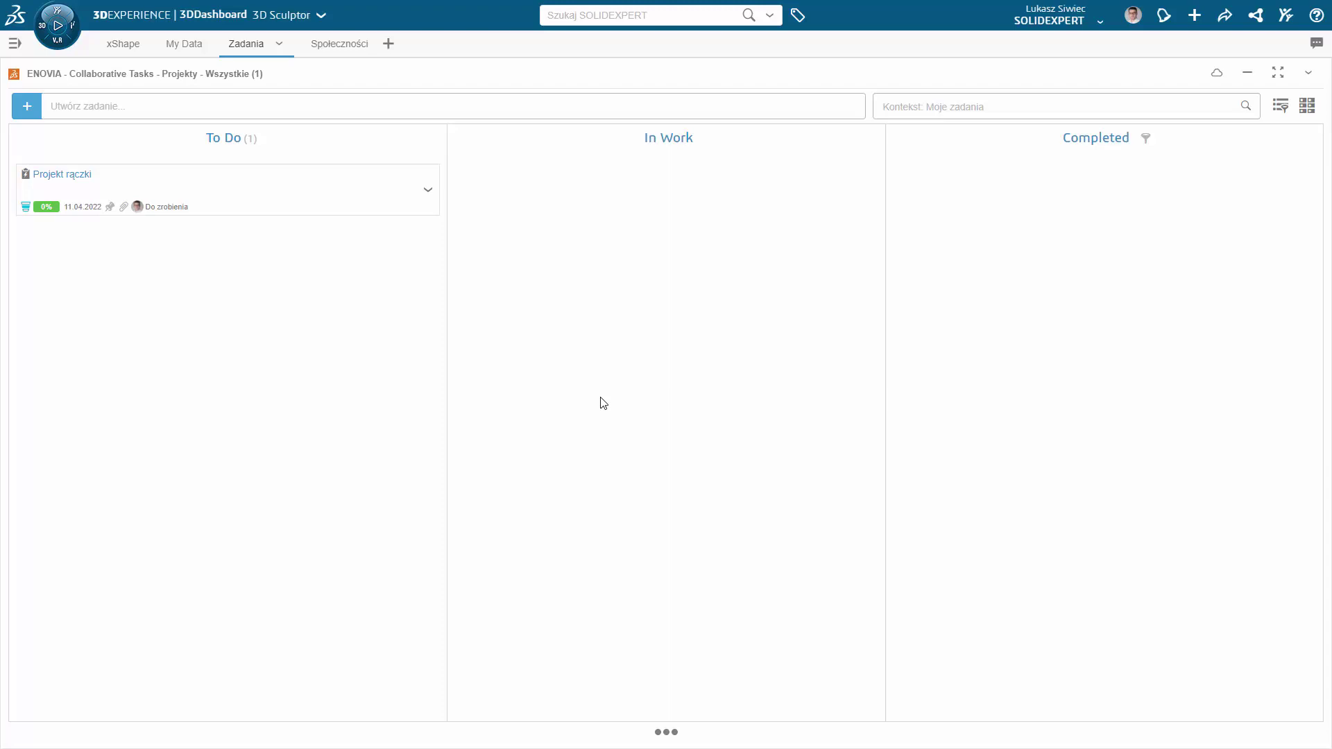
- Open the Projekt rączki task card and review its Title and Description fields
left_click(259, 196)
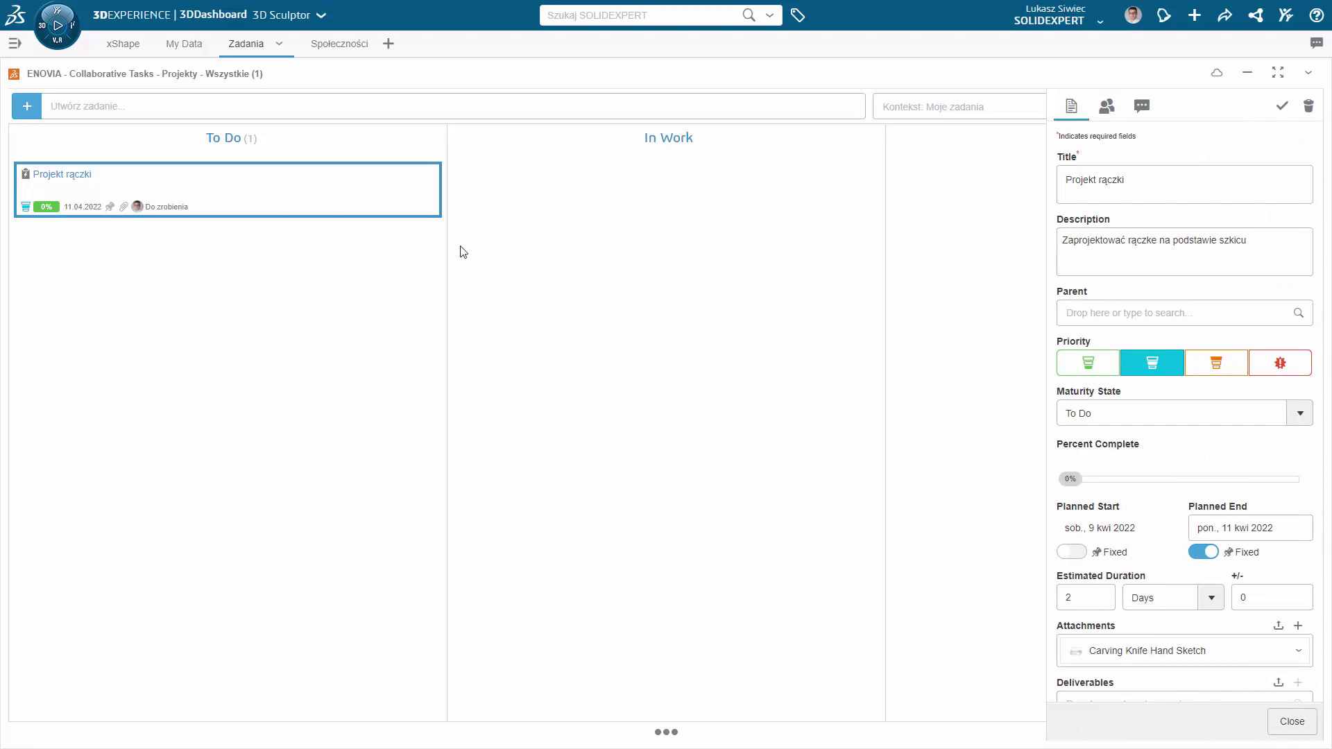
left_click(1122, 186)
triple_click(1122, 186)
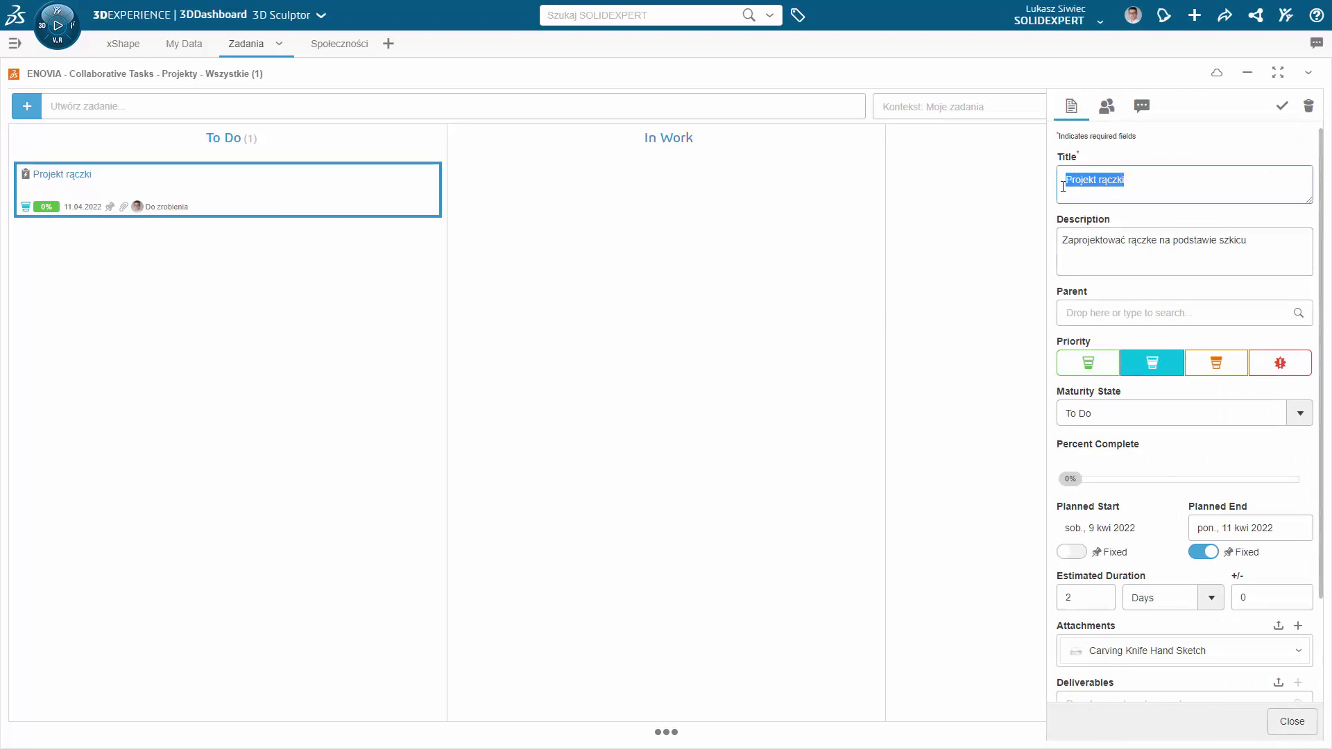
left_click(1074, 242)
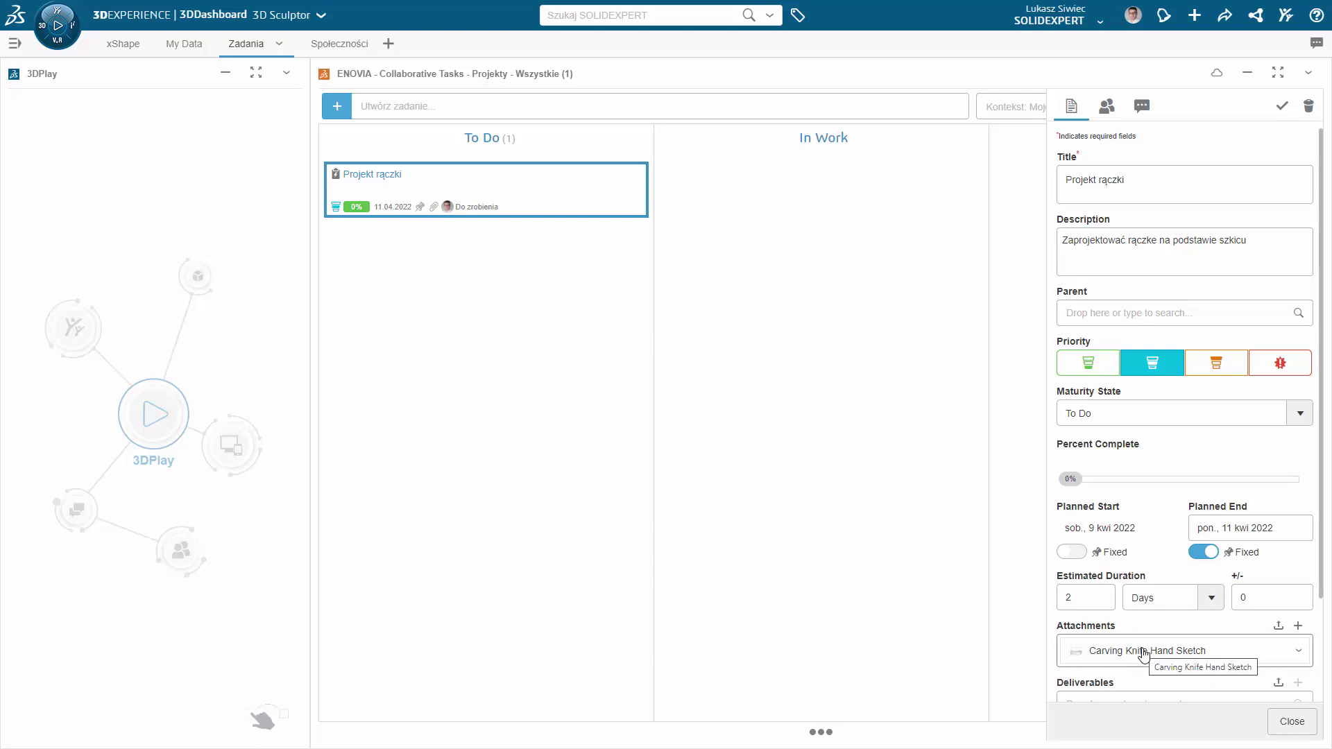
- Load the Carving Knife Hand Sketch attachment into 3DPlay and close the task details
mouse_move(1144, 654)
left_mouse_down()
mouse_move(737, 579)
mouse_move(150, 343)
left_mouse_up()
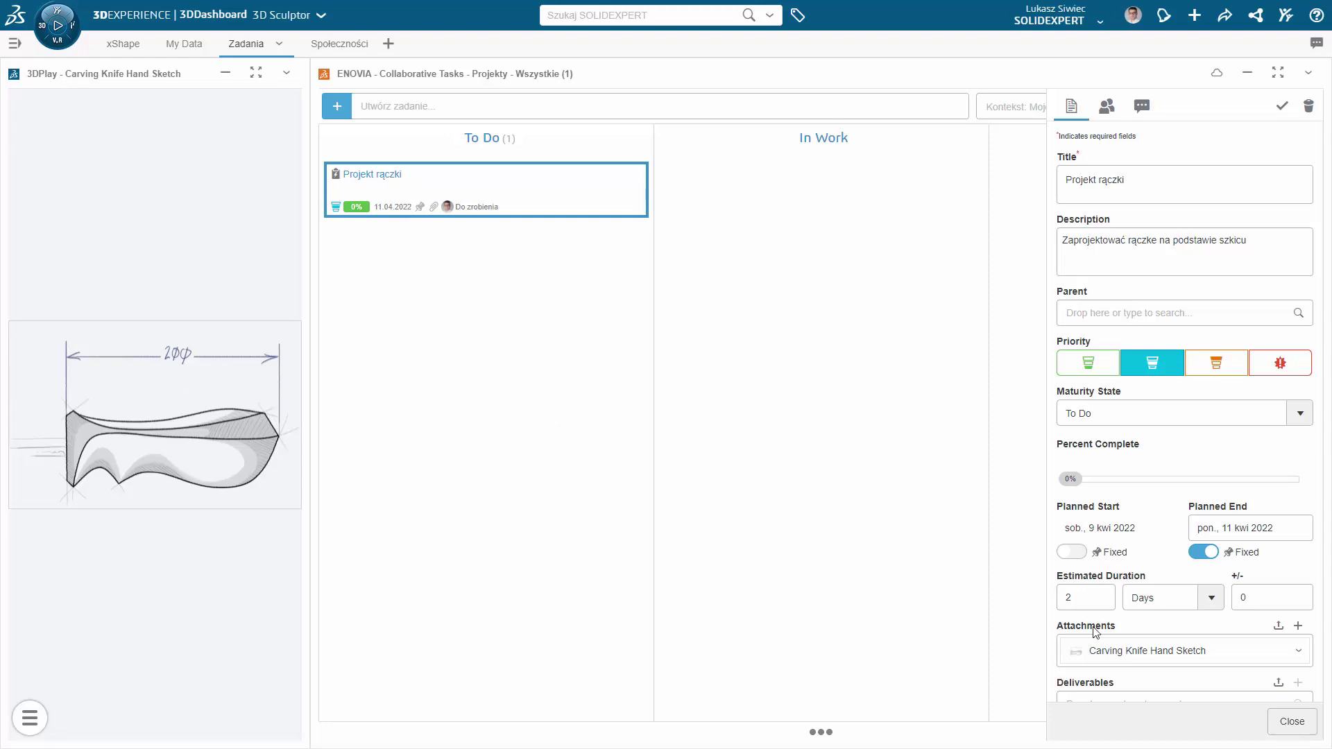
left_click(1292, 722)
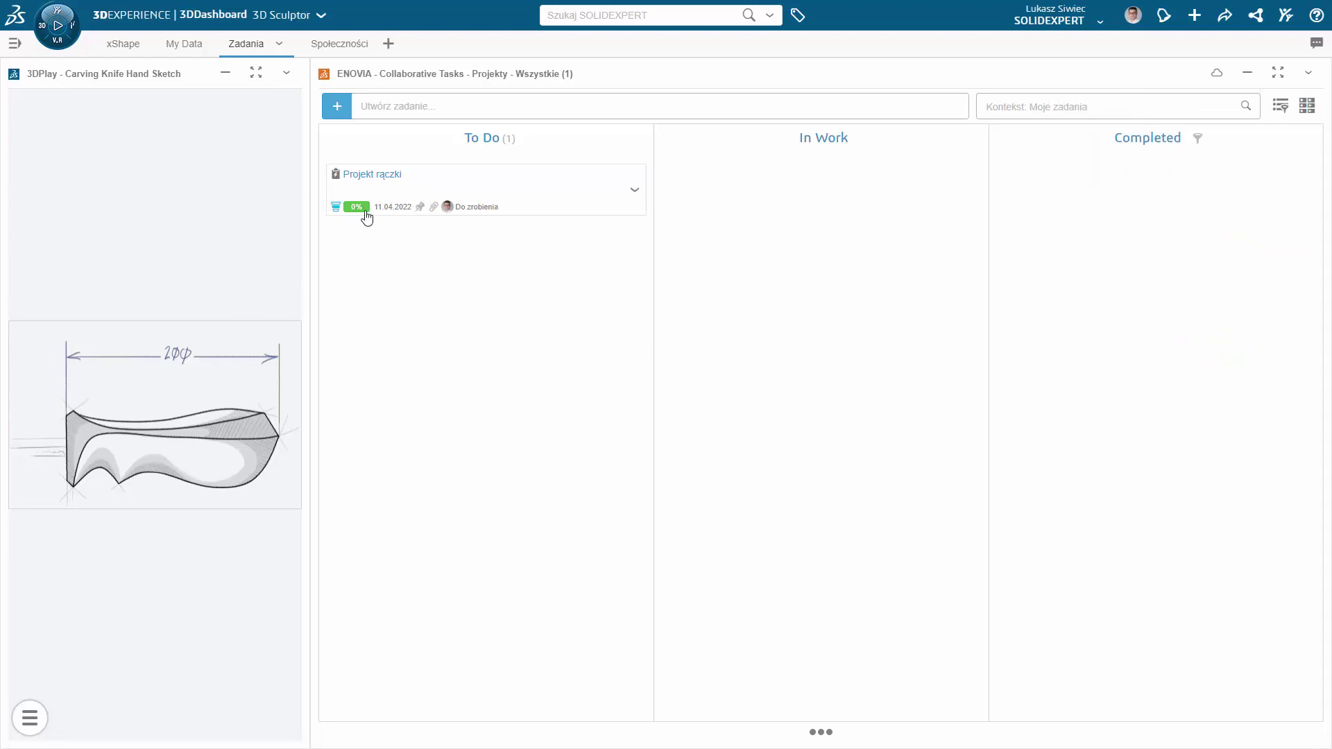
left_click(132, 54)
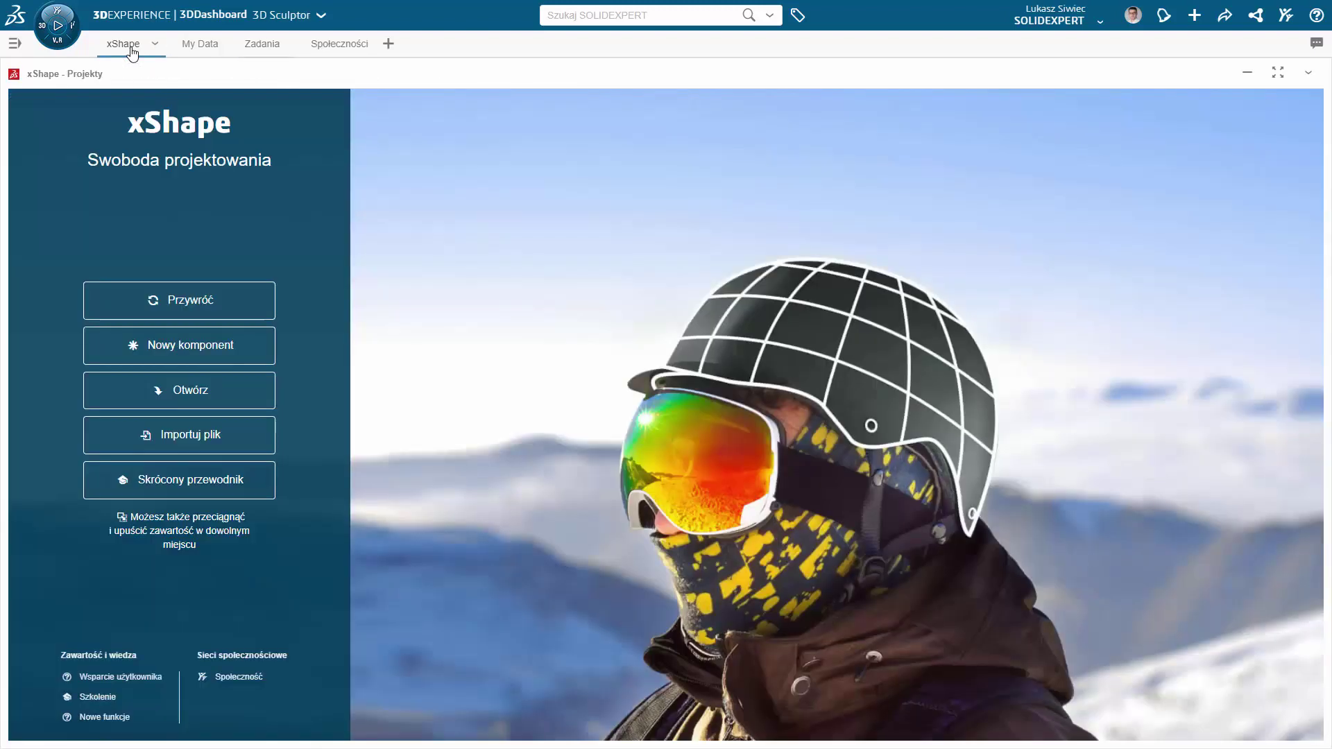
- Create a new xShape component named 'Rękojeść'
left_click(159, 345)
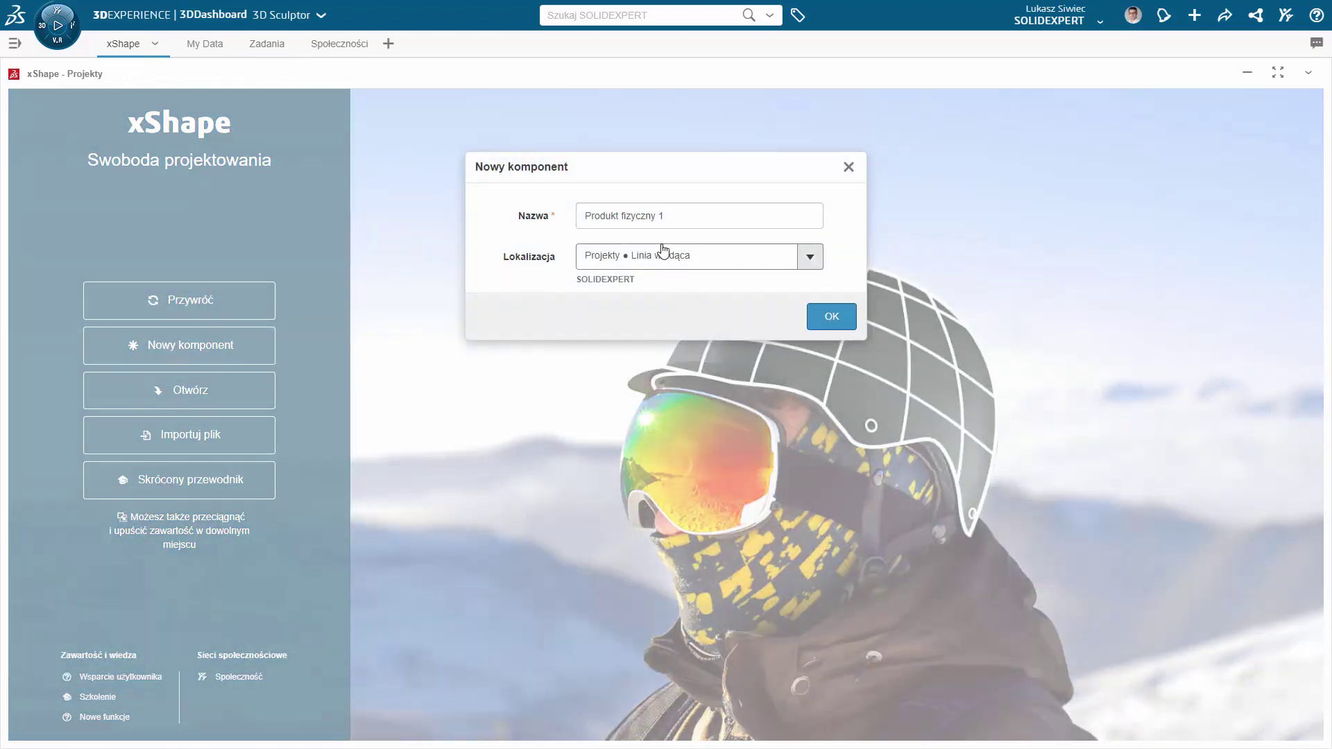
left_click_drag(737, 215, 536, 216)
type("R")
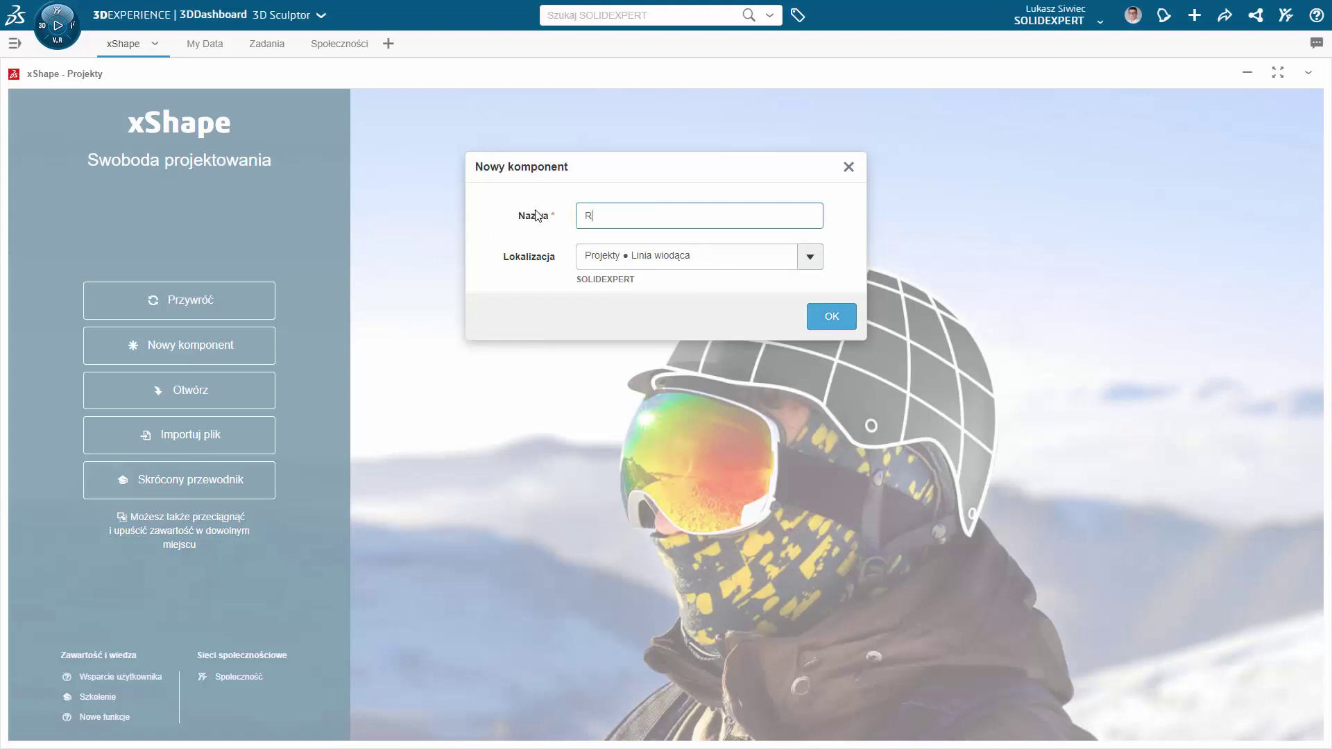
type("ękojeść")
key("Return")
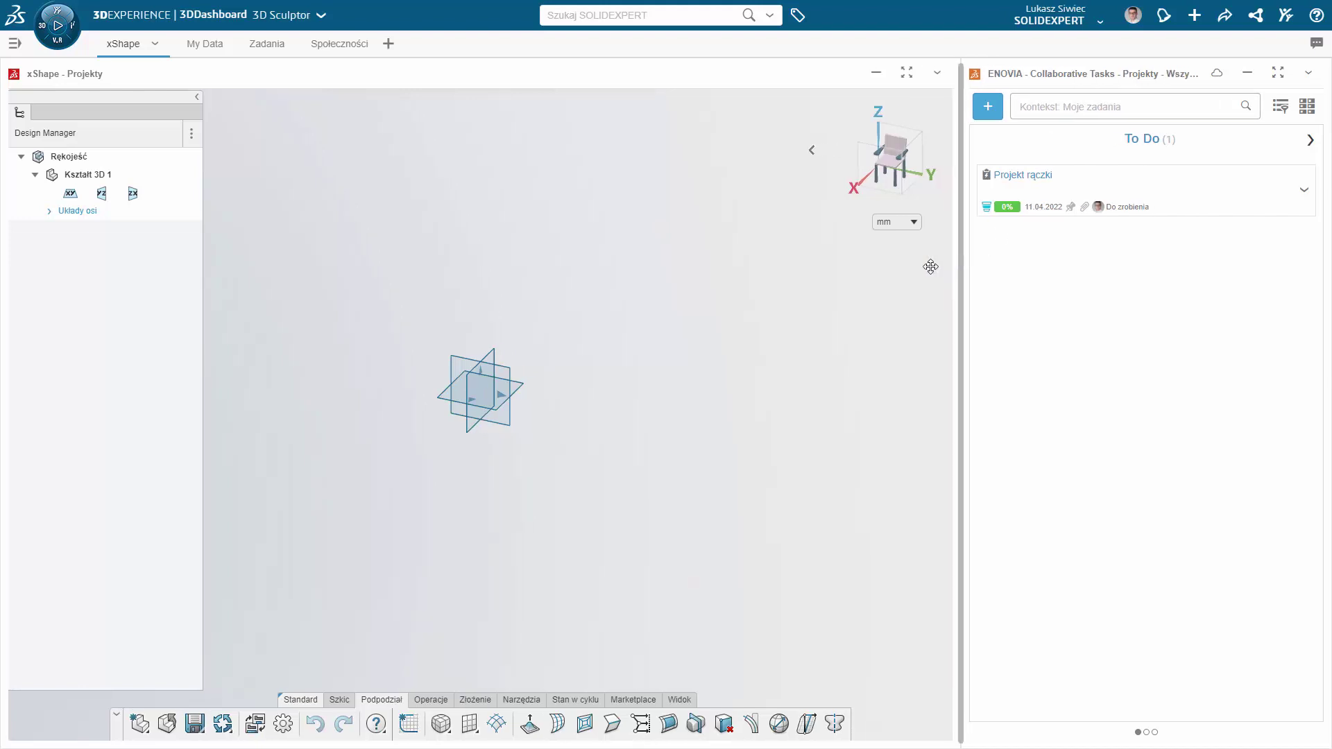
- Move the Projekt rączki task to In Work and maximise the xShape widget
left_click(817, 189)
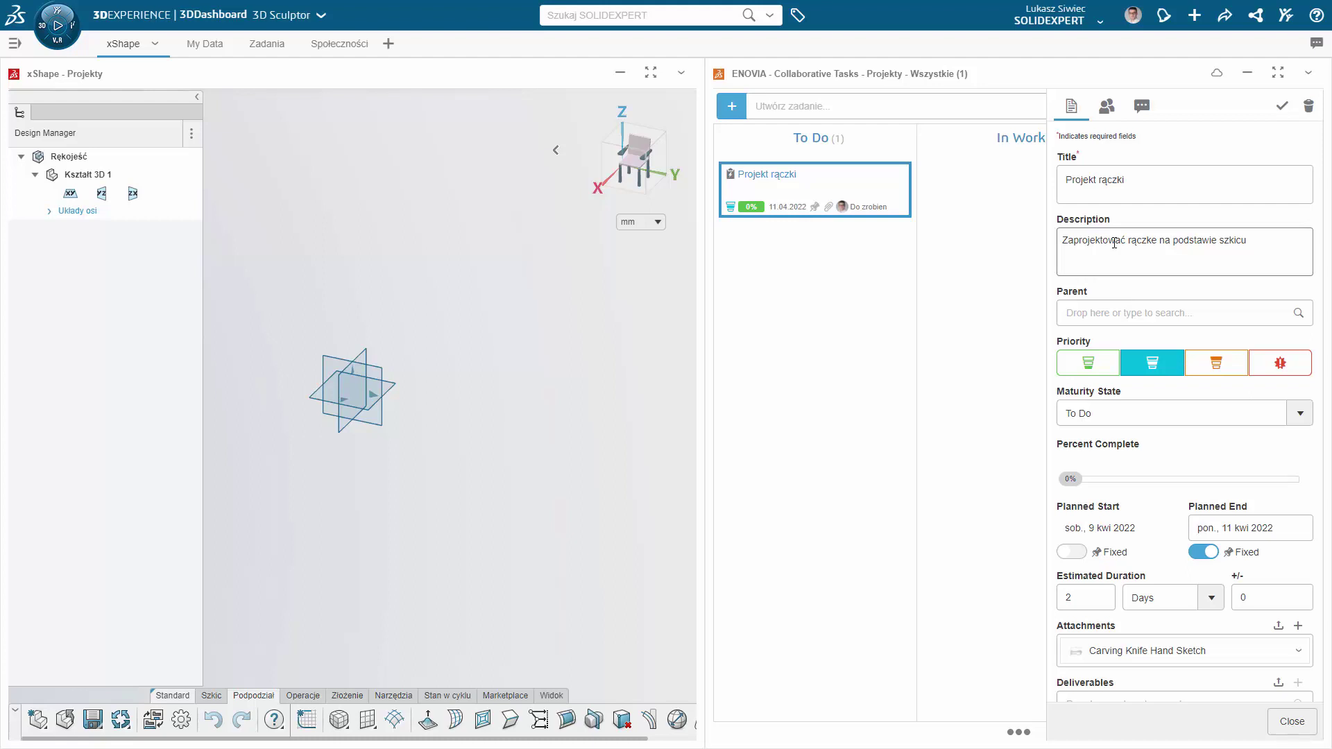
mouse_move(784, 181)
left_mouse_down()
mouse_move(847, 238)
mouse_move(997, 195)
left_mouse_up()
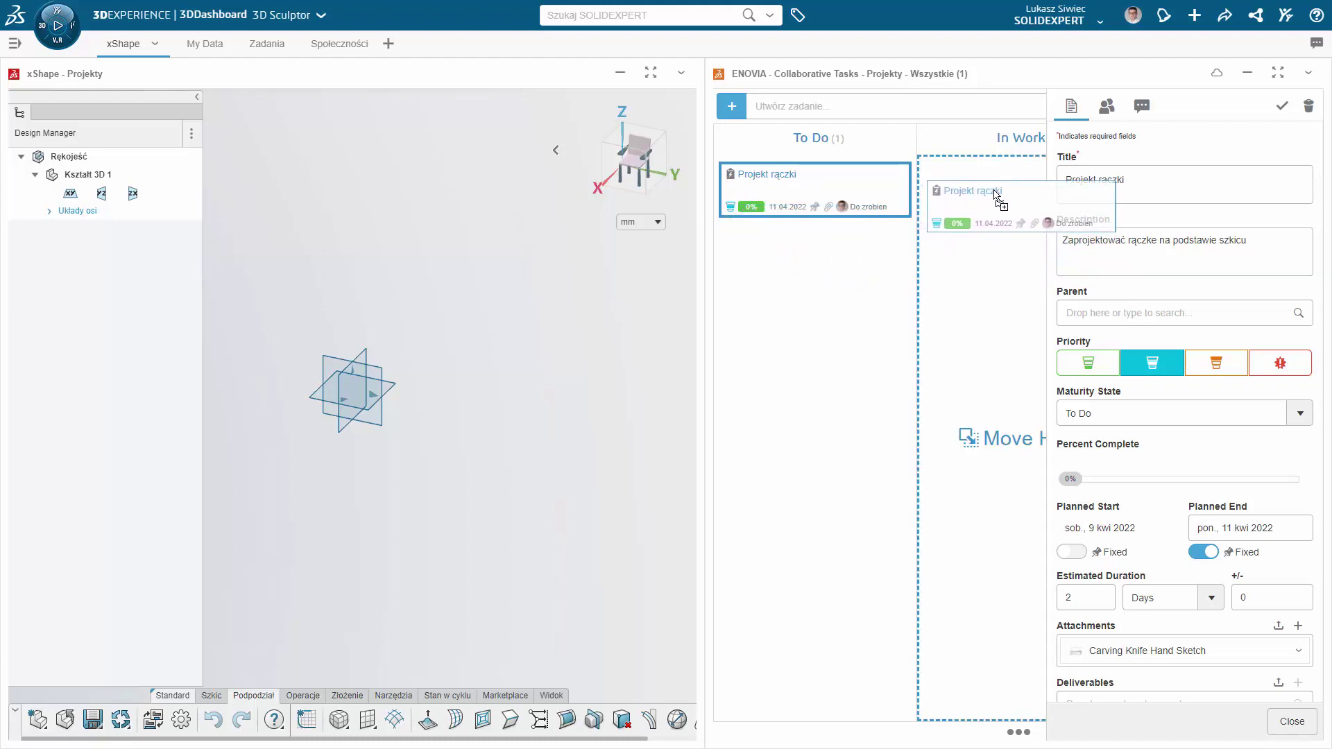
left_click_drag(997, 195, 997, 195)
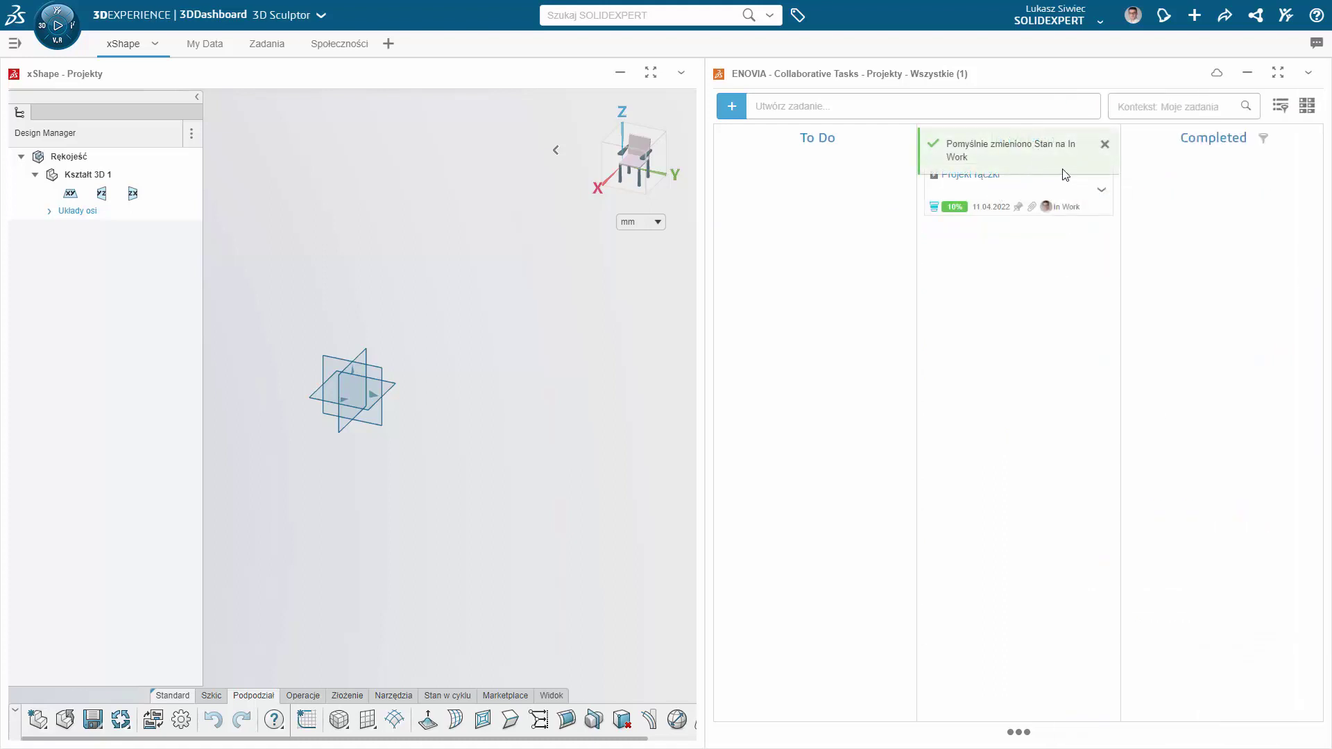
left_click(1105, 145)
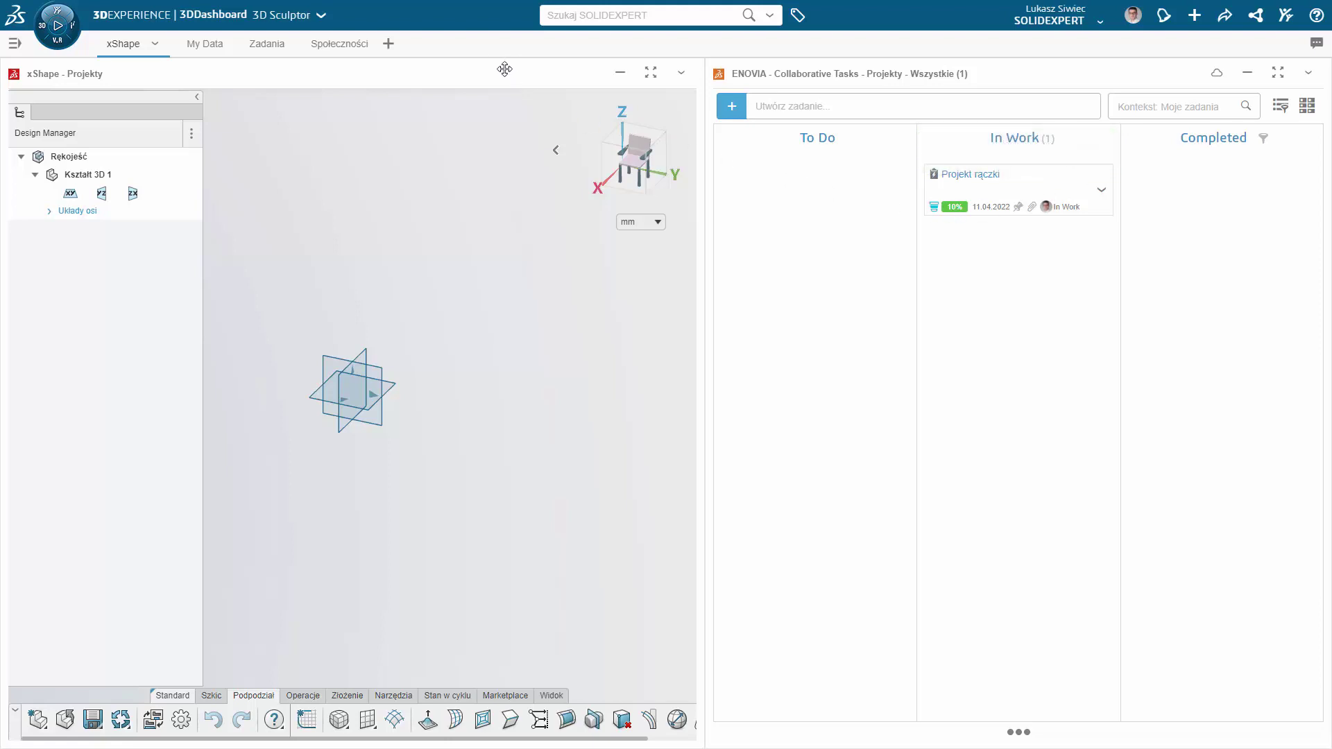
double_click(505, 69)
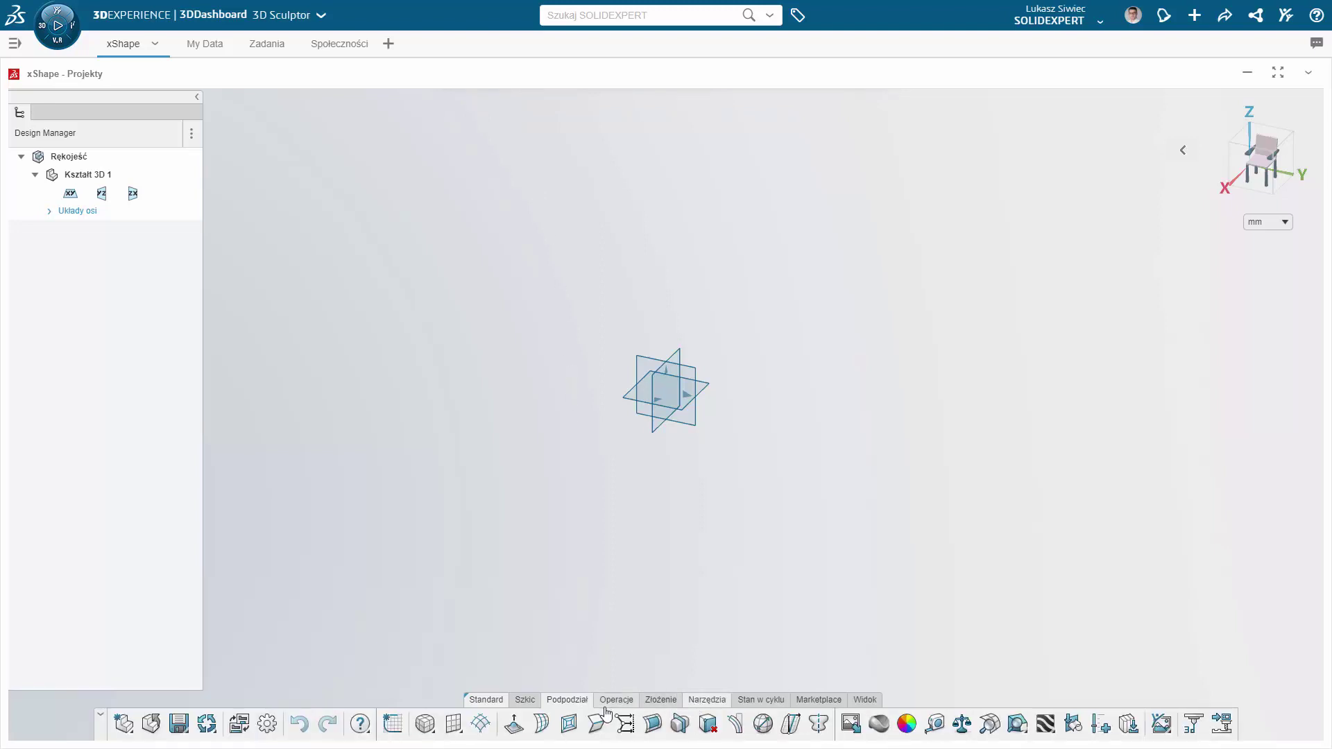
- Insert the Carving Knife Hand Sketch image onto the YZ plane
mouse_move(850, 724)
left_click(850, 724)
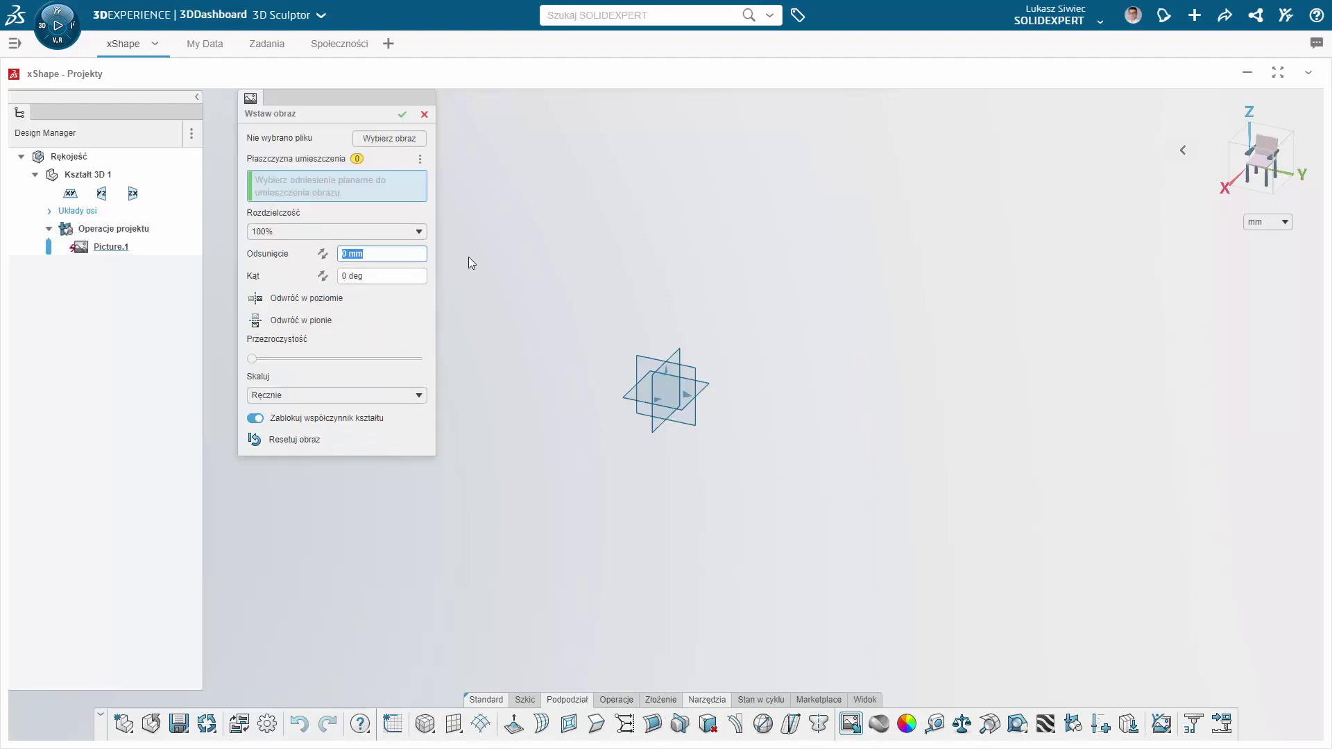
left_click(406, 139)
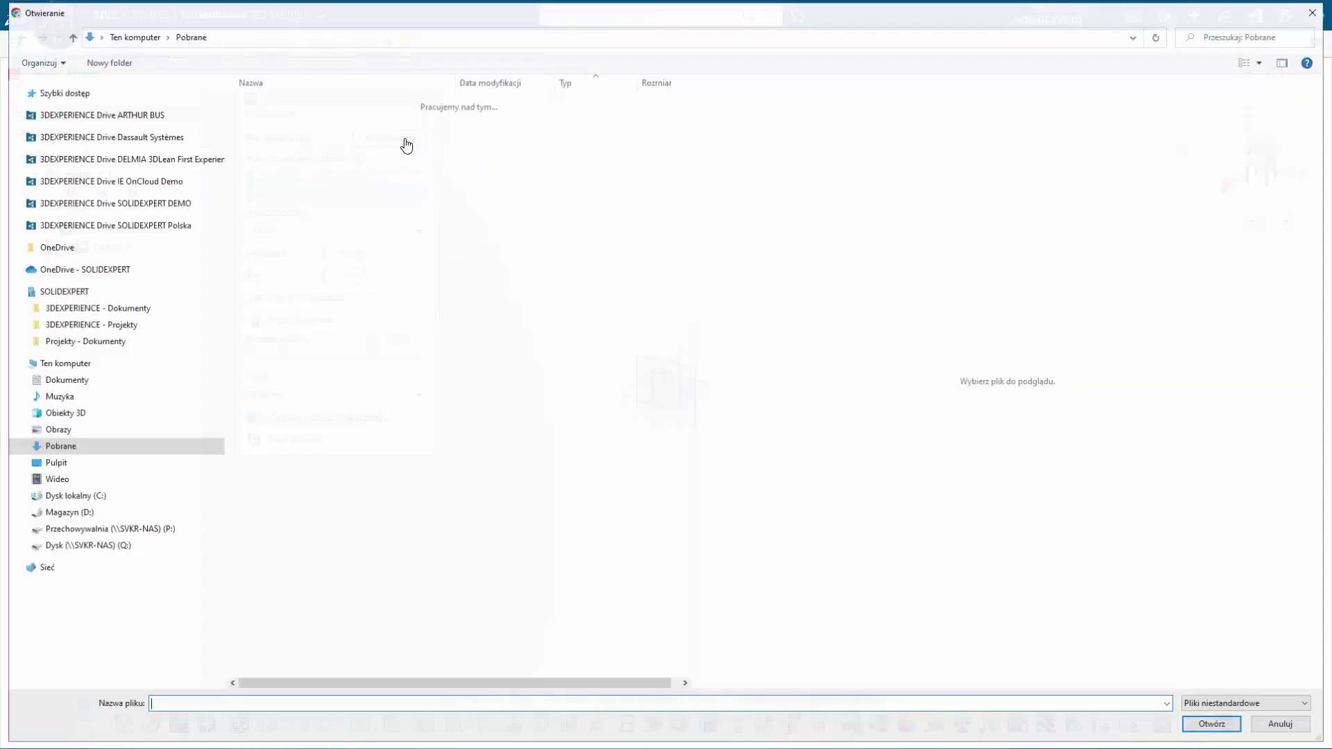
left_click(401, 122)
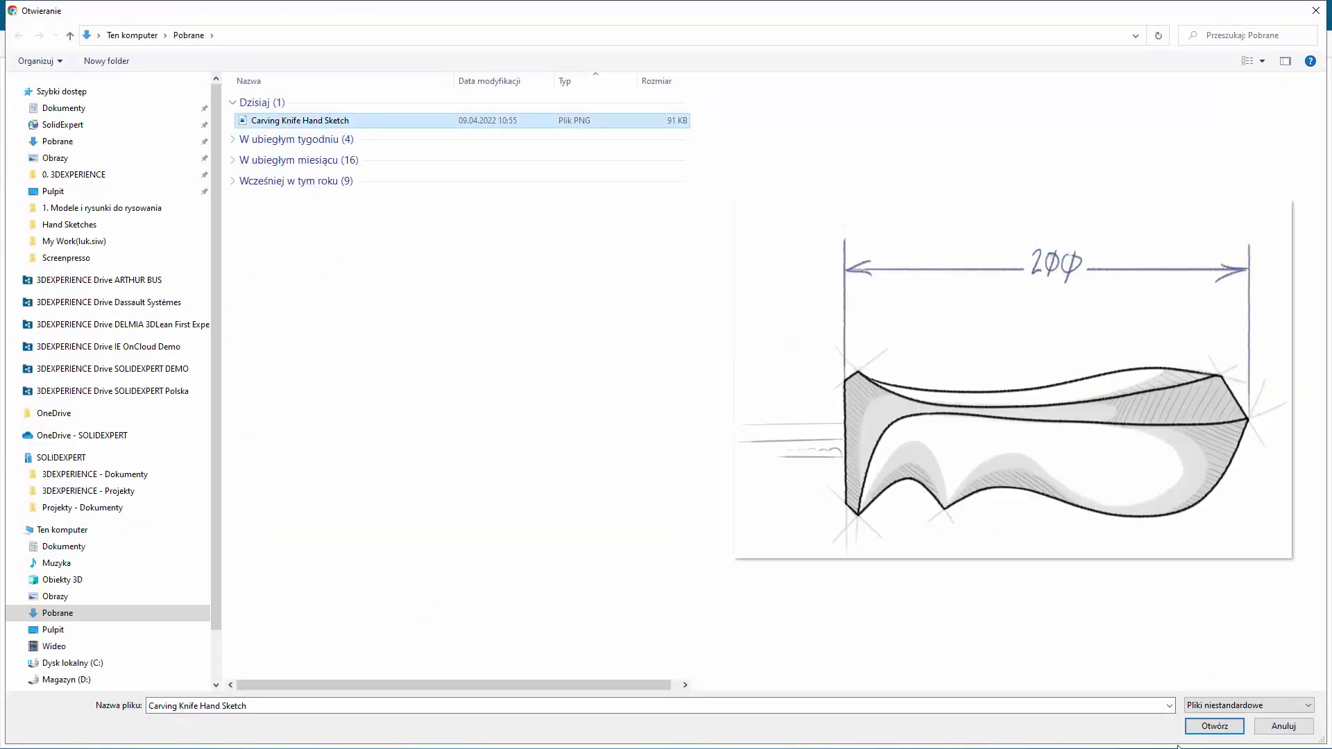
left_click(1211, 729)
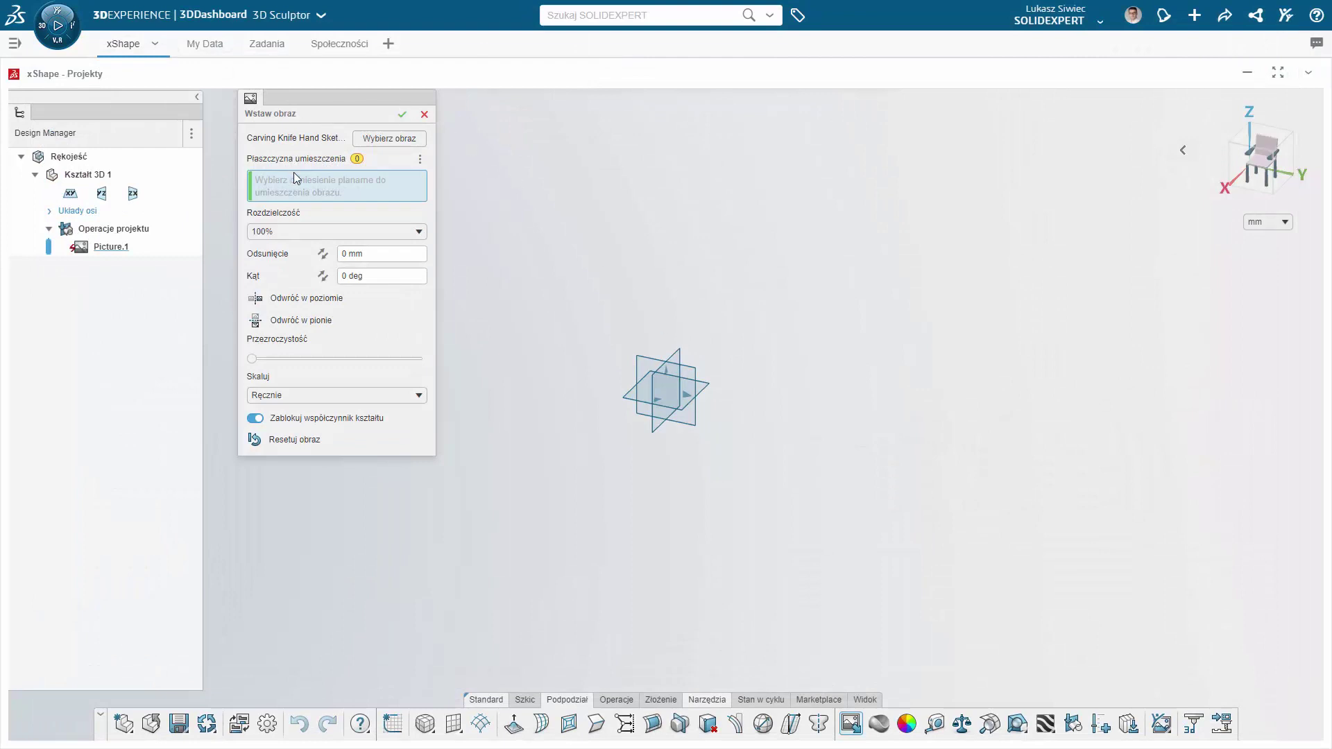
left_click(640, 362)
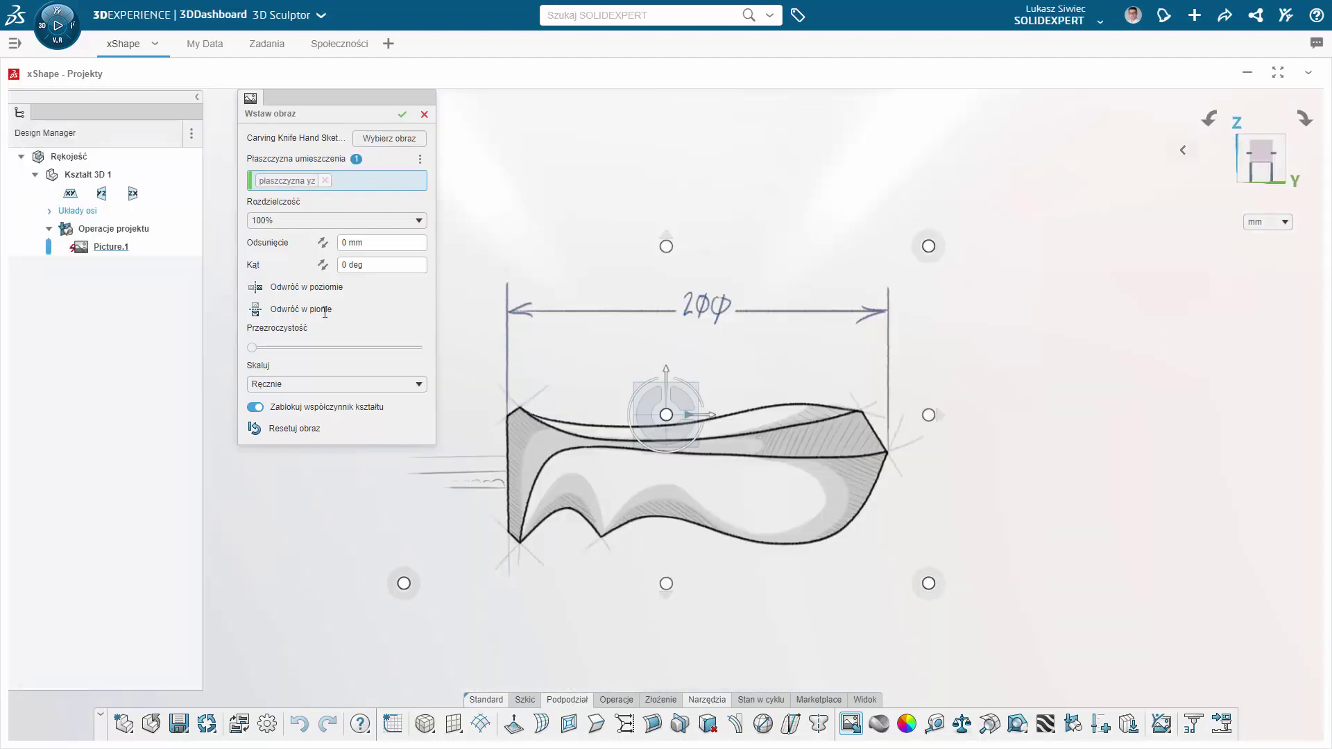
- Scale the sketch by two screen points so the handle spans 200 mm
left_click(301, 387)
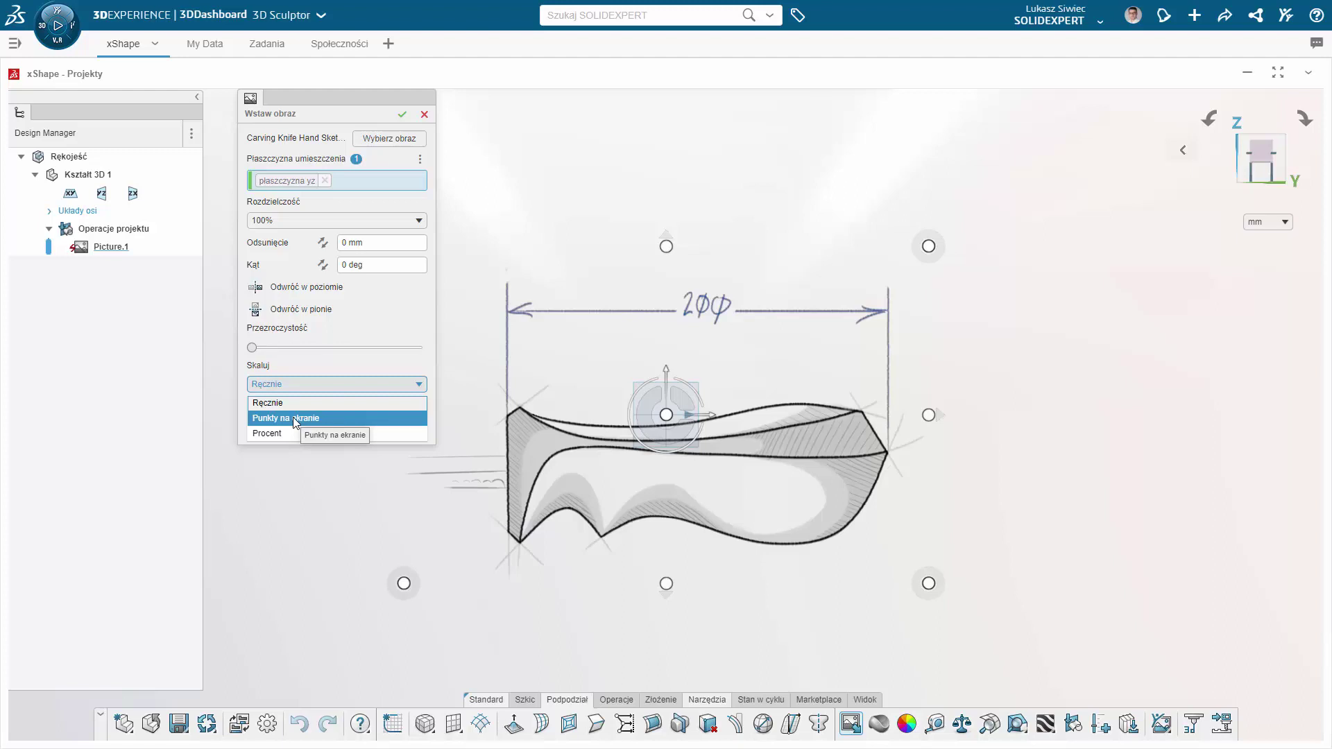
left_click(294, 419)
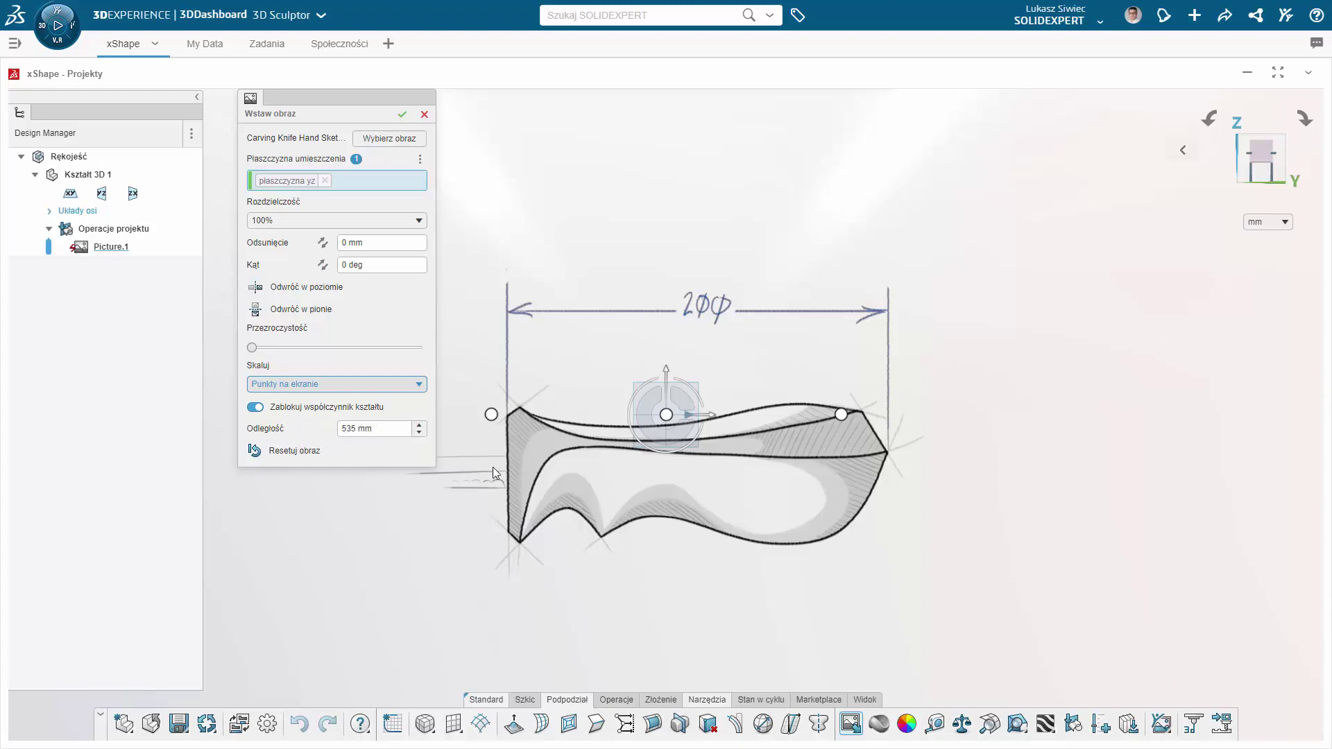
left_click_drag(493, 415, 518, 459)
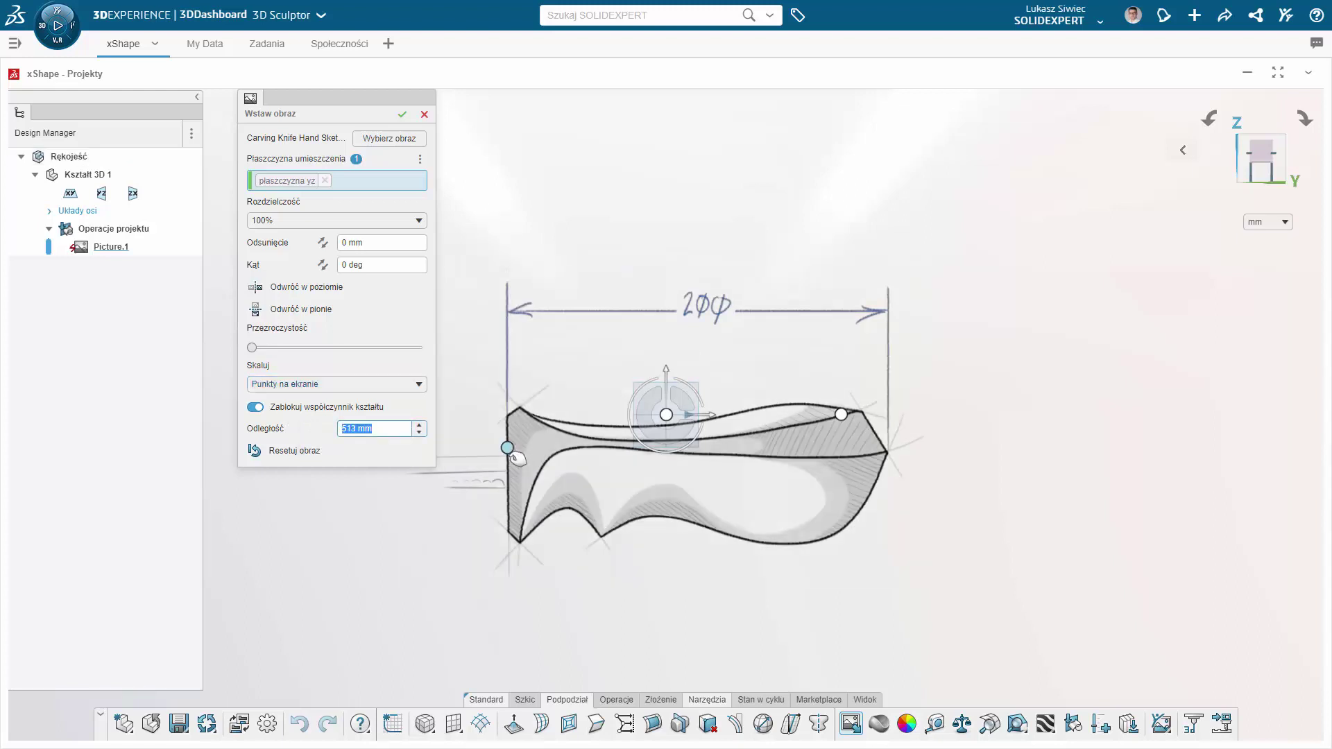
mouse_move(841, 414)
left_mouse_down()
mouse_move(897, 470)
mouse_move(893, 460)
left_mouse_up()
mouse_move(507, 448)
left_mouse_down()
mouse_move(516, 460)
mouse_move(506, 449)
left_mouse_up()
type("200")
key("Return")
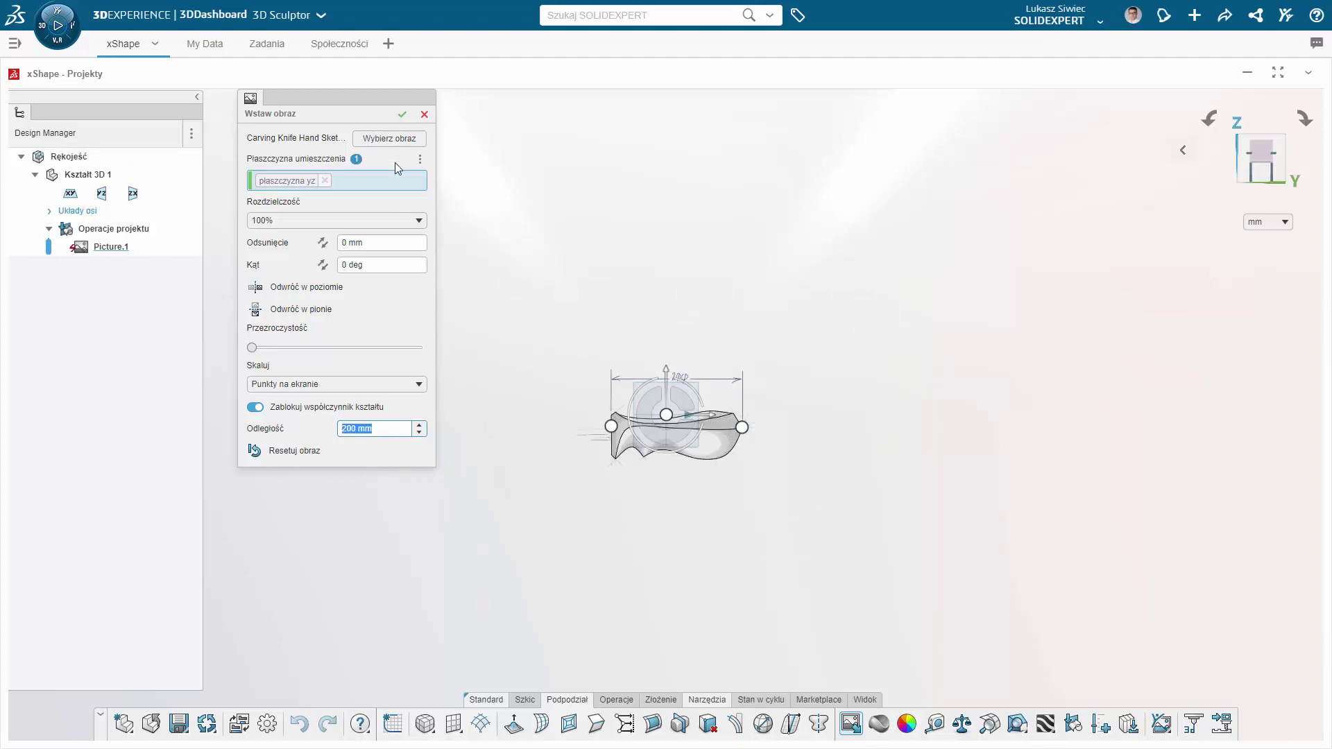
left_click(402, 113)
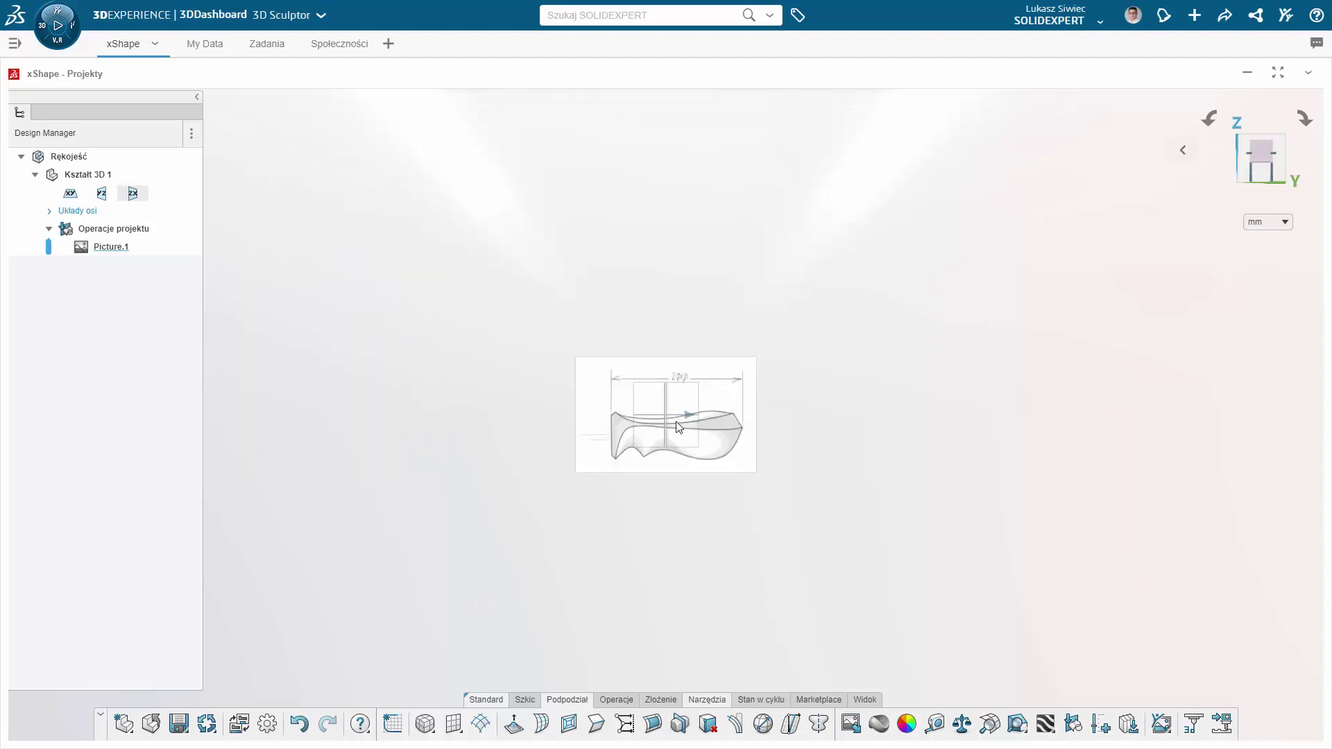
- Zoom in on the sketch and choose the Kula wielościenna primitive
scroll(676, 423, "up", 5)
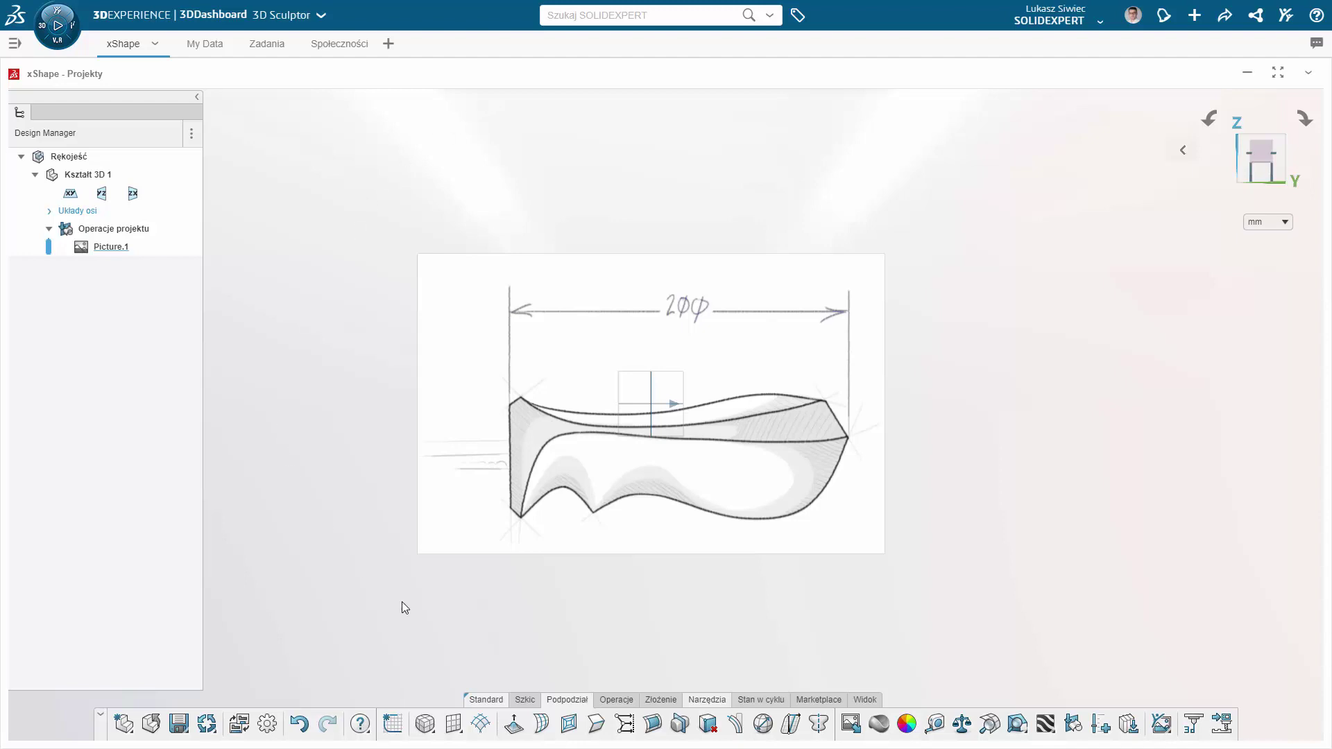
left_click(433, 740)
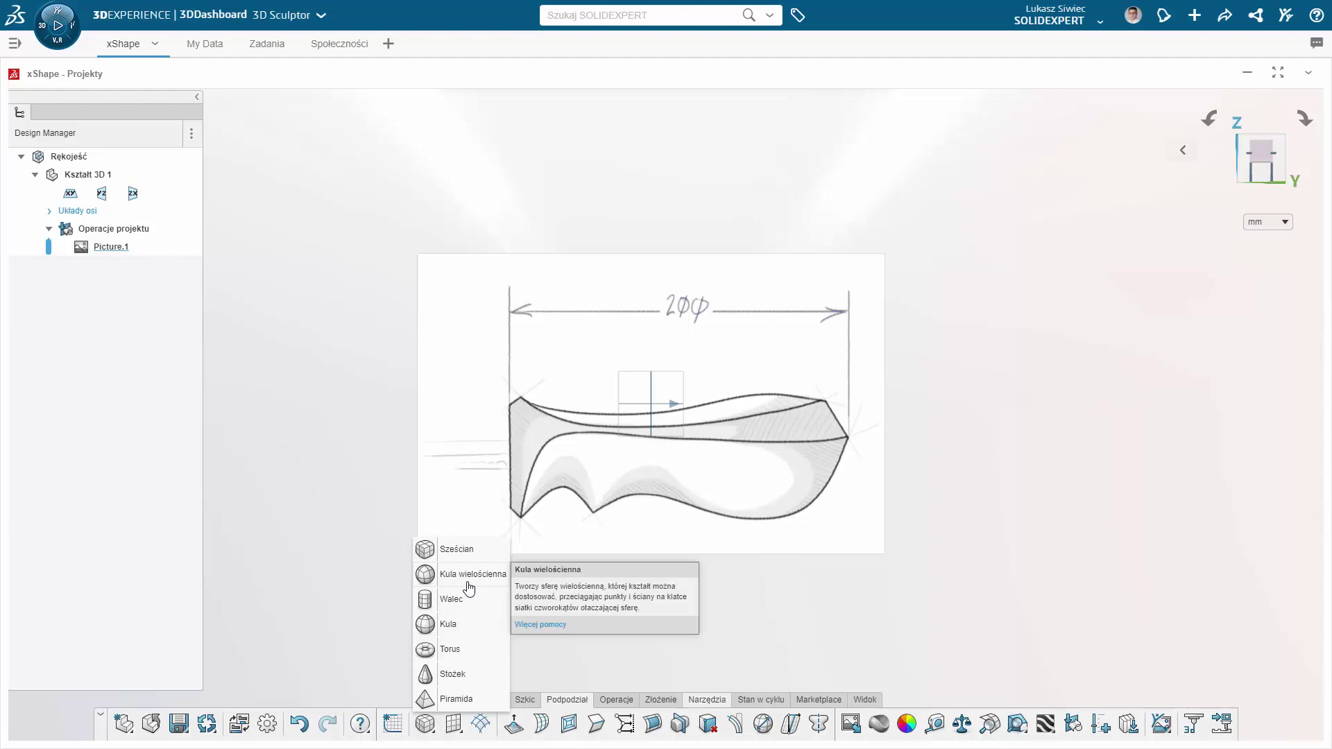
left_click(461, 585)
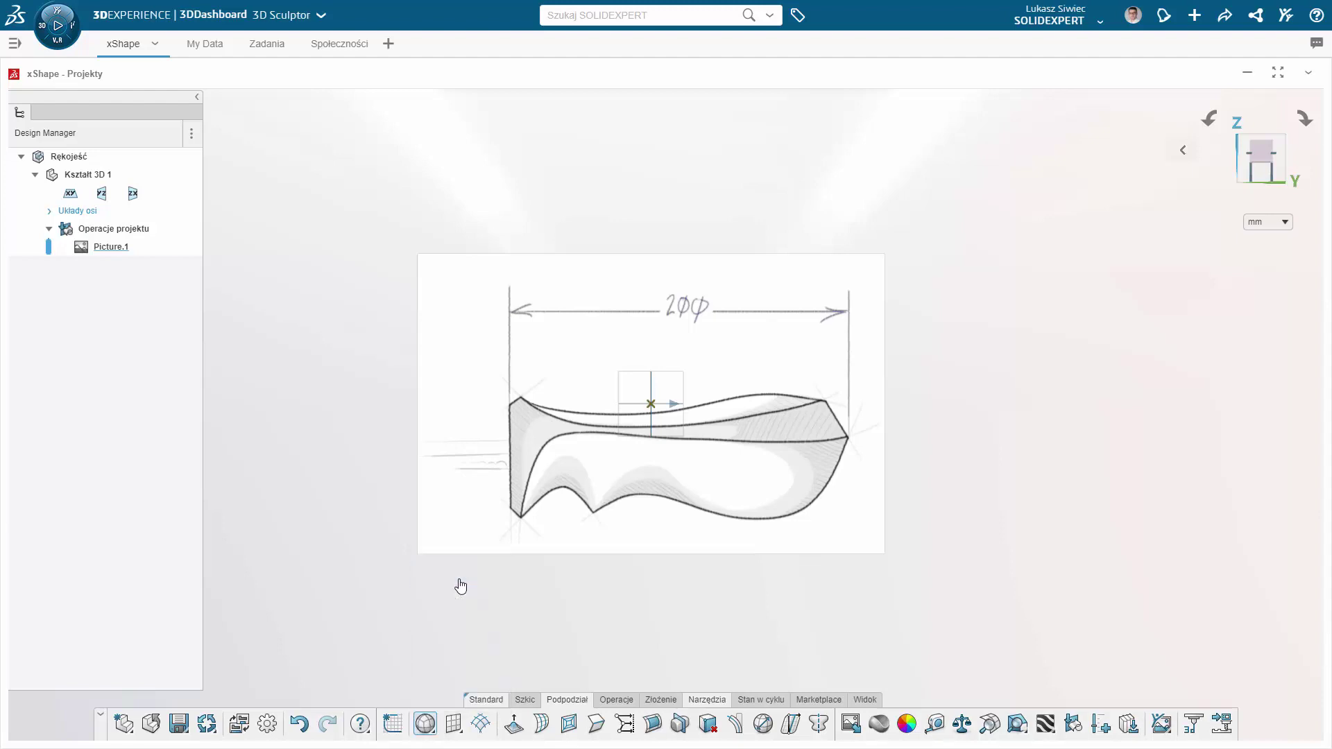
- Place a polyhedral sphere at the sketch centre, enlarged to the handle height
left_click(650, 402)
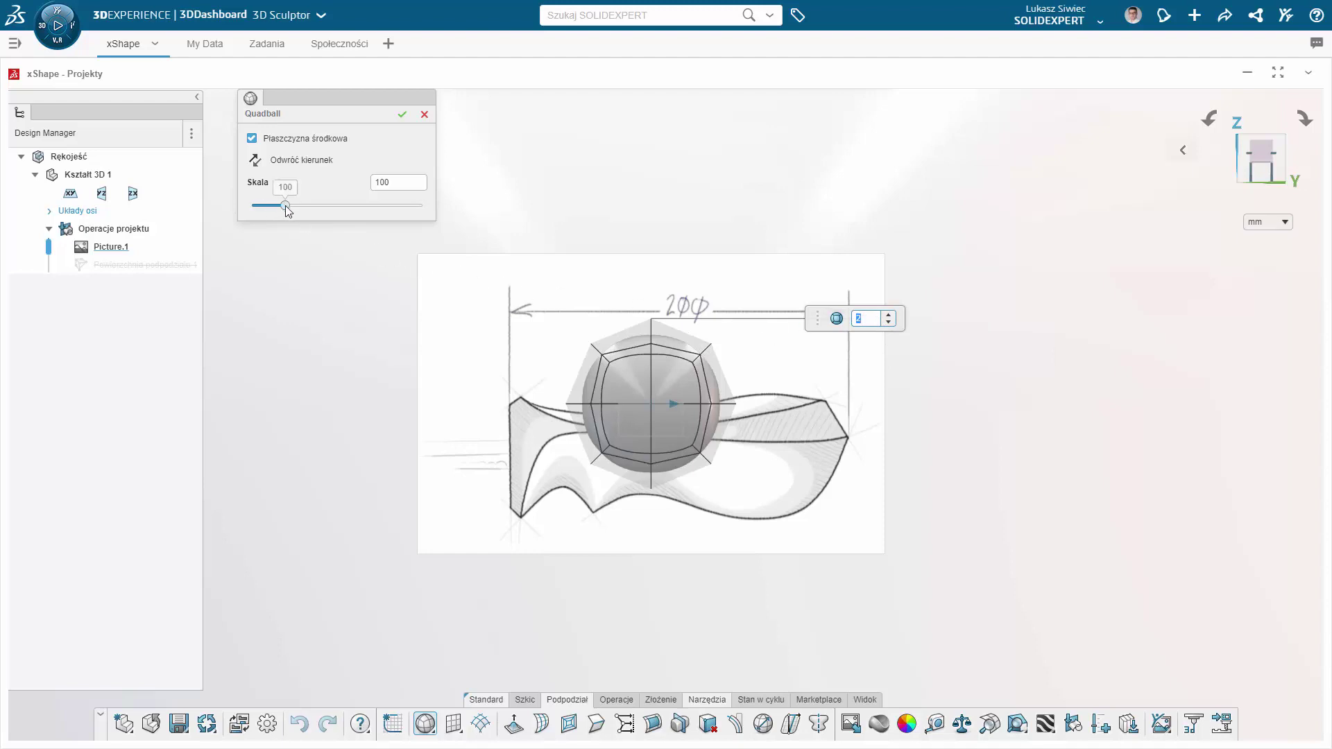
left_click_drag(286, 206, 302, 206)
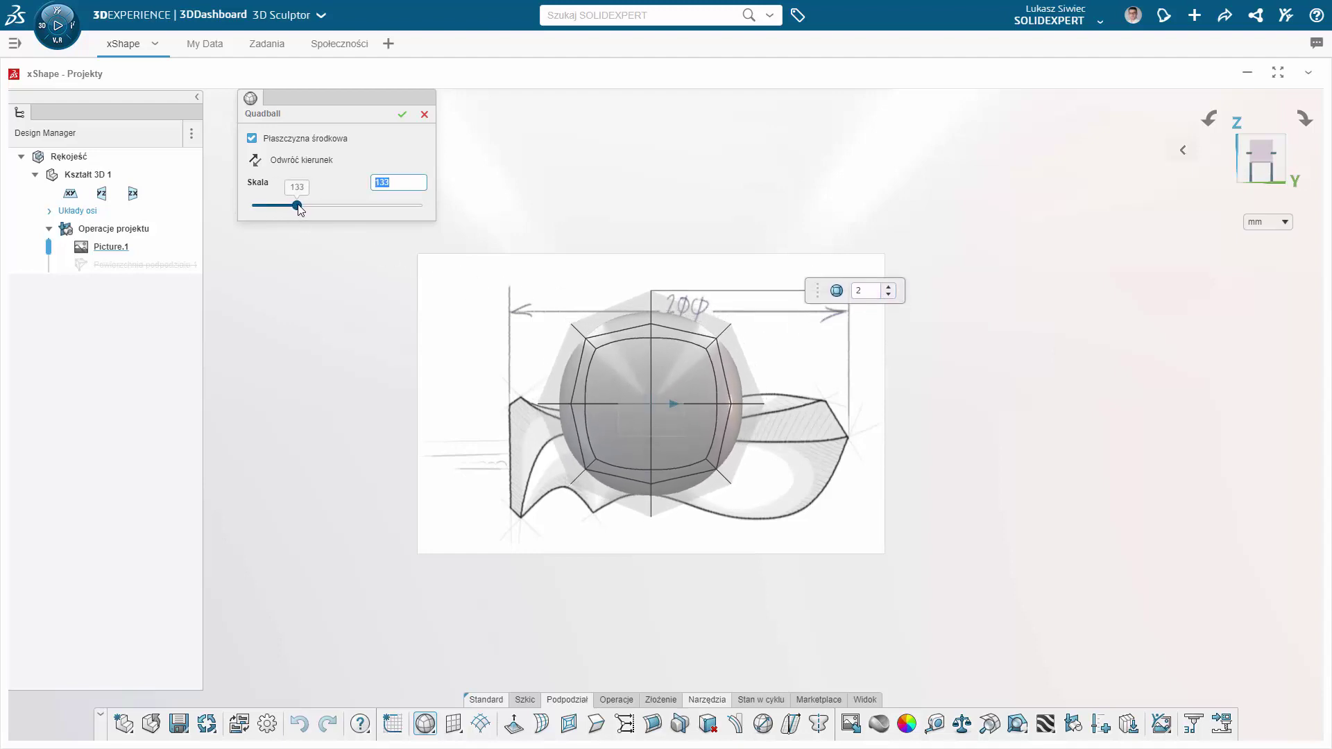
left_click(402, 114)
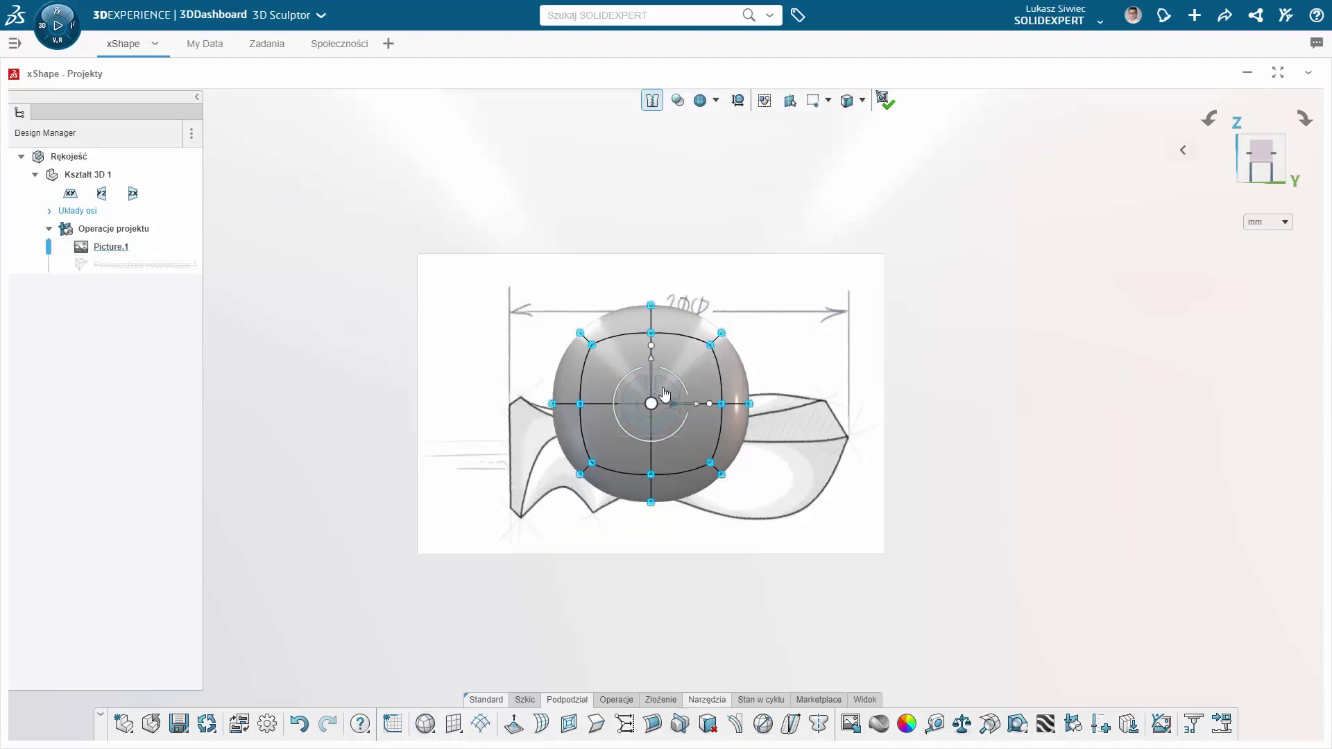
- Move the sphere over the handle end and stretch its right side toward the tip
mouse_move(666, 394)
left_mouse_down()
mouse_move(630, 447)
mouse_move(596, 448)
left_mouse_up()
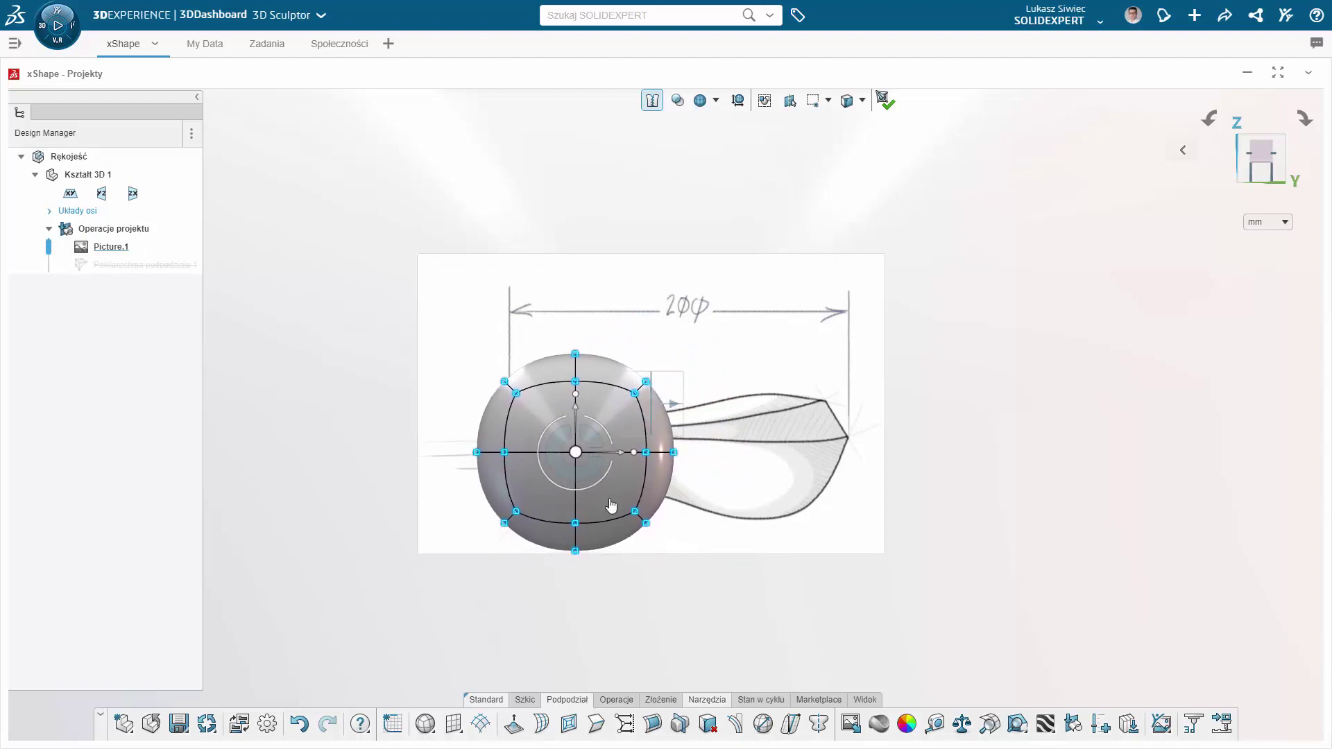
left_click(652, 451)
left_click_drag(593, 287, 704, 603)
left_click_drag(717, 468, 877, 467)
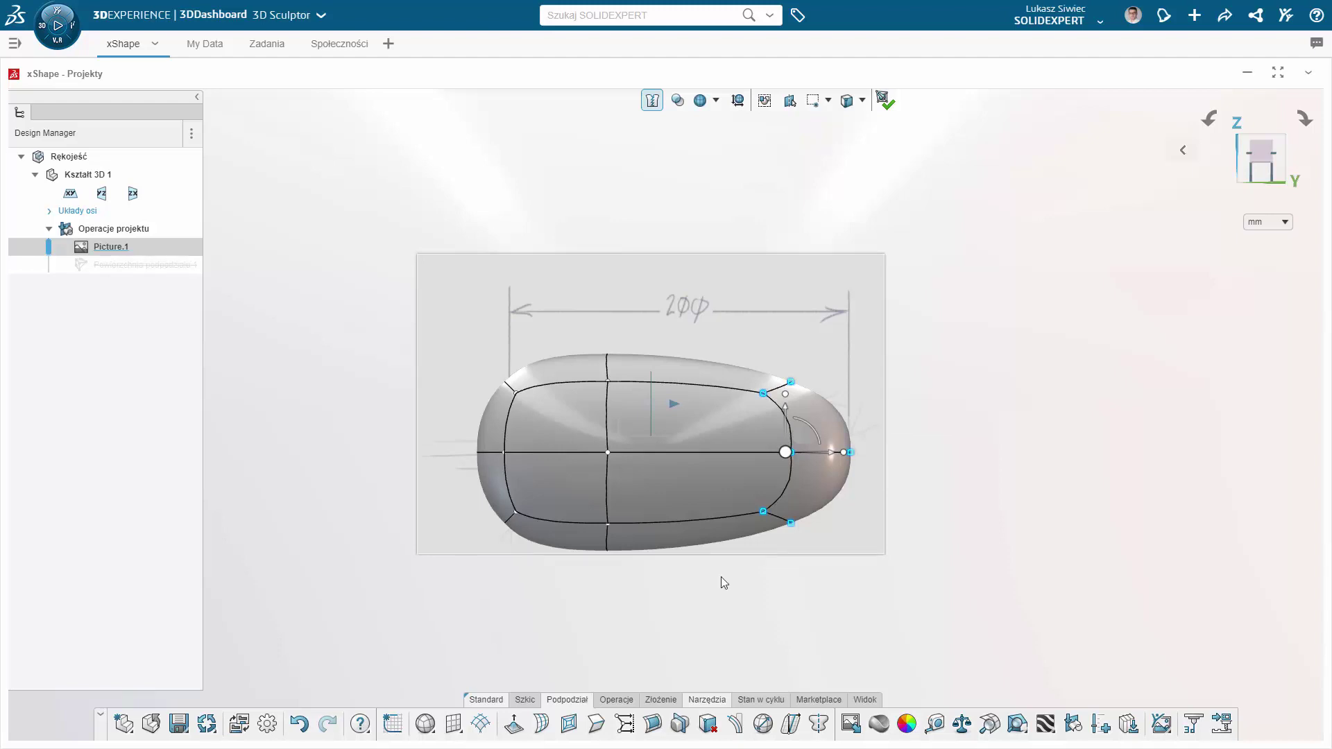
- Insert two edge loops across the middle of the handle mesh
left_click(714, 453)
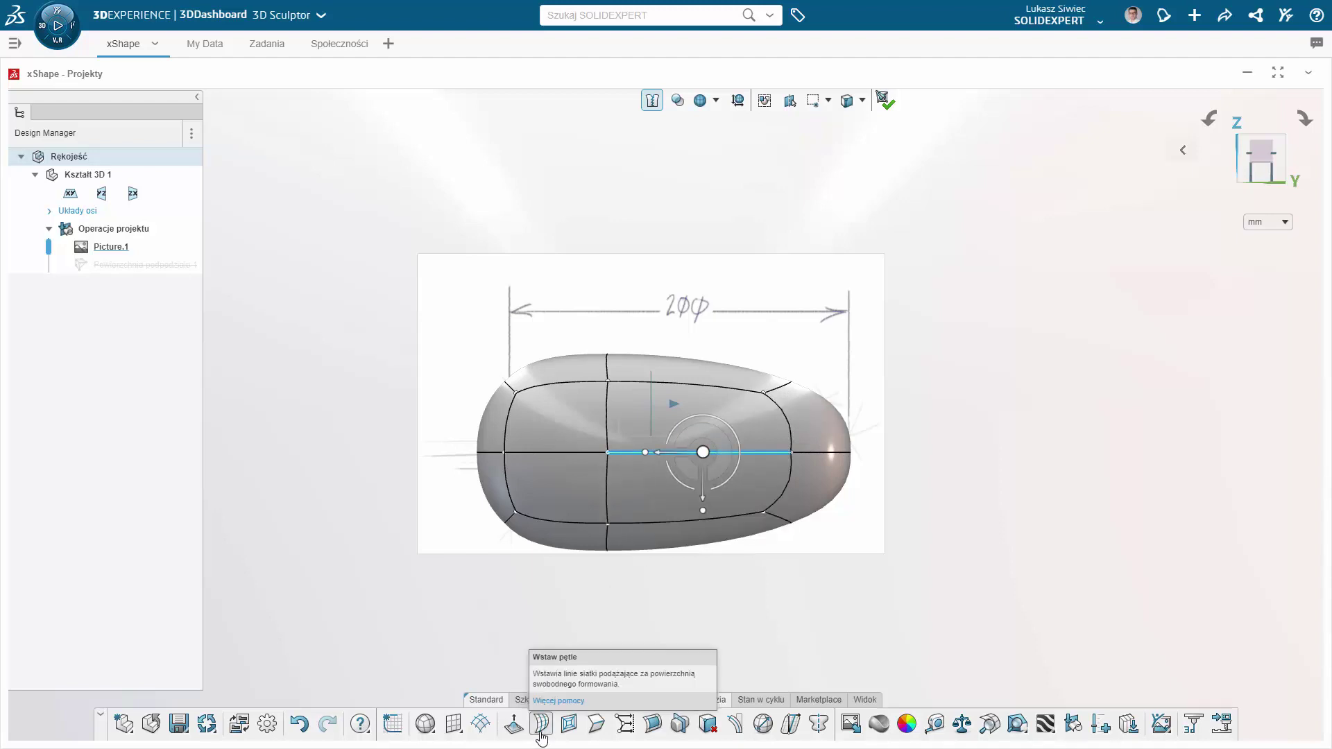
left_click(540, 734)
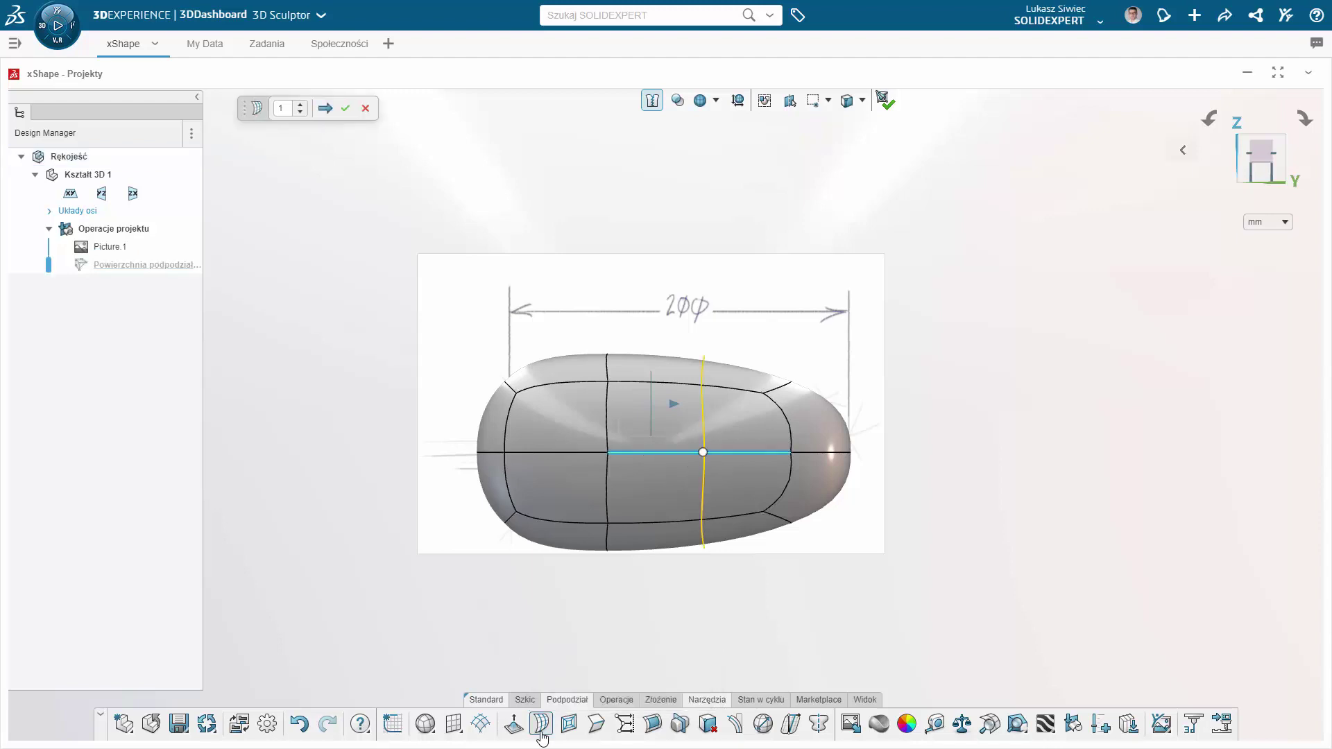
left_click(301, 104)
left_click(345, 109)
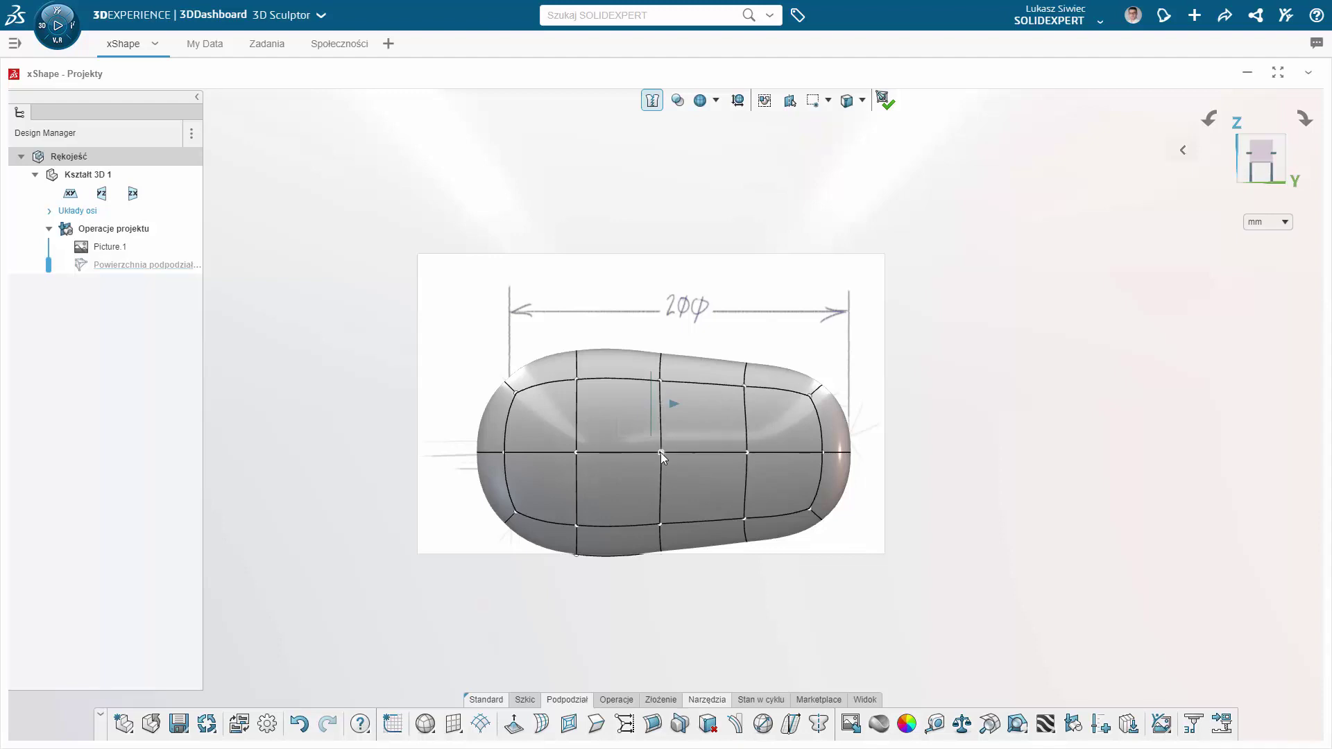
- Add another loop on the left part and delete the middle horizontal edge
left_click(547, 452)
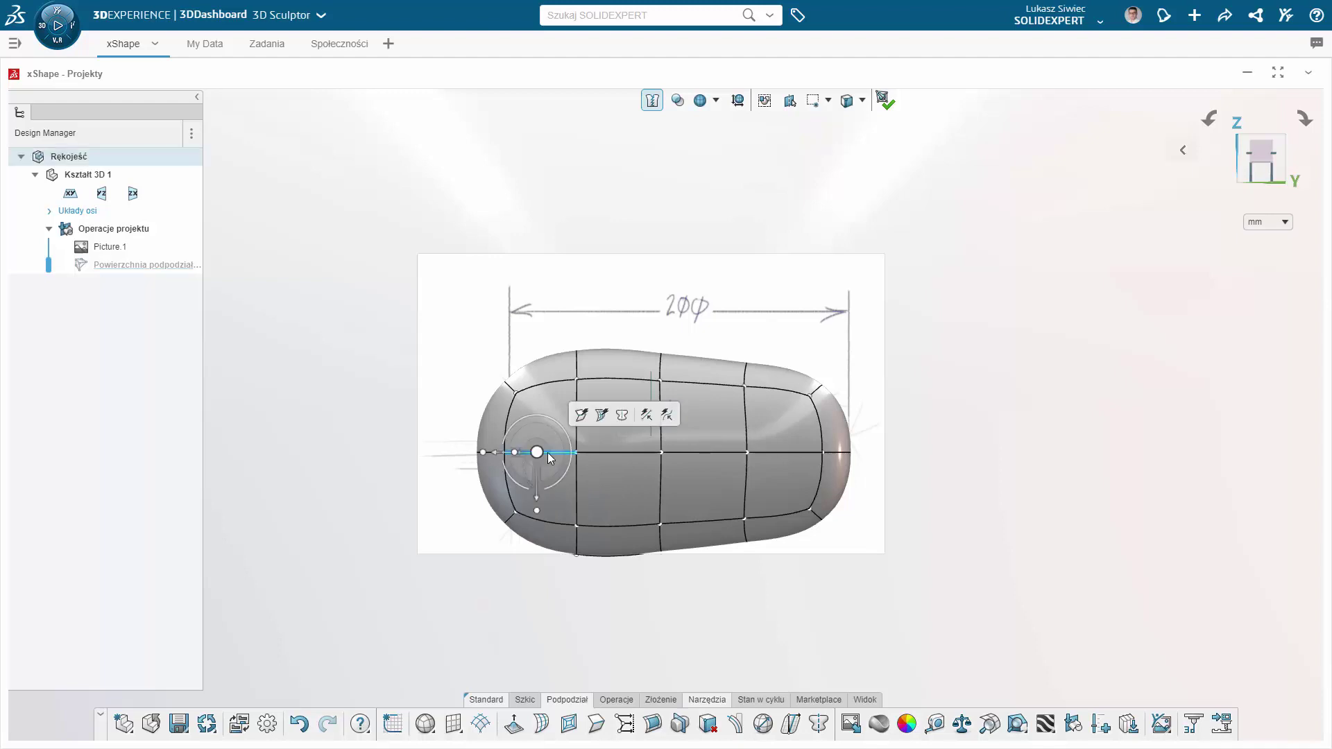
left_click(603, 415)
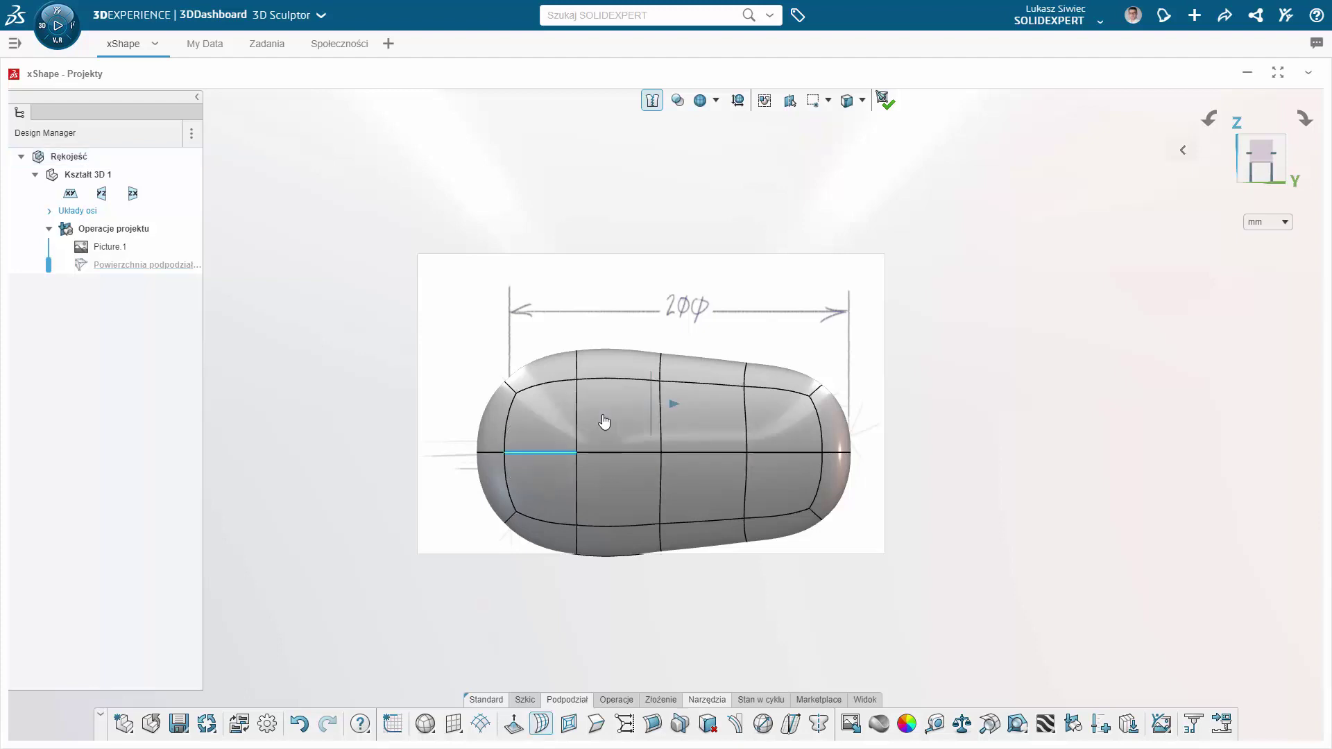
left_click(604, 422)
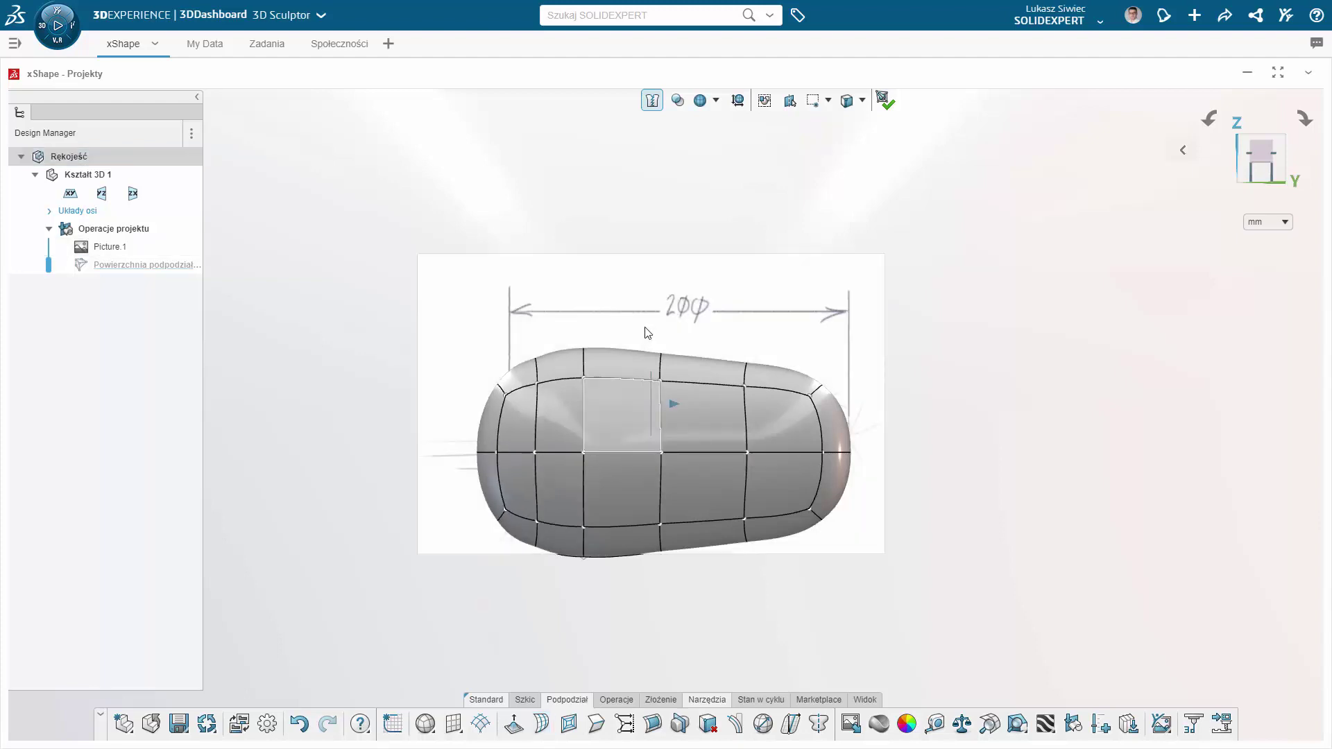
left_click(688, 452)
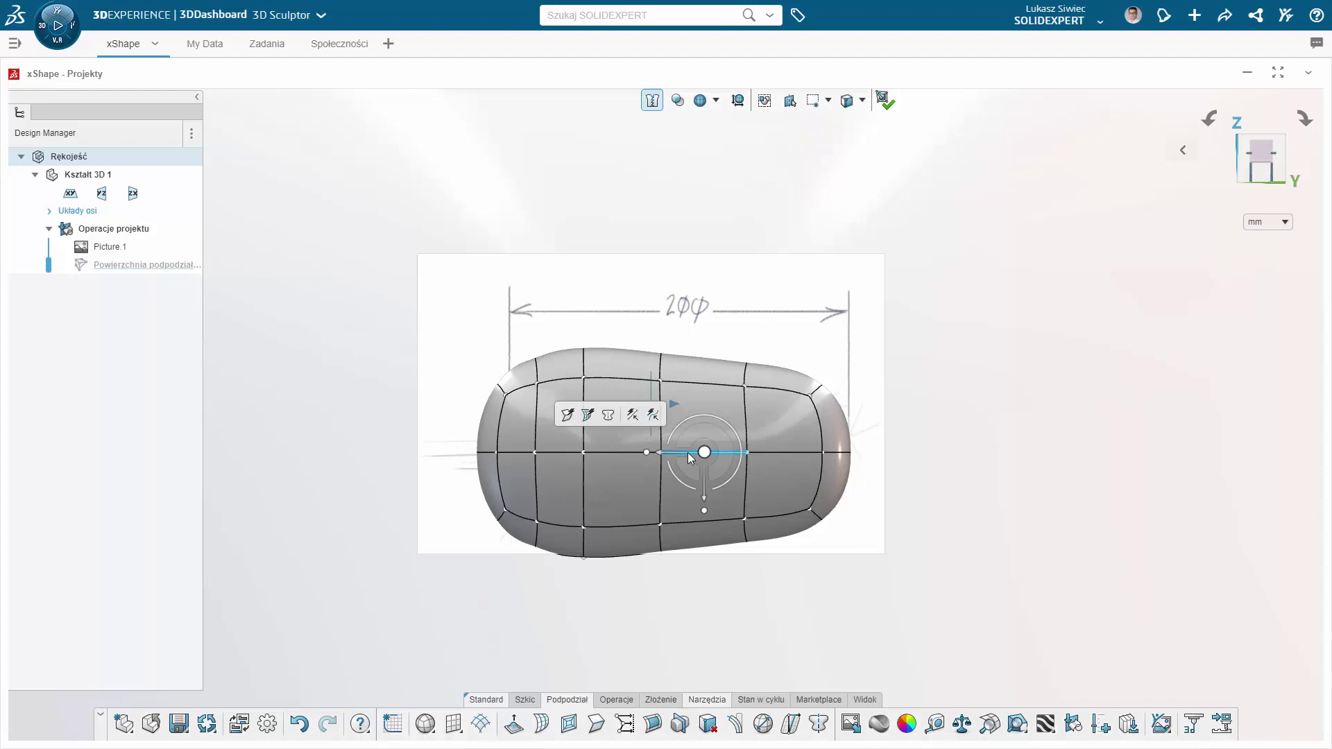
key("Delete")
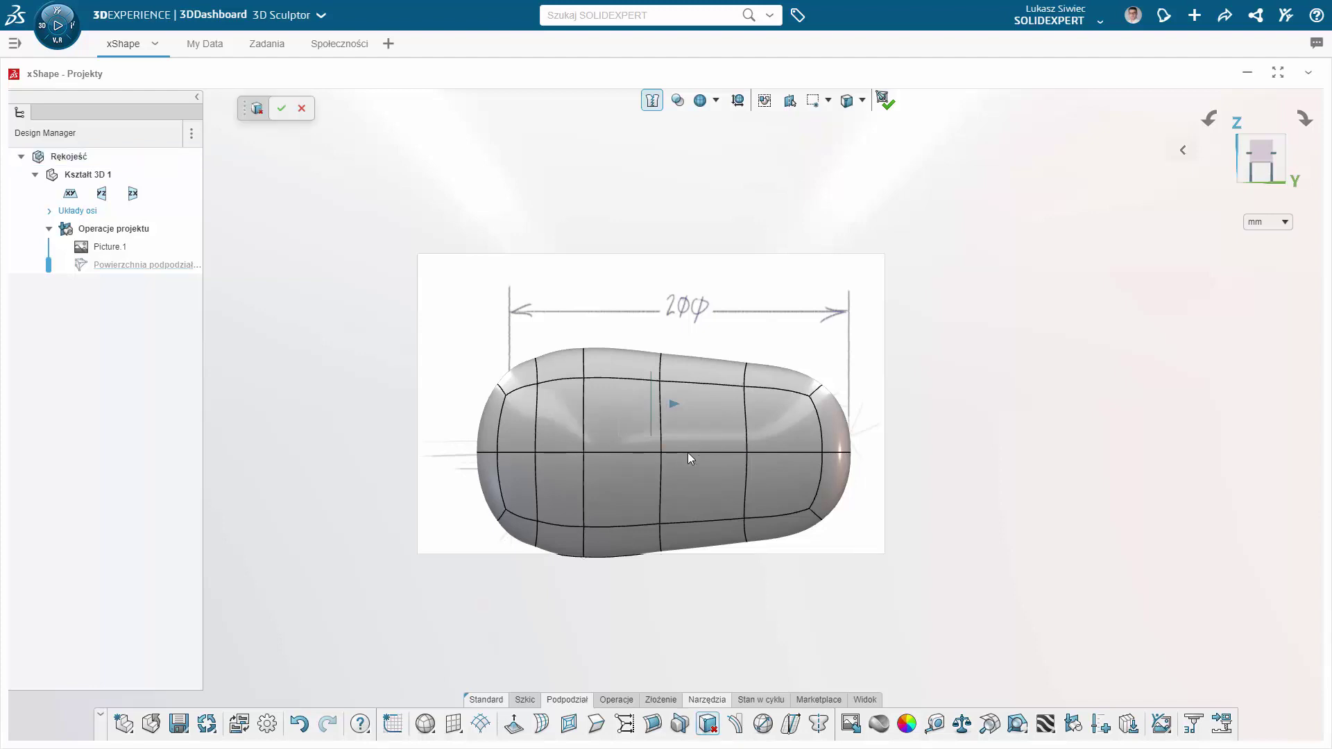
- Lower the top vertex row and raise the underside vertices to match the sketch height
left_click(280, 109)
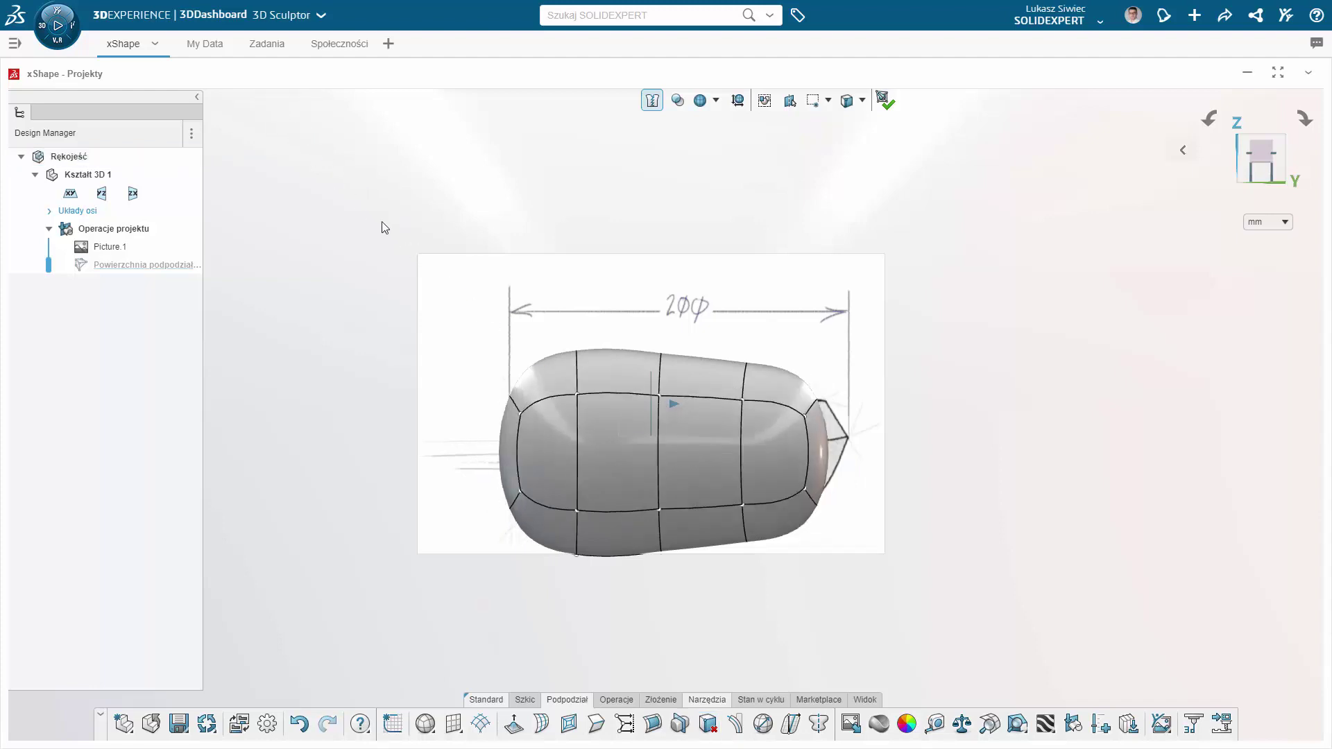
left_click_drag(458, 309, 852, 439)
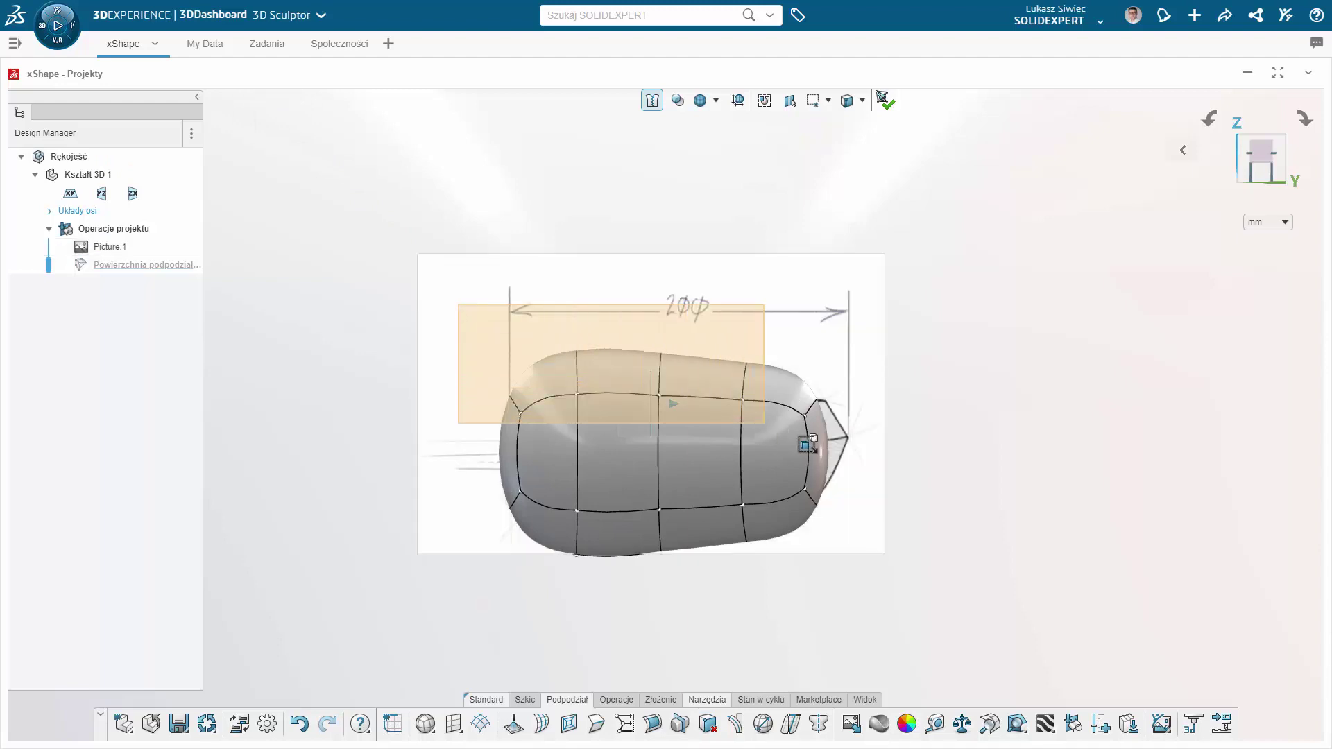
left_click_drag(672, 359, 665, 394)
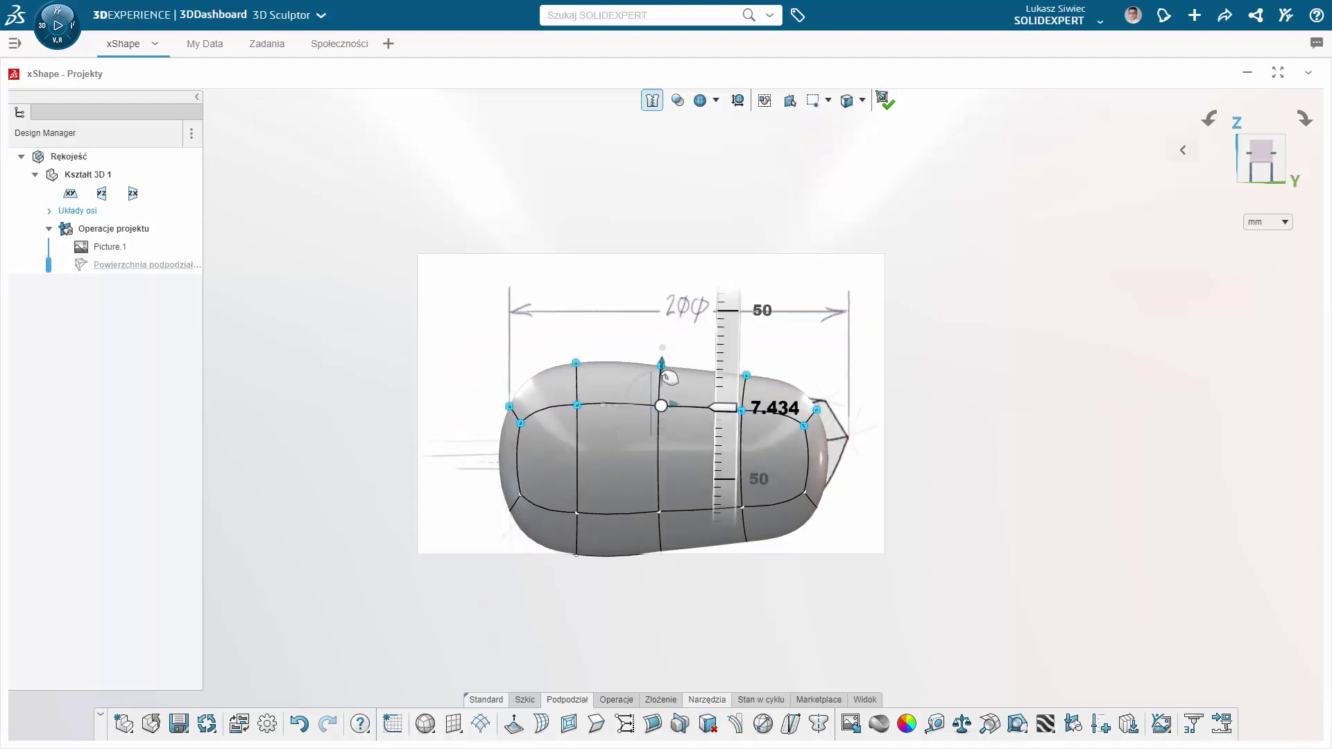
left_click_drag(444, 480, 854, 586)
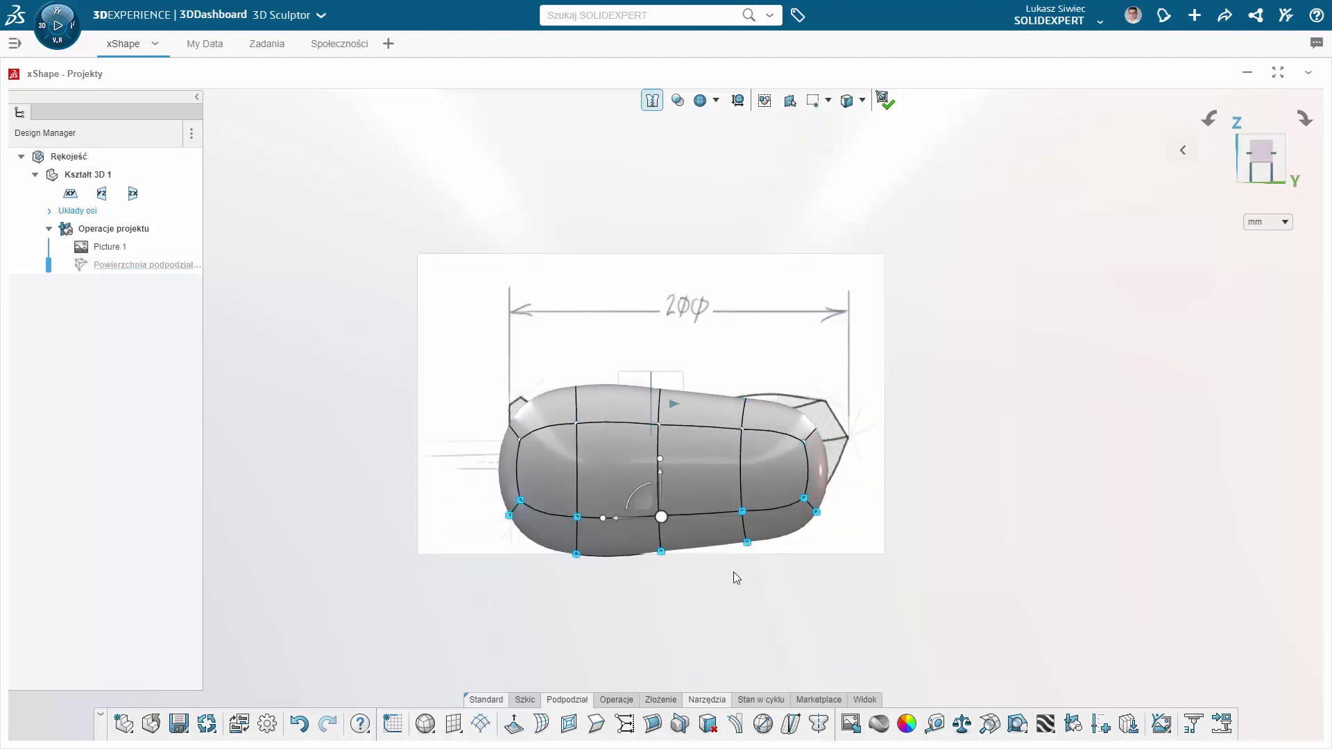
left_click_drag(672, 488, 672, 438)
left_click(635, 556)
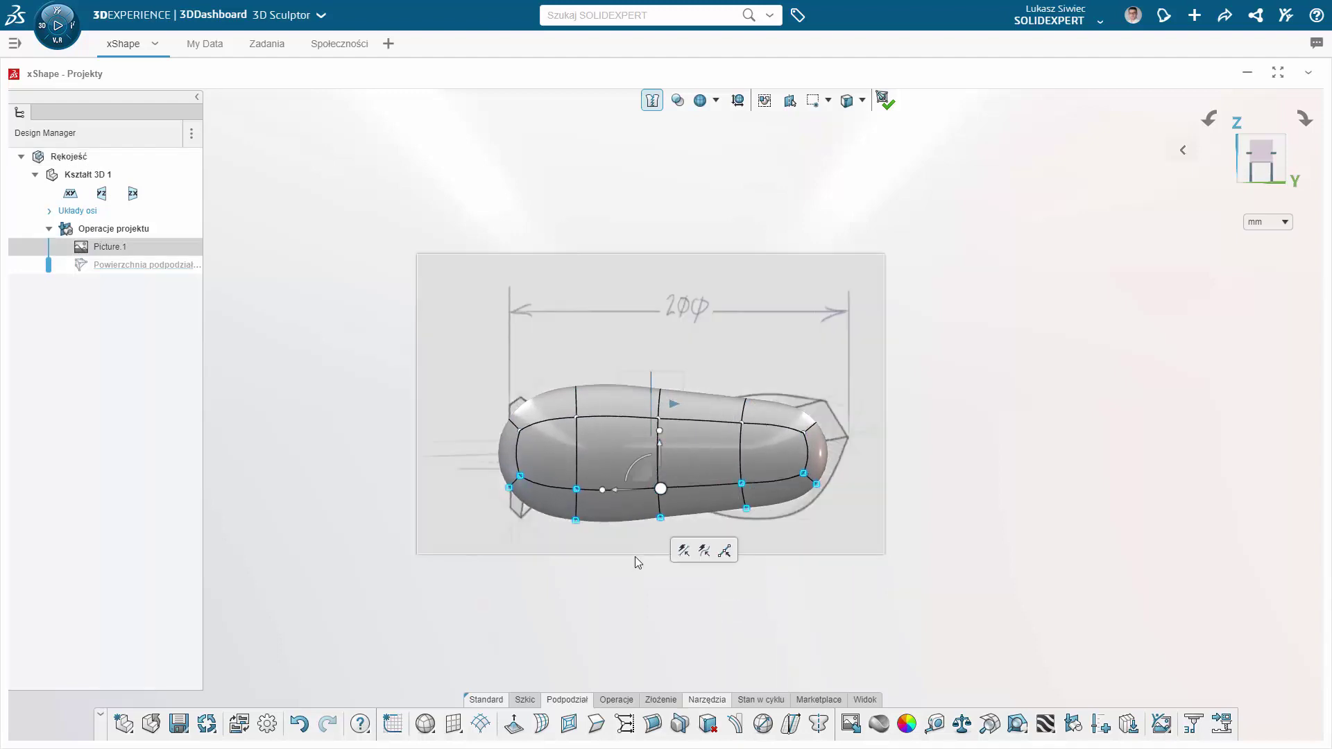
mouse_move(589, 321)
middle_mouse_down()
mouse_move(602, 340)
mouse_move(776, 381)
mouse_move(656, 344)
middle_mouse_up()
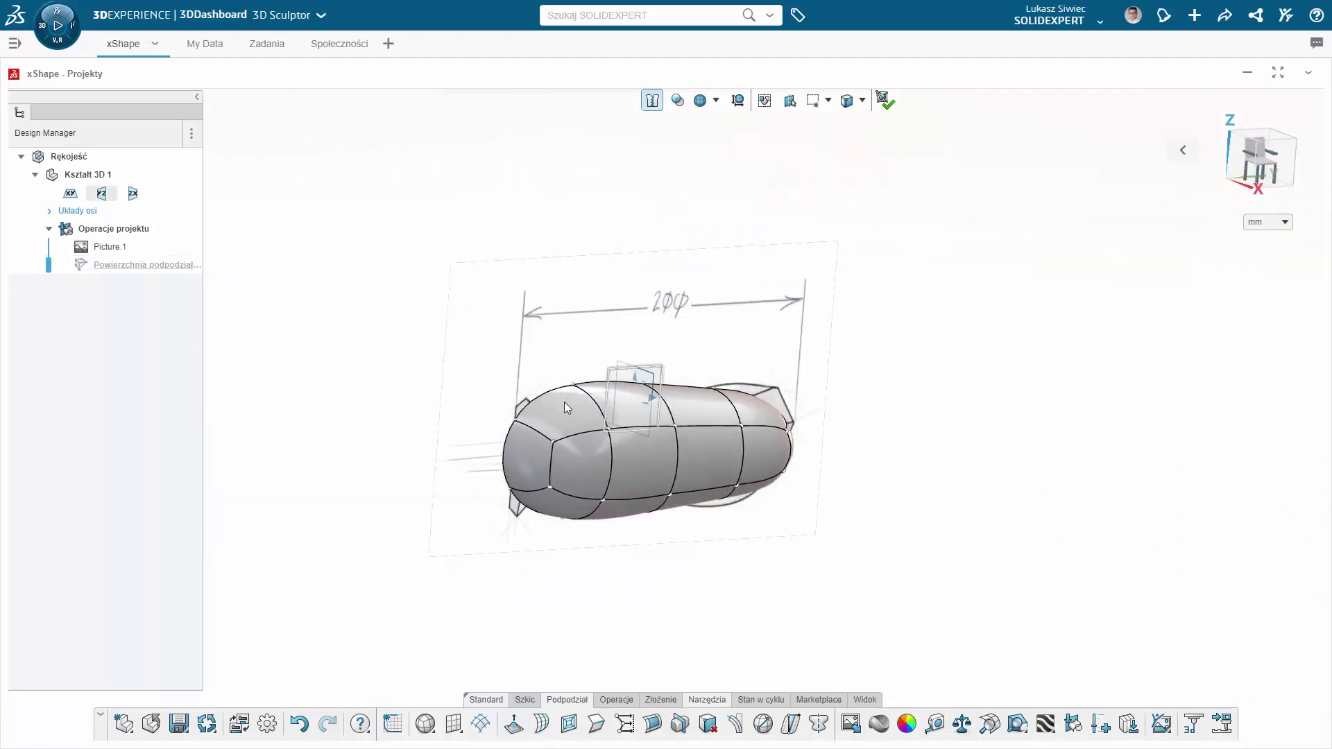
- View the handle end-on and crease its end face into a flat cap
left_click(529, 444)
middle_click_drag(528, 444, 591, 432)
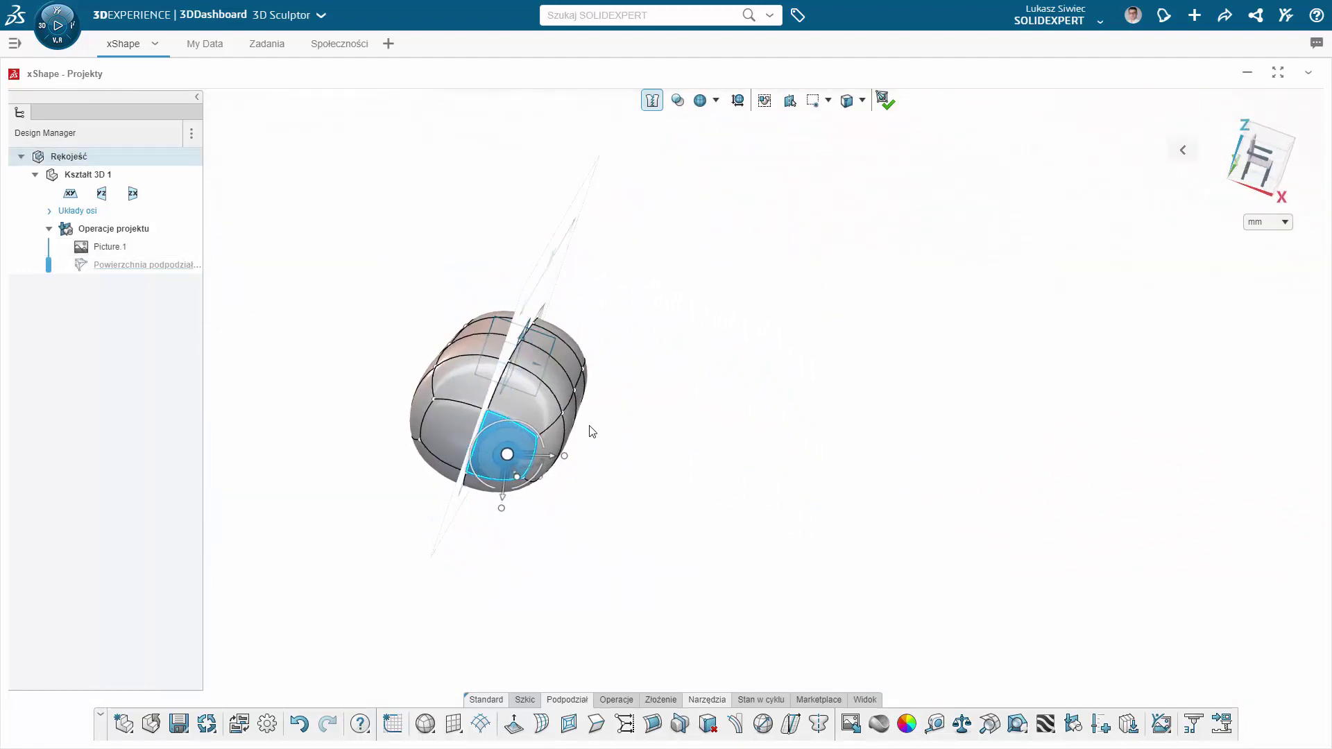
left_click(465, 434)
left_click(501, 391)
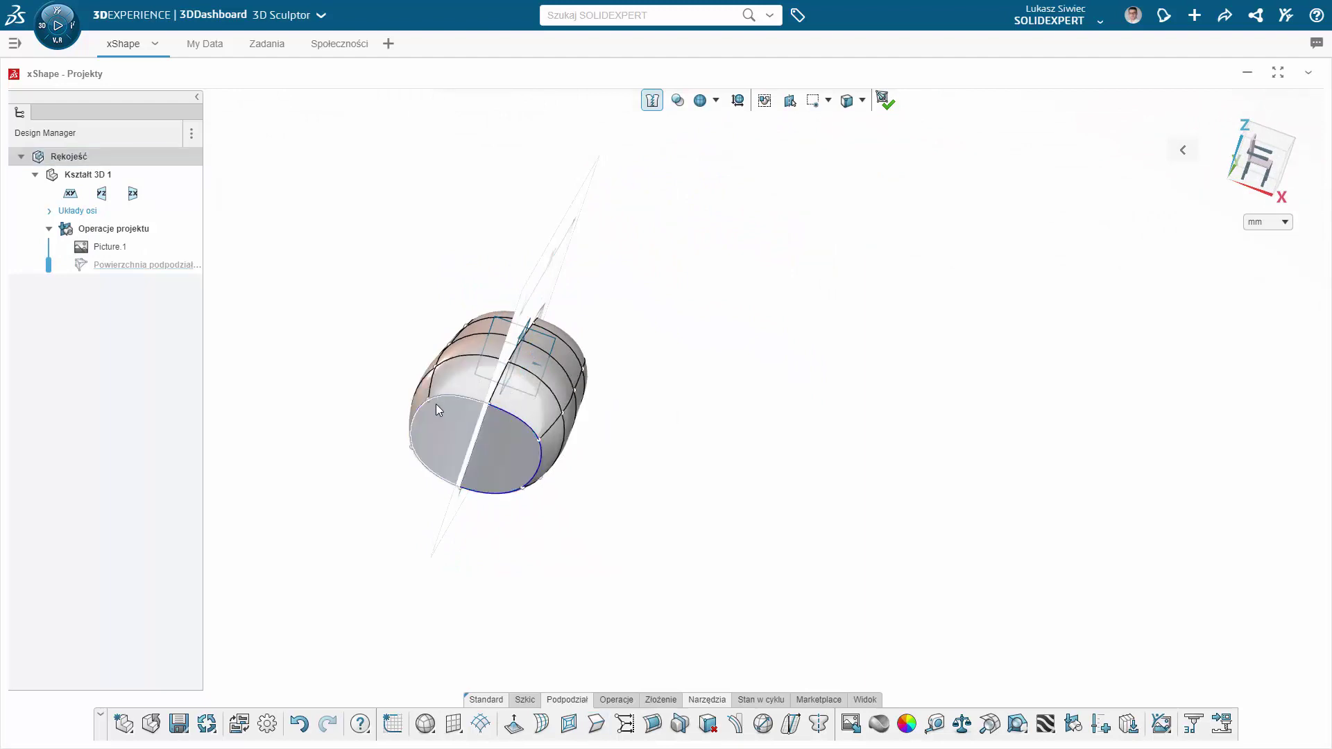
scroll(442, 397, "down", 1)
scroll(443, 397, "down", 3)
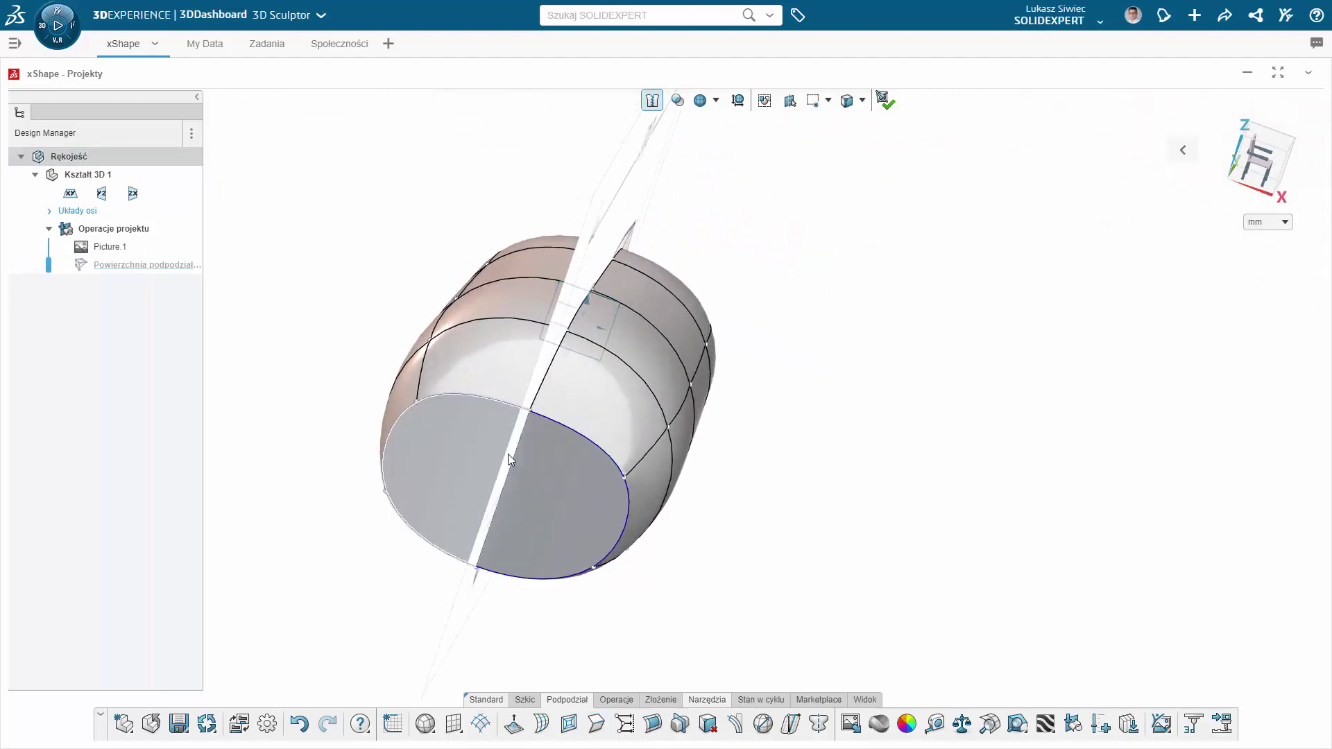
- Adjust the end-face and edge selection, then return to a side view
left_click(513, 478)
left_click(475, 406, "ctrl")
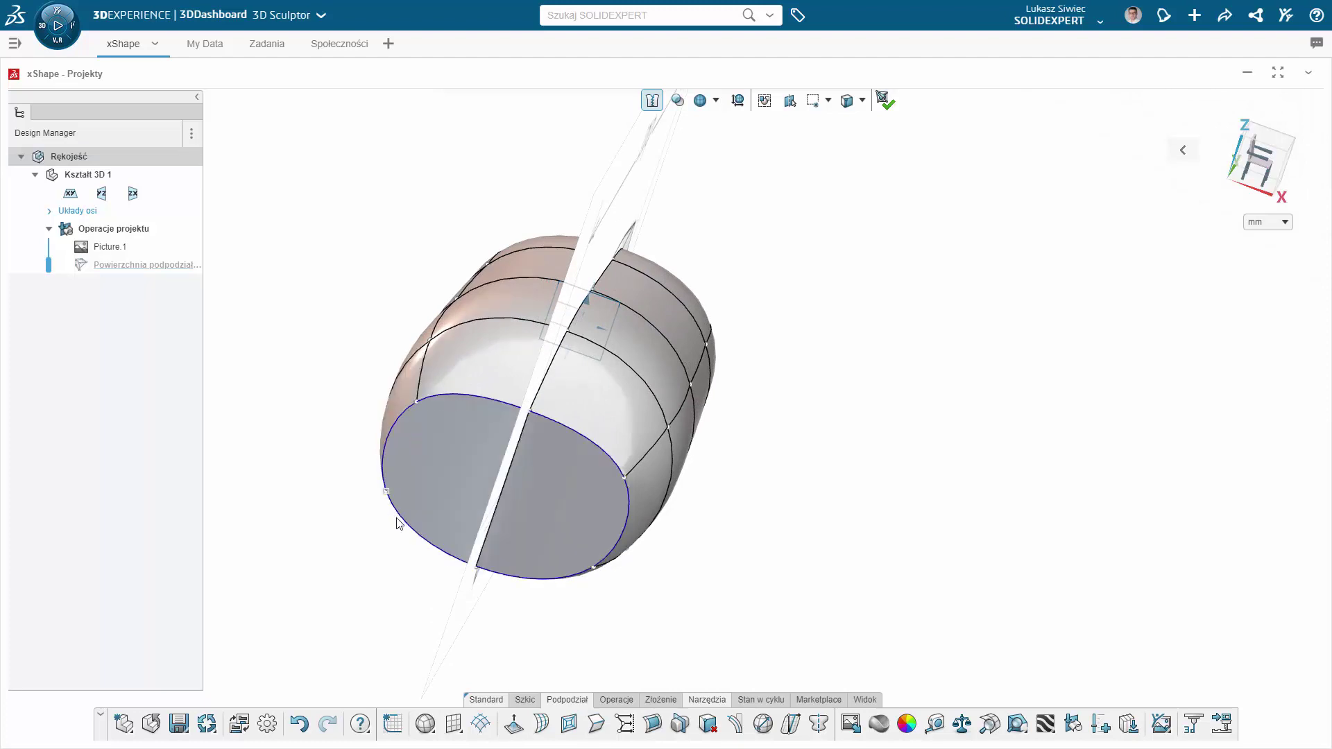
left_click(398, 427)
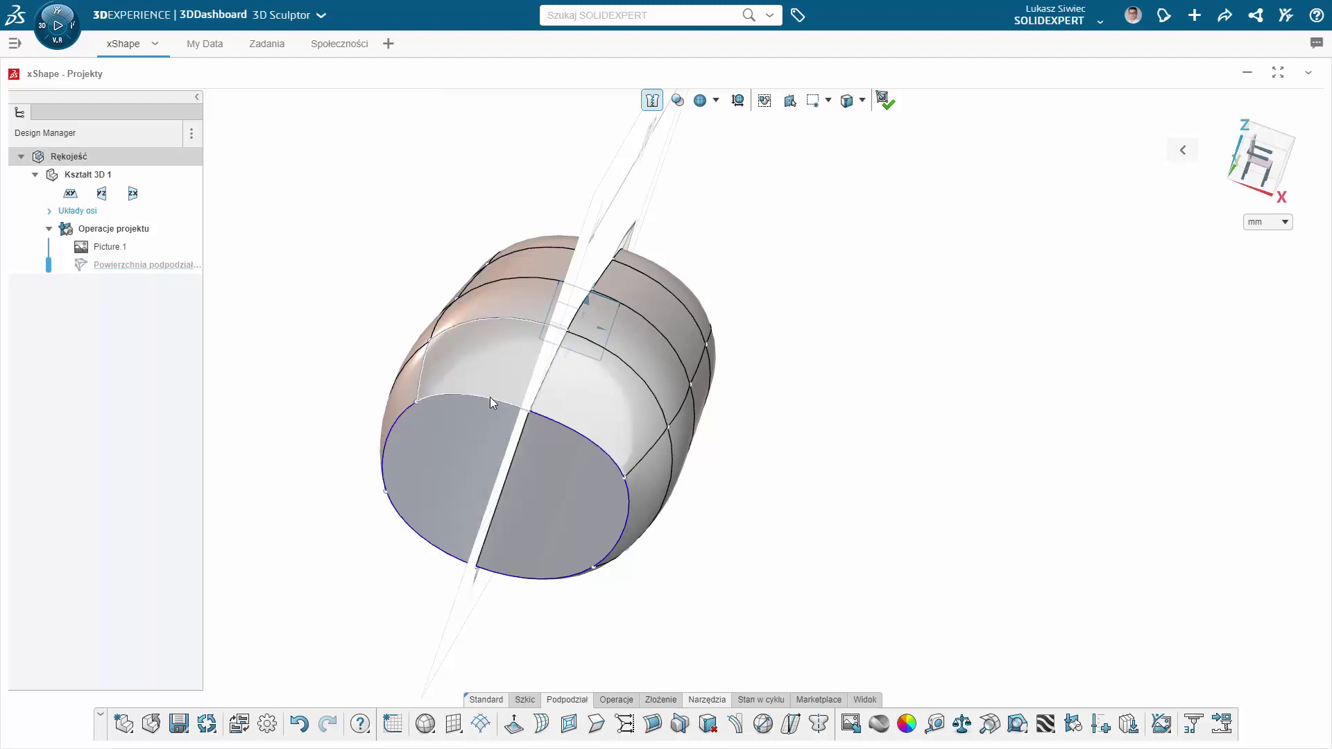
left_click(439, 418)
left_click(460, 364)
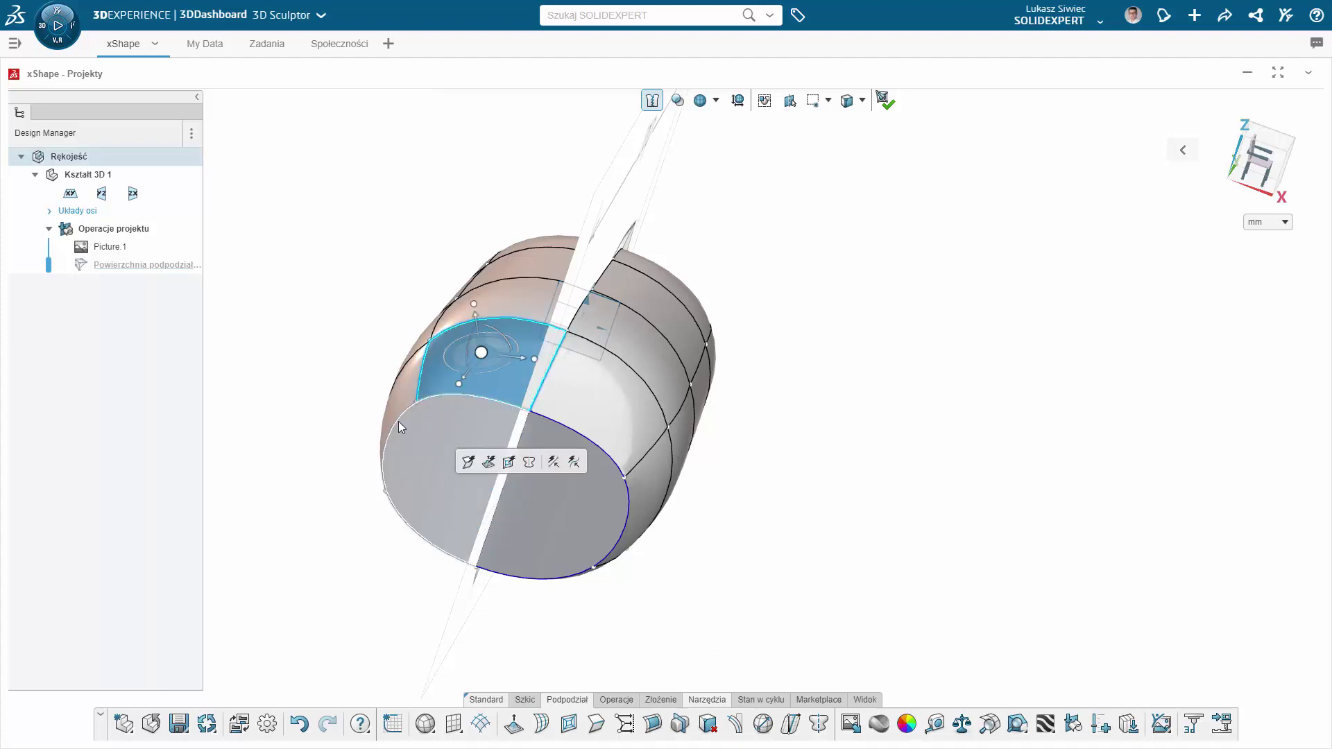
left_click(340, 410)
mouse_move(746, 413)
middle_mouse_down()
mouse_move(723, 402)
mouse_move(677, 414)
middle_mouse_up()
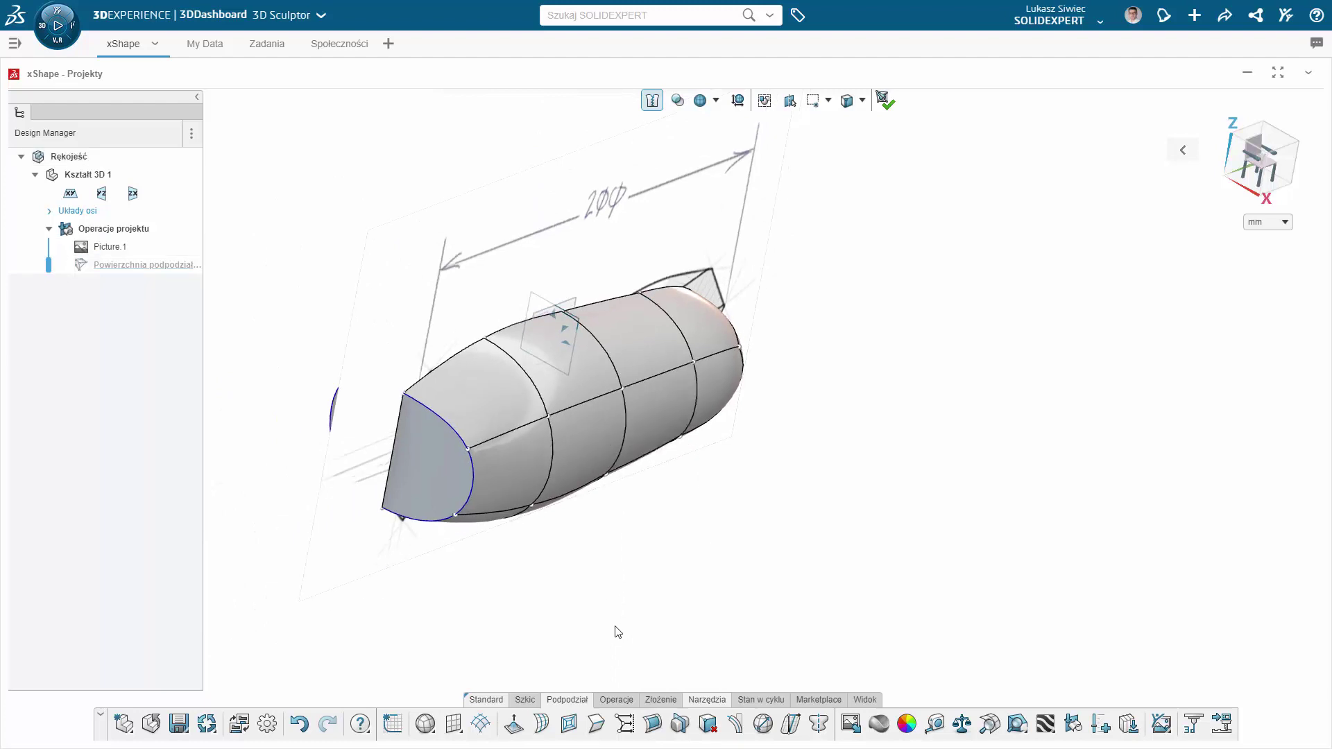
- Apply Symetria about the YZ plane to the handle mesh, then view it from the front
left_click(817, 729)
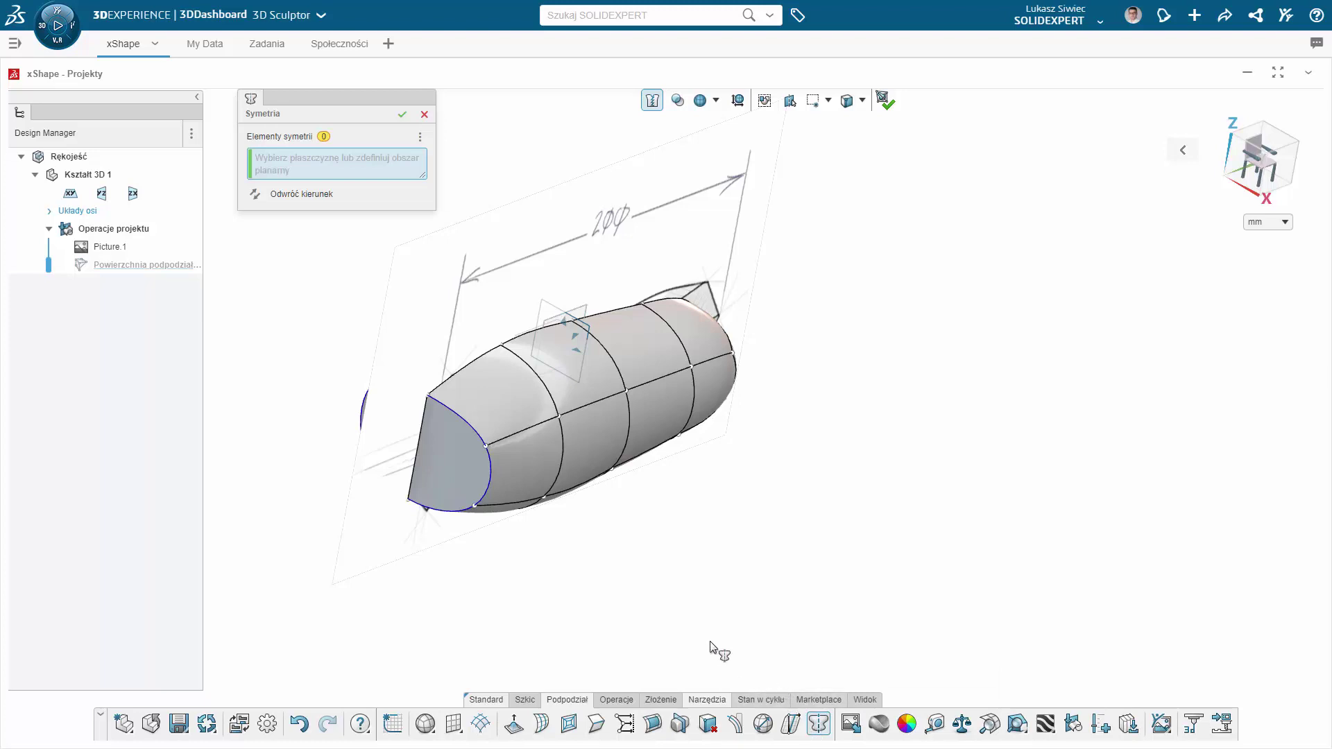
left_click(580, 312)
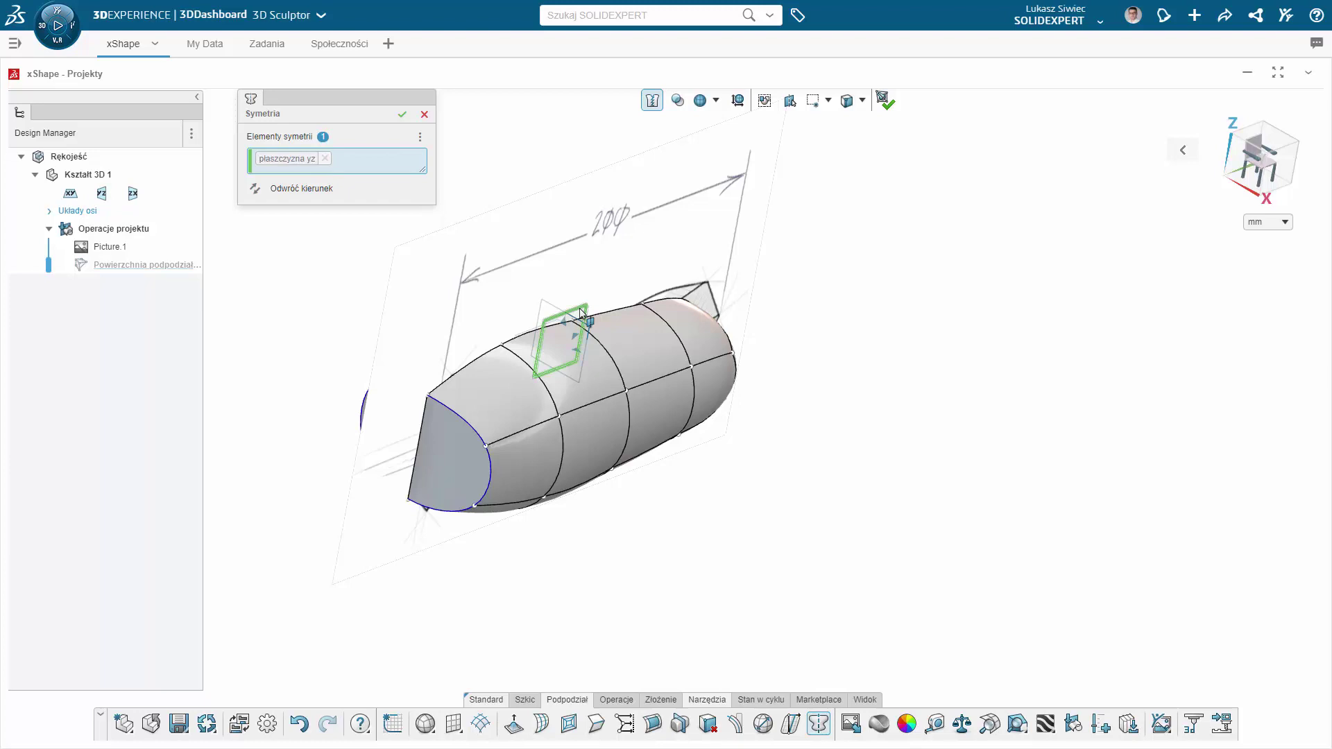
left_click(402, 115)
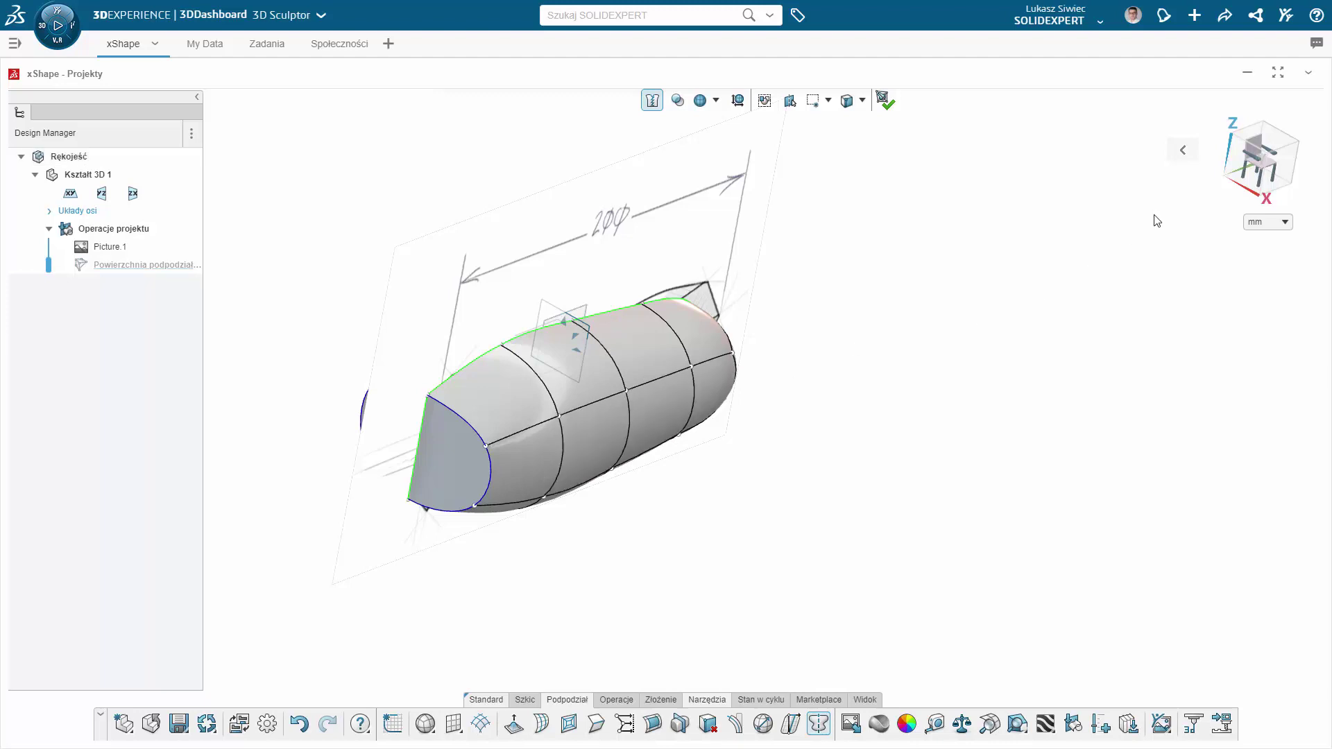
left_click(1279, 173)
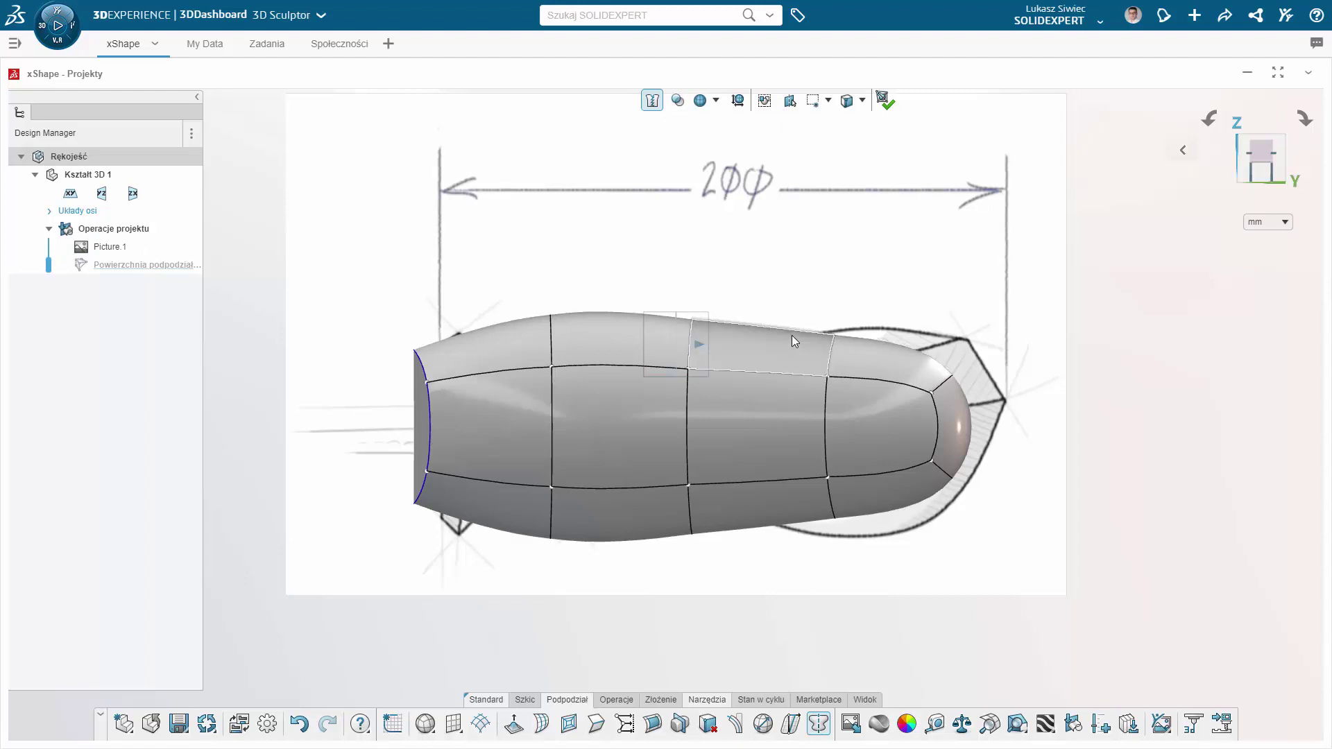
- Insert a new edge loop near the handle's flat end
left_click(480, 377)
left_click(542, 724)
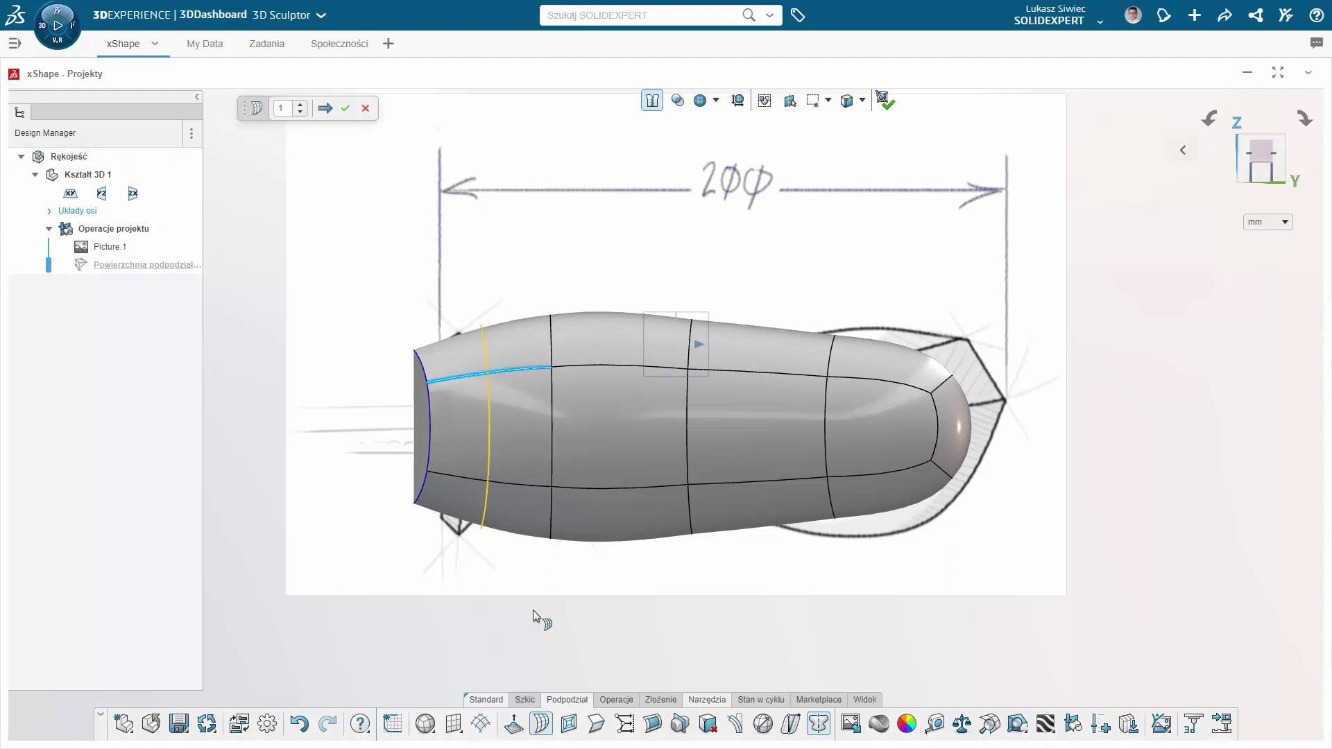
left_click(345, 107)
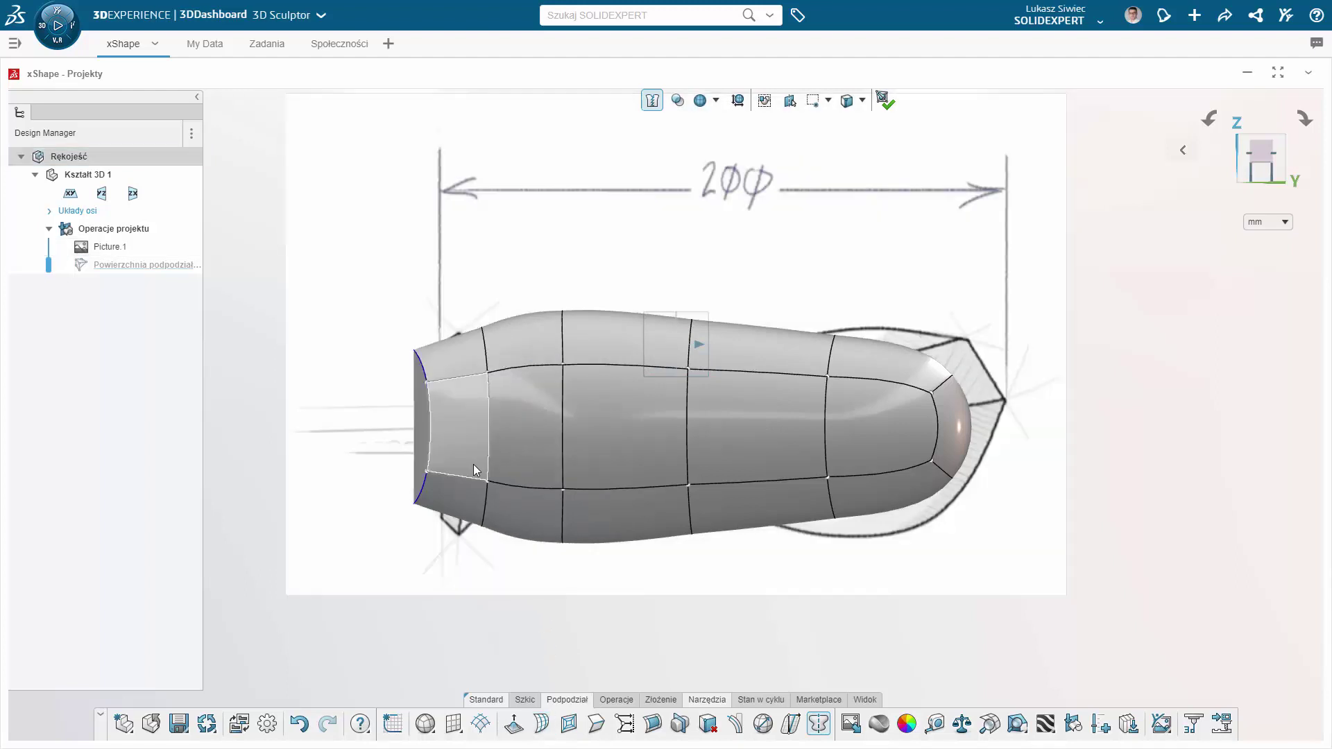
- Crease the new loop and the top edges to square off the handle
left_click(485, 494)
left_click(523, 366)
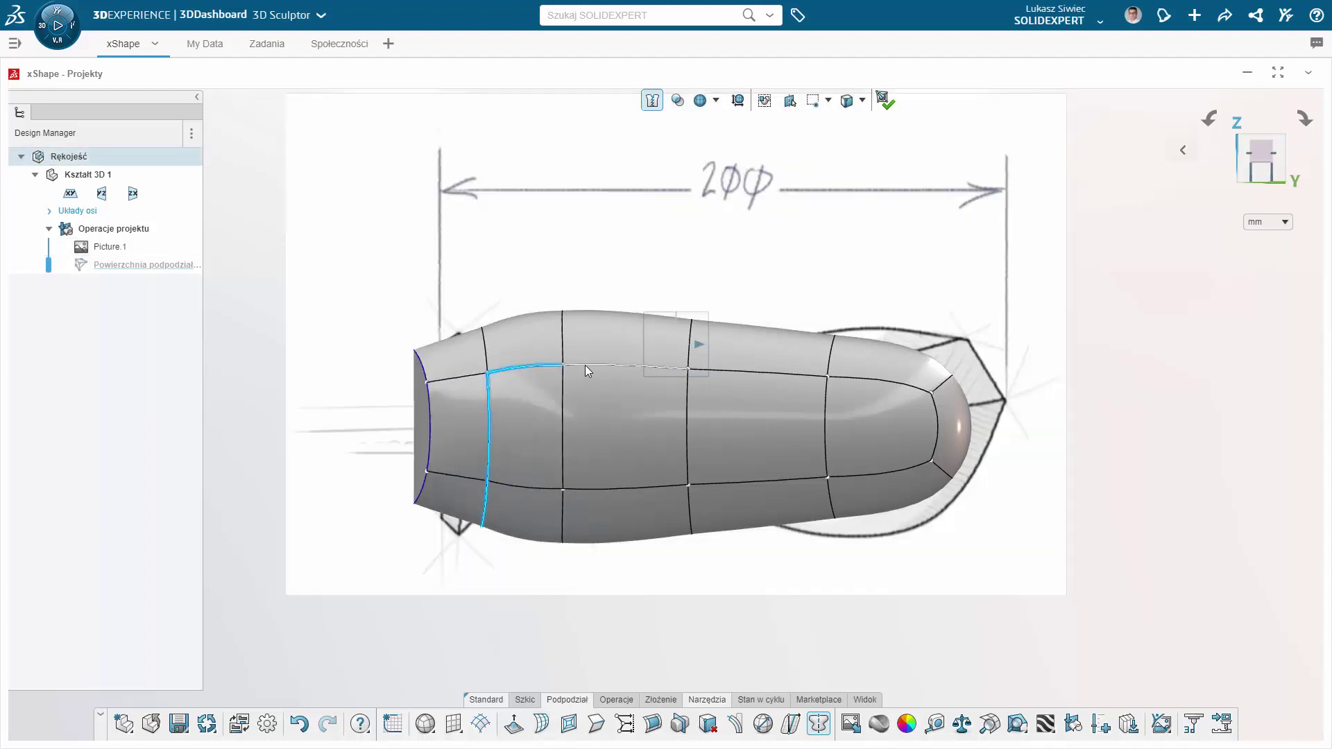
left_click(624, 366)
left_click(715, 370)
left_click(867, 381)
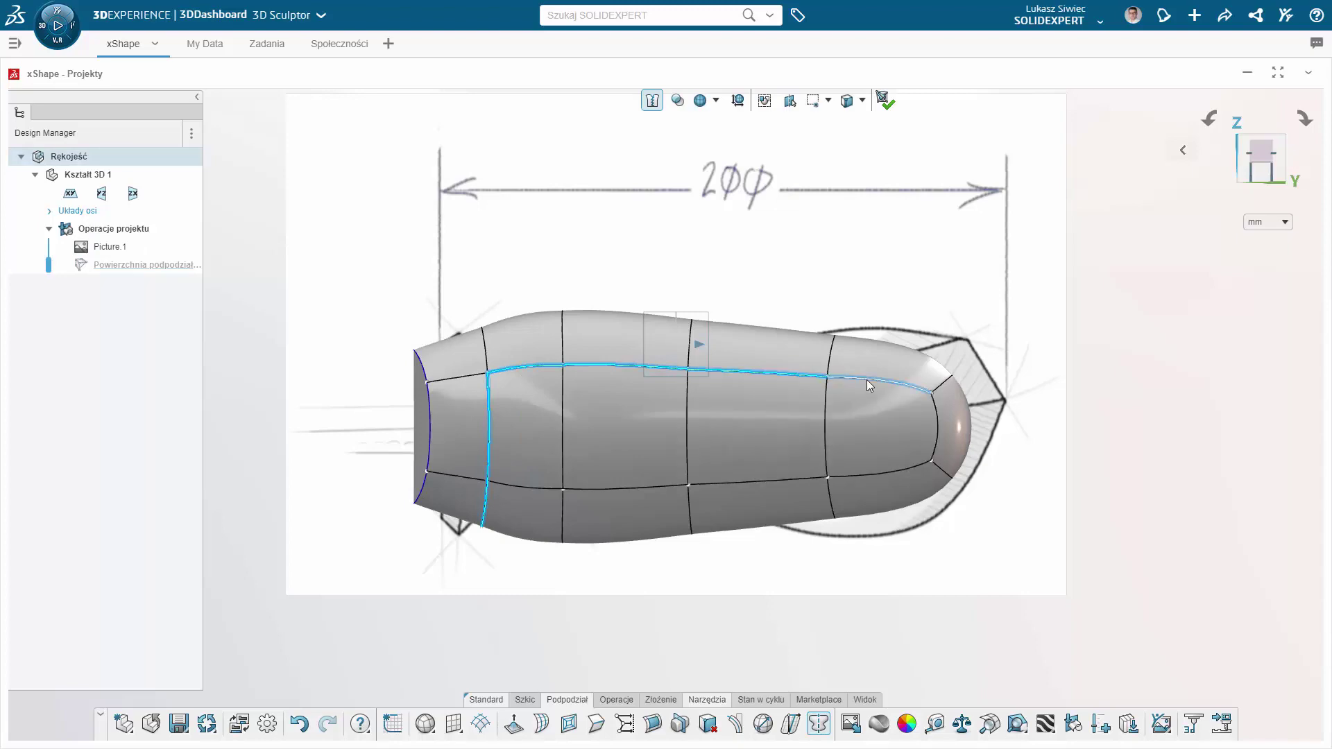
left_click(940, 384)
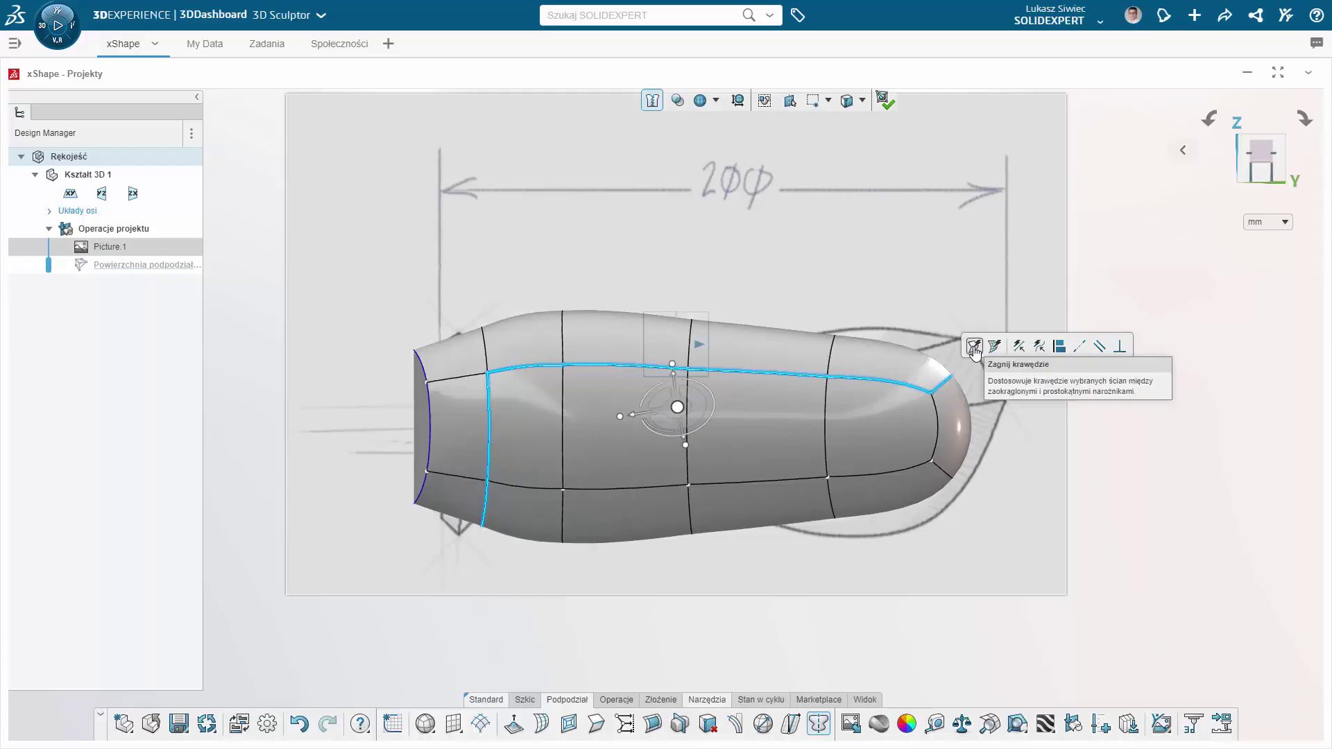
left_click(974, 347)
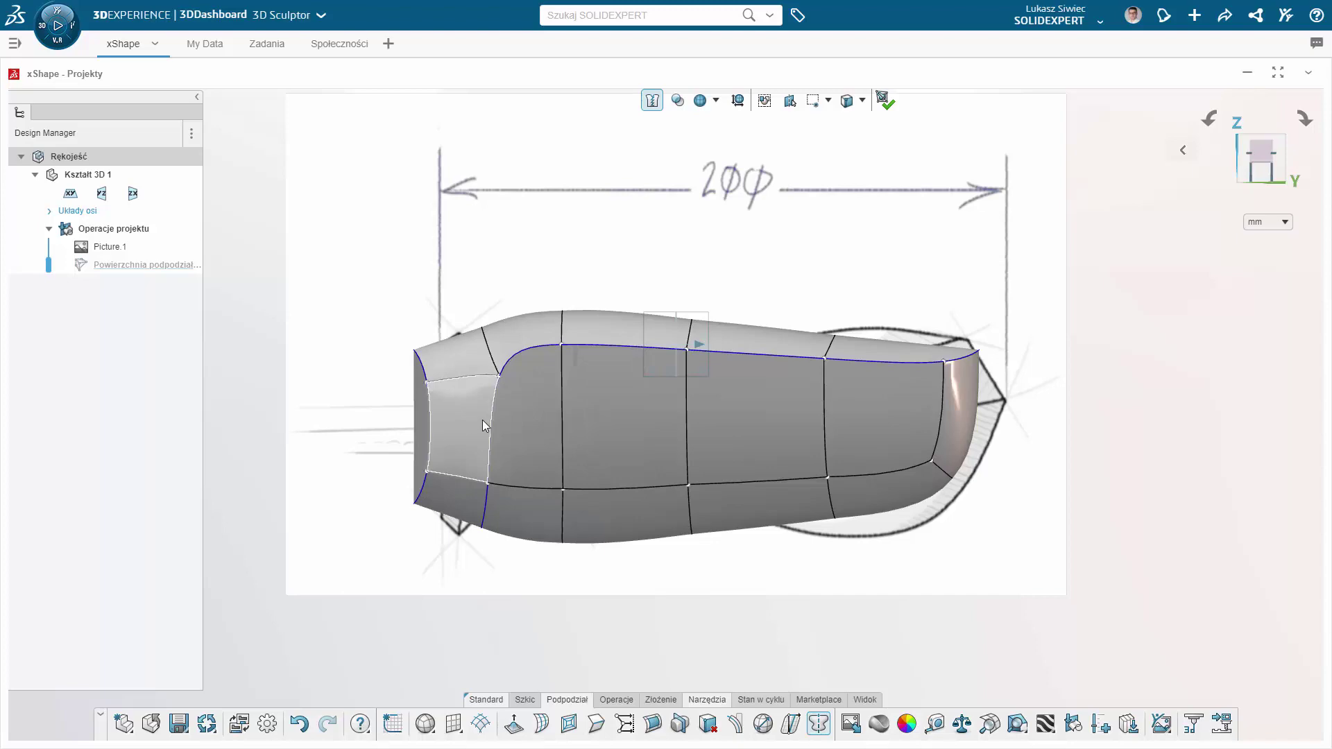
- Toggle the Picture 1 sketch plane and view it face-on with Ctrl+8
middle_click_drag(482, 419, 664, 247)
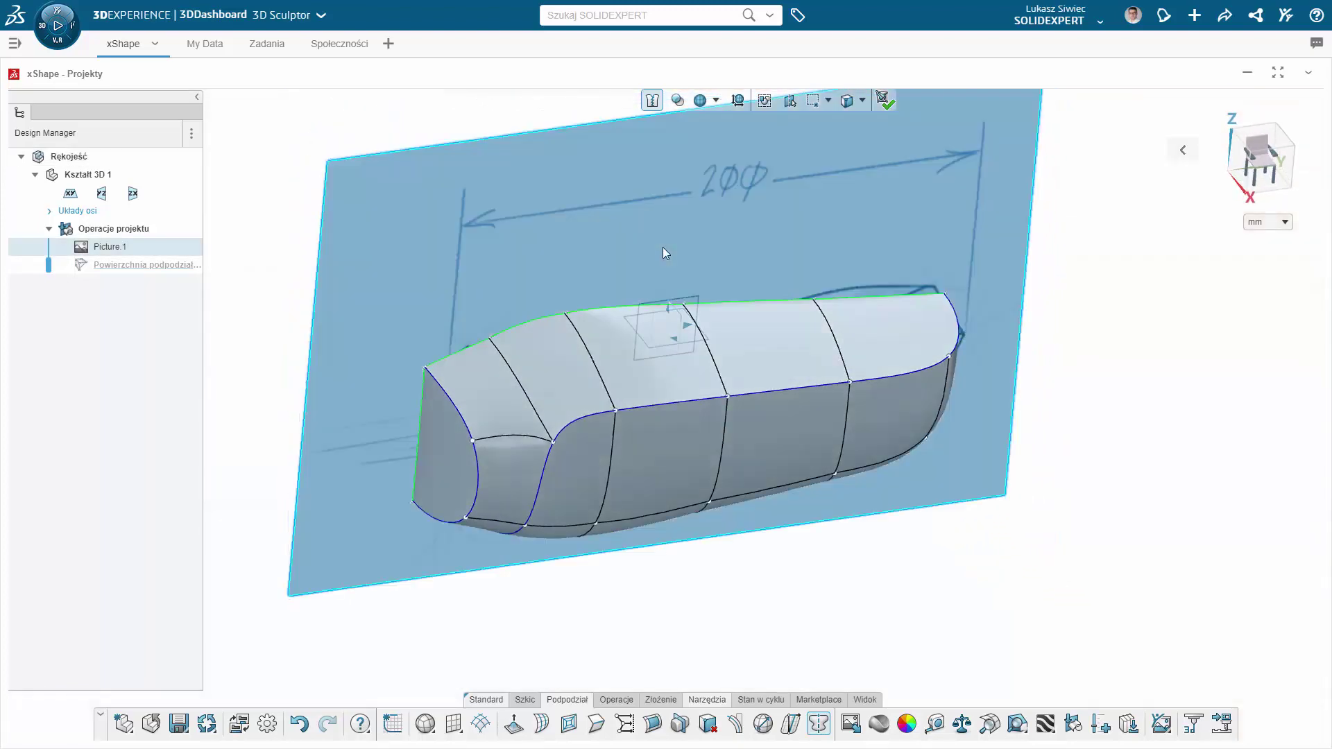
left_click(696, 207)
mouse_move(675, 249)
middle_mouse_down()
mouse_move(706, 306)
mouse_move(440, 272)
middle_mouse_up()
left_click(109, 246)
left_click(184, 197)
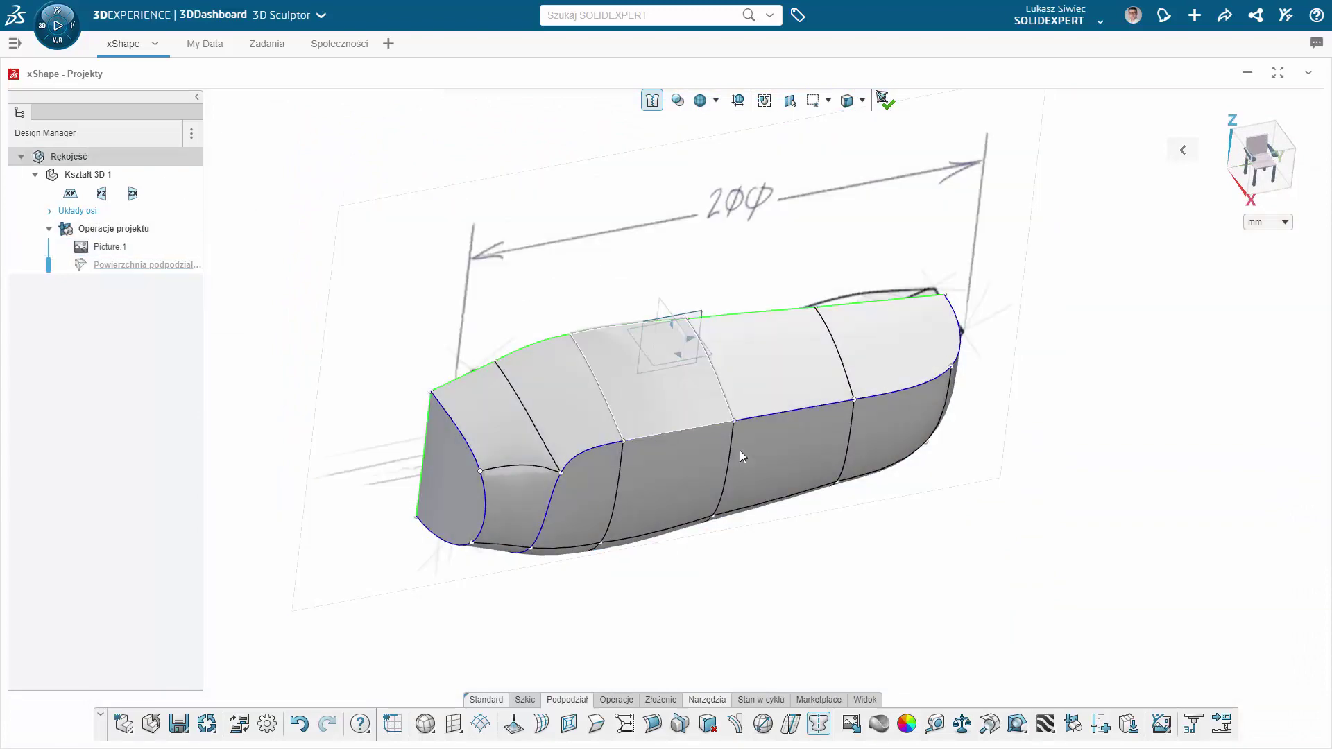
key("ctrl+8")
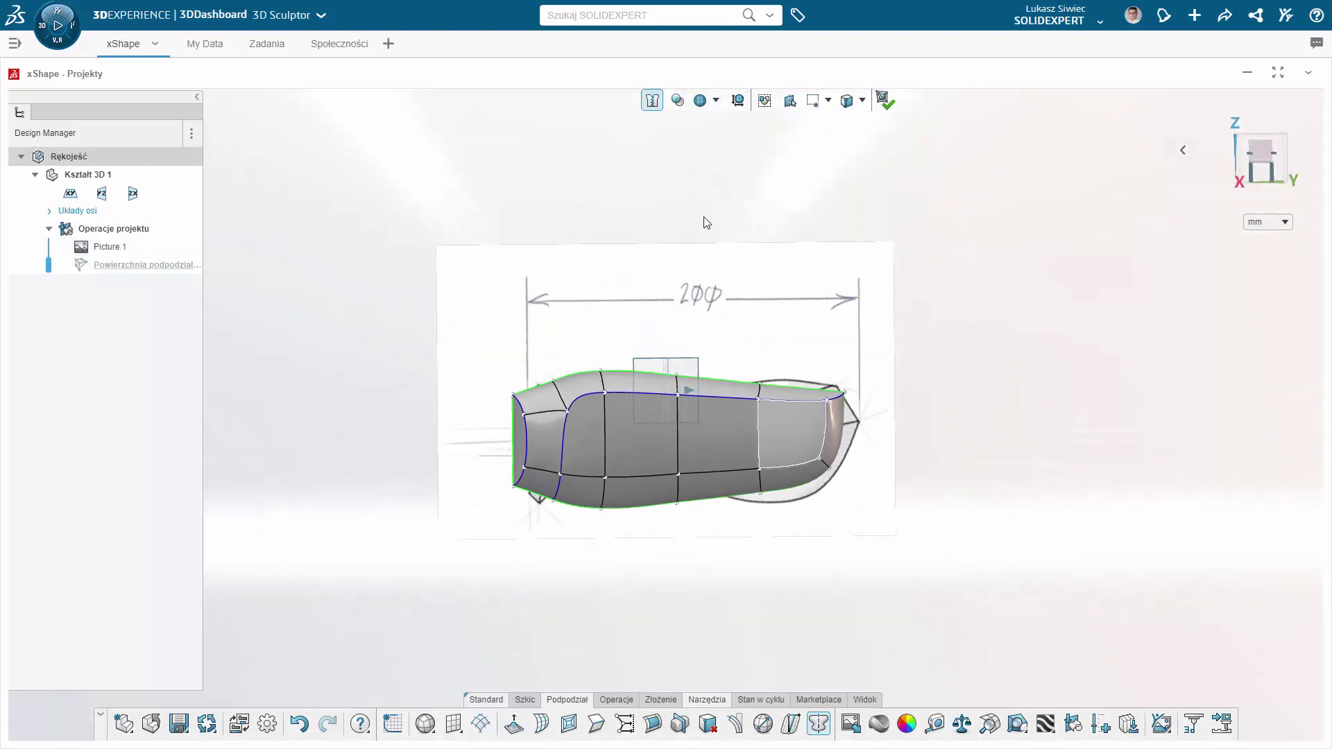
- Align the view to the top and restrict selection to faces only
middle_click_drag(944, 312, 945, 476)
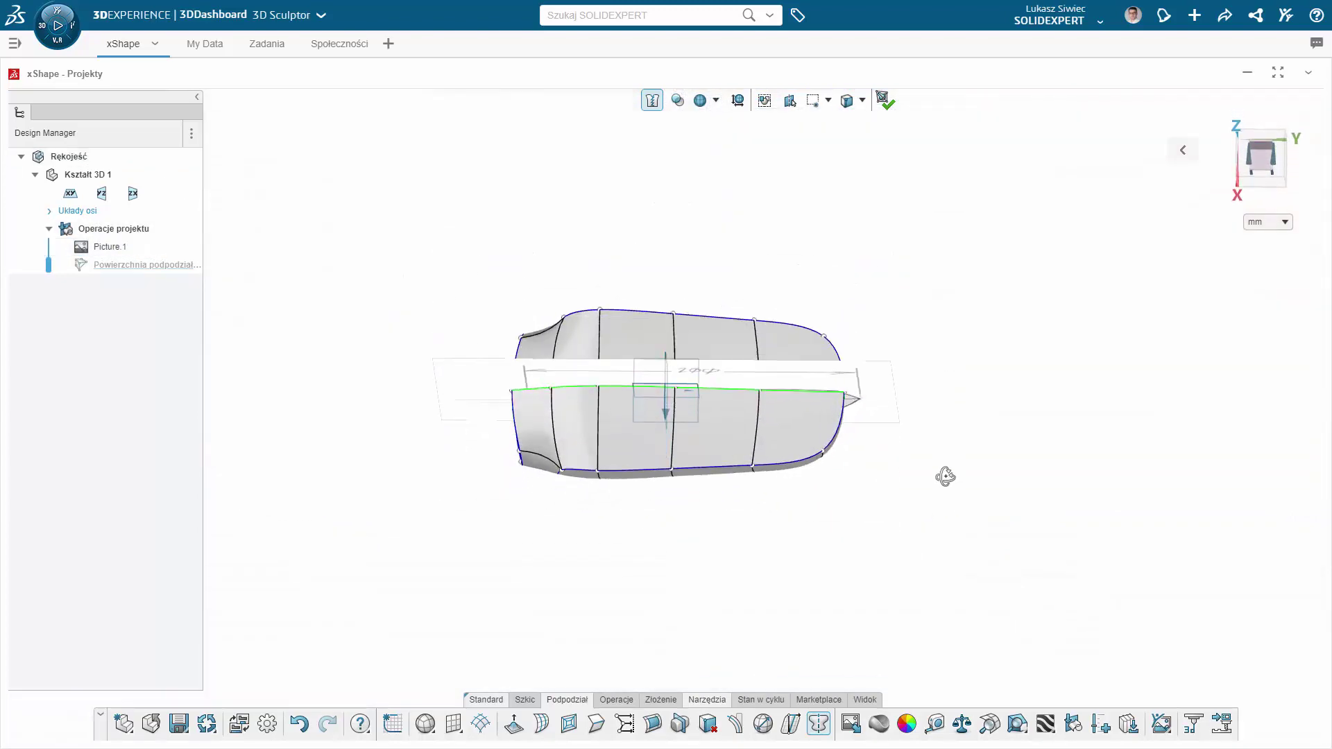
left_click(1261, 158)
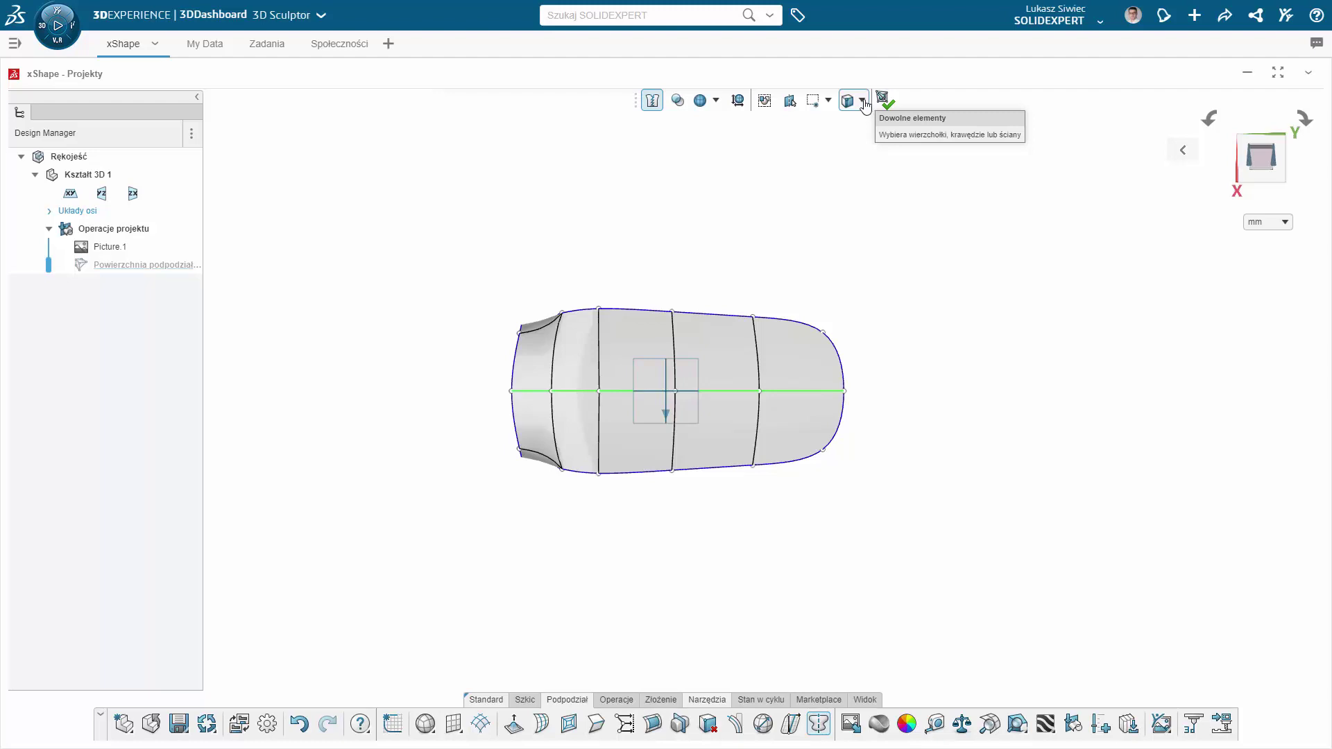
left_click(862, 101)
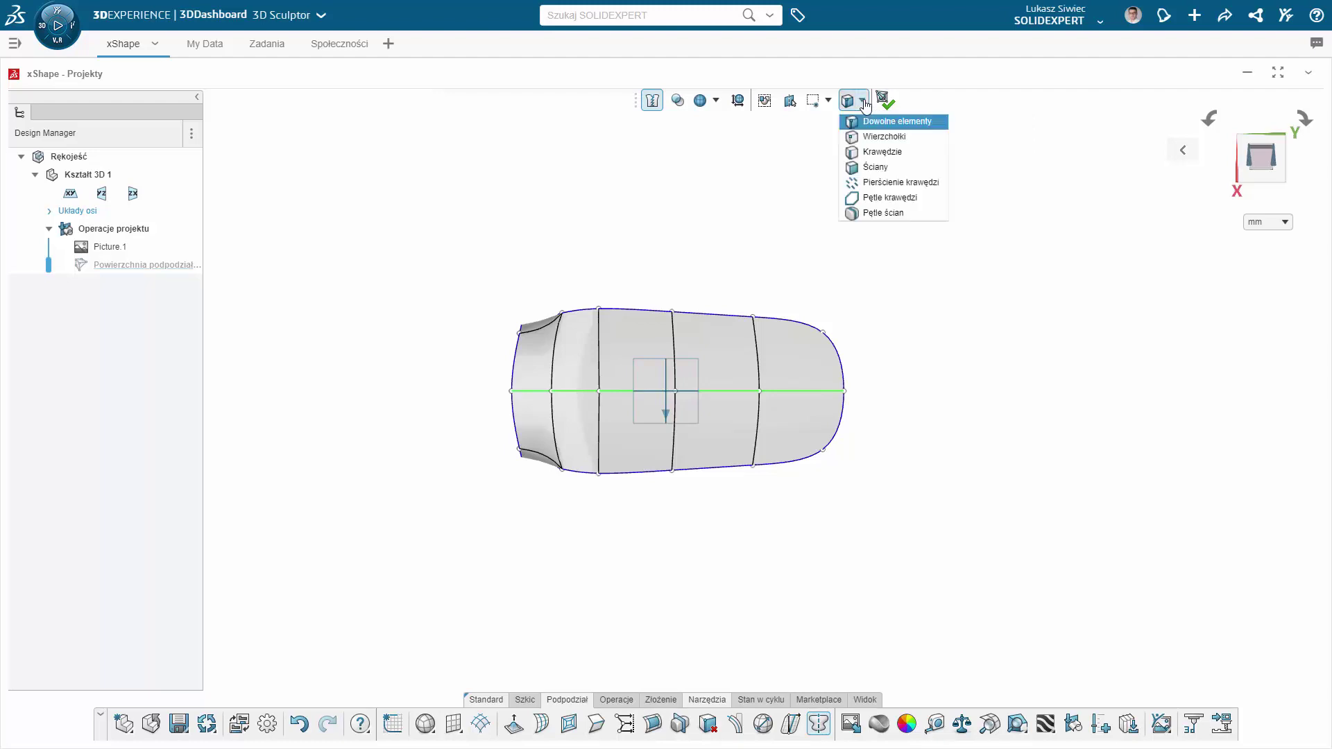
left_click(867, 166)
- Select all ten handle faces and inset new edge loops into them
left_click(778, 368)
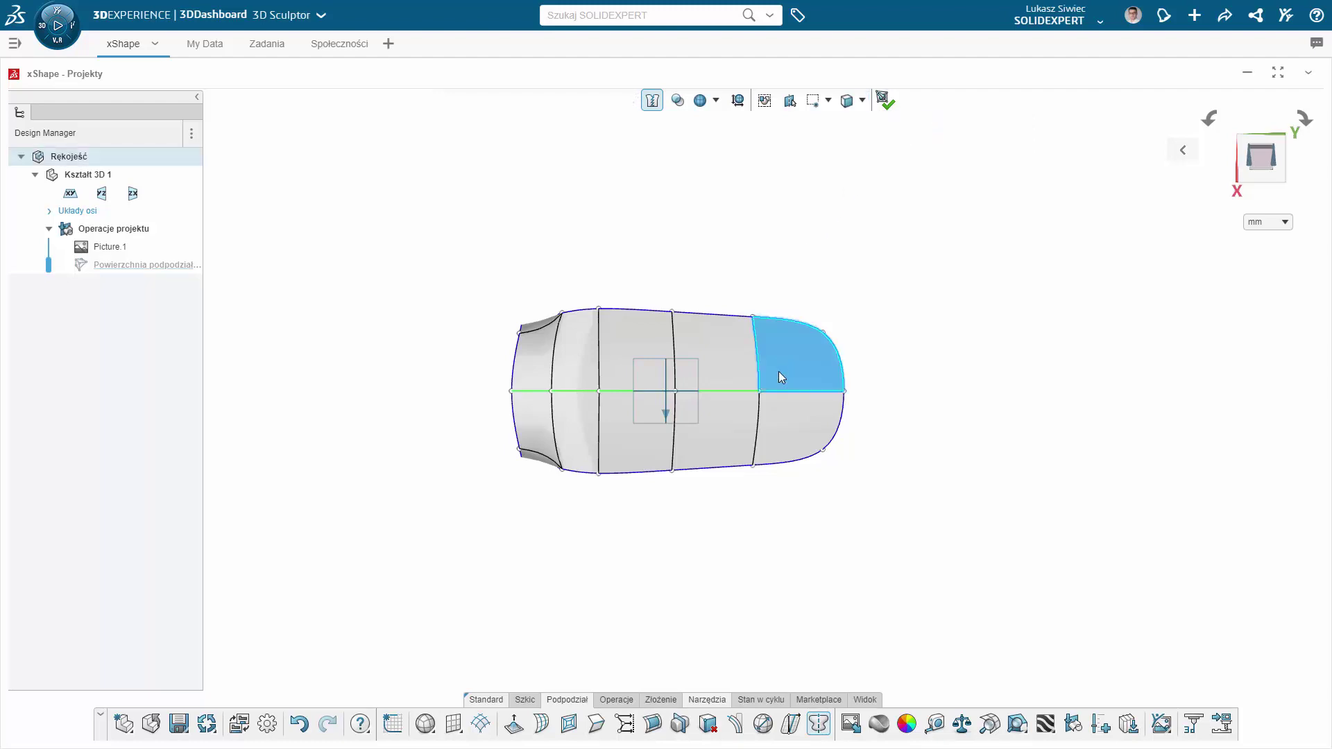
left_click(776, 417)
left_click(738, 425)
left_click(721, 375)
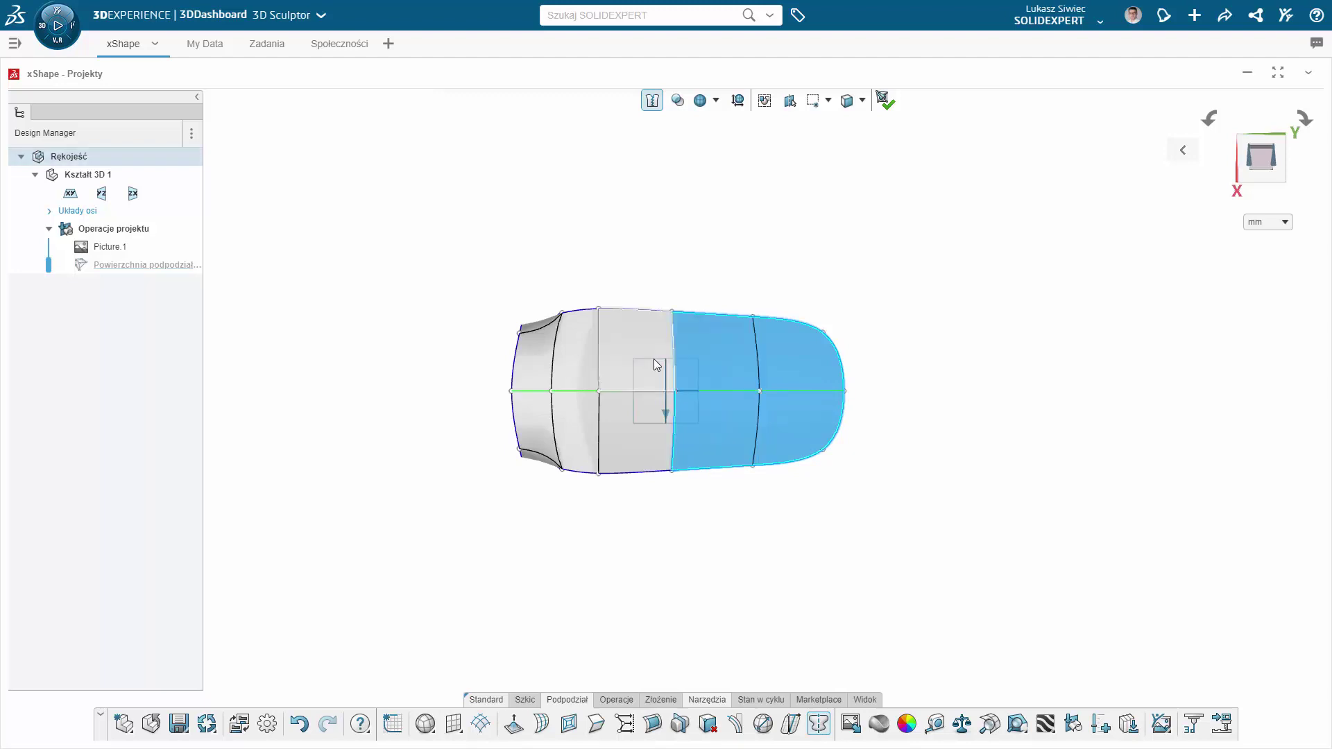
left_click(654, 359)
left_click(634, 422)
left_click(574, 423)
left_click(573, 380)
left_click(538, 374)
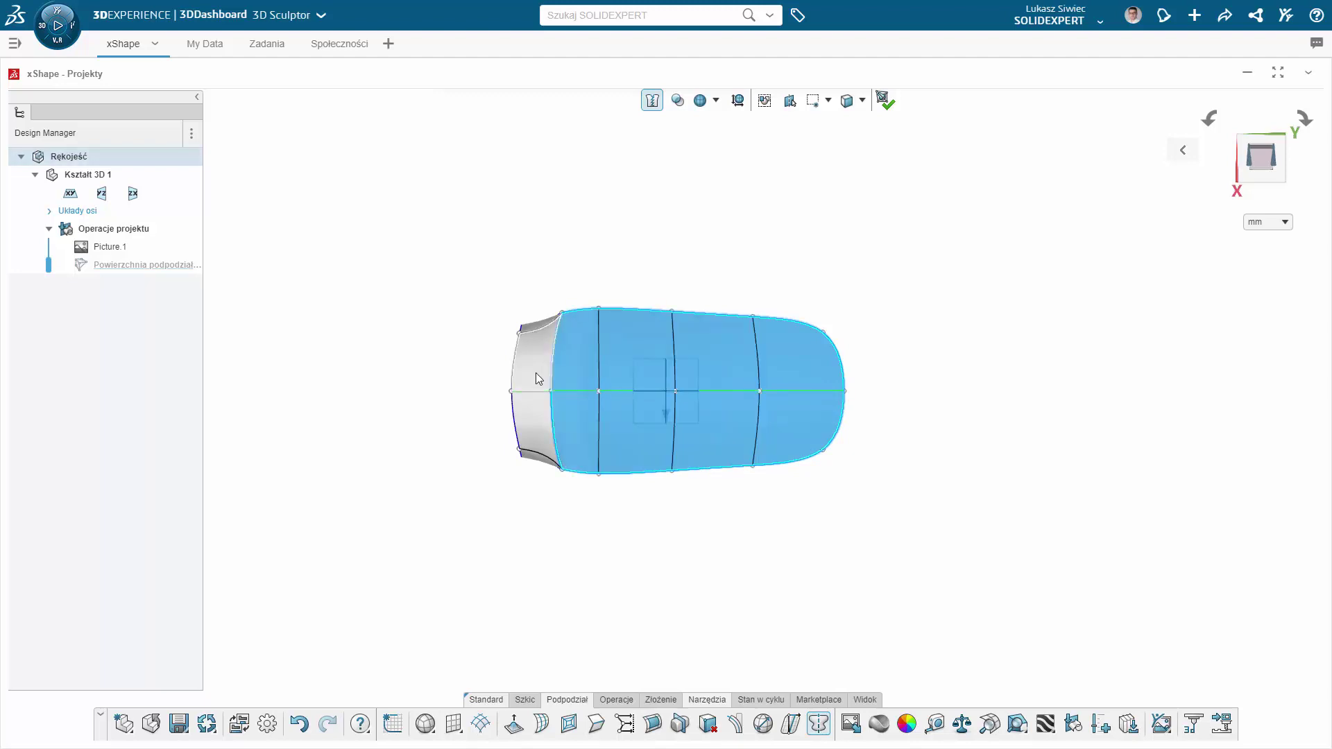
left_click(535, 411)
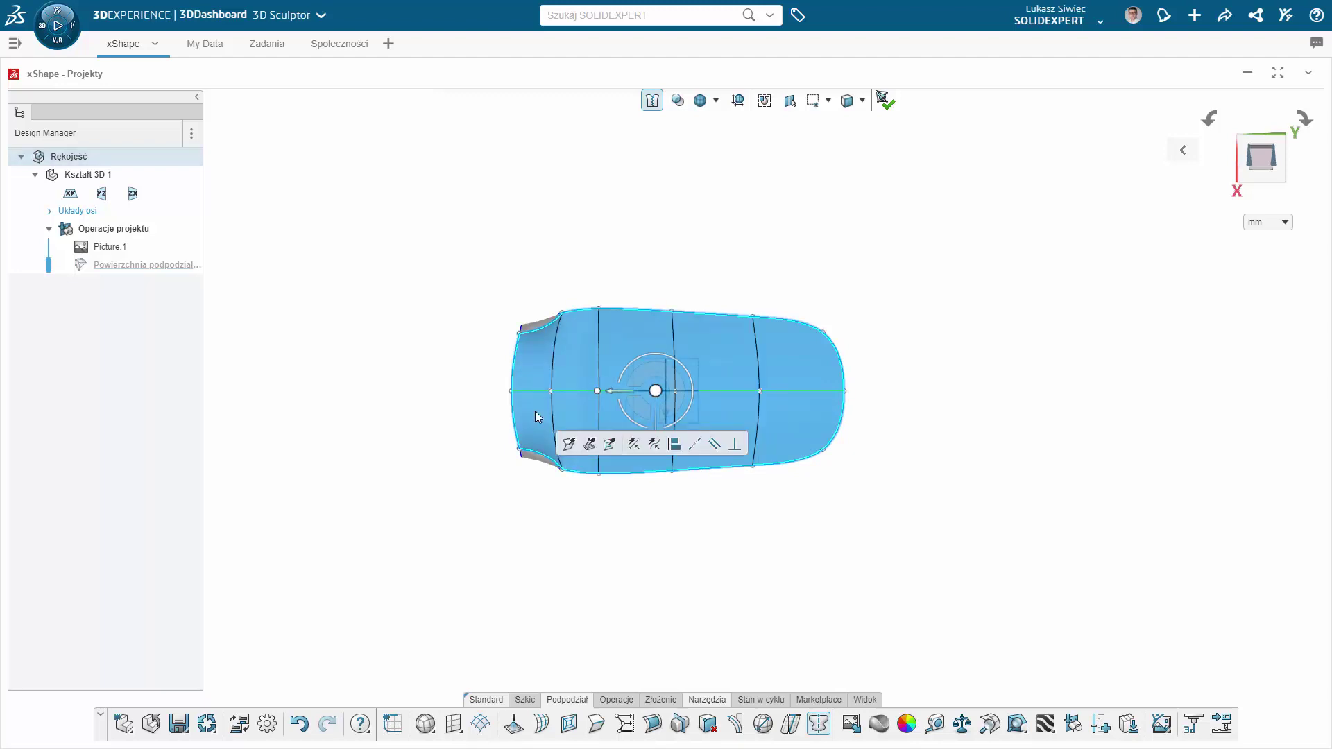
left_click(610, 444)
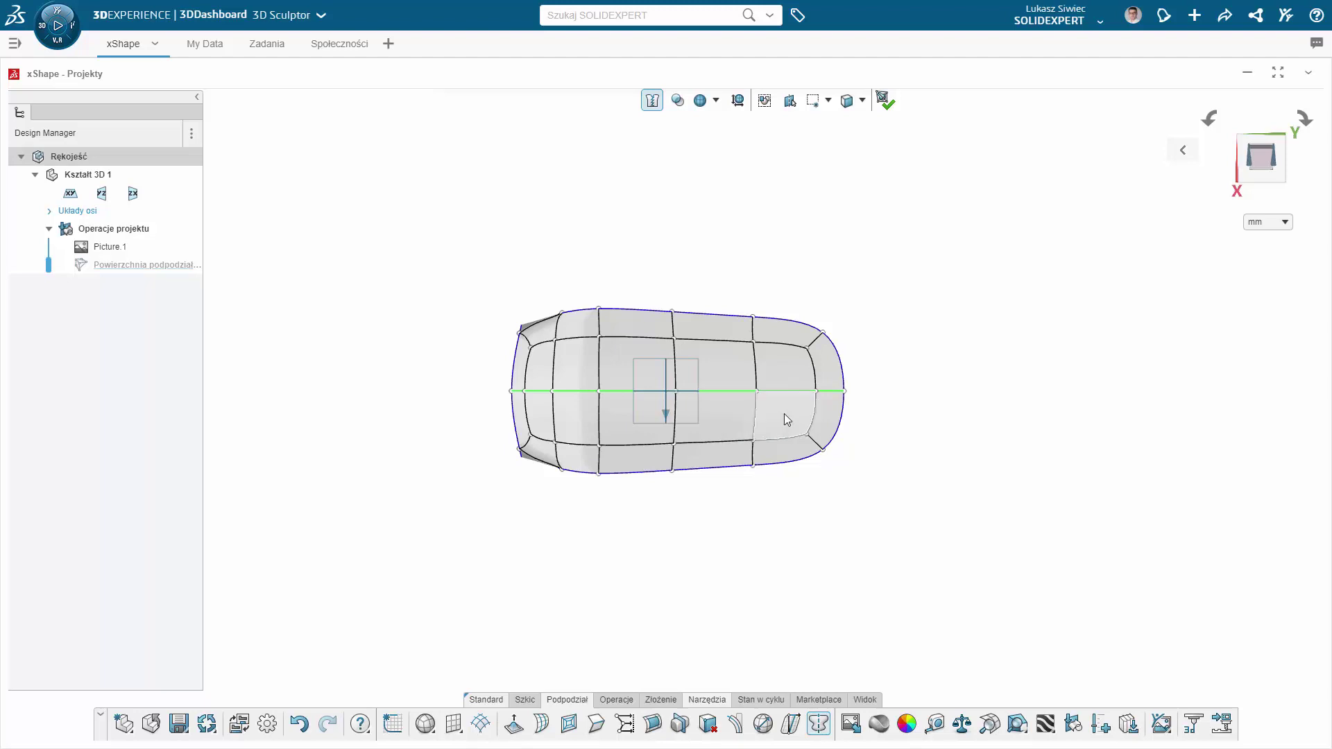
- Crease the edges around the handle's middle band of faces
mouse_move(692, 409)
left_mouse_down()
mouse_move(542, 366)
mouse_move(550, 360)
left_mouse_up()
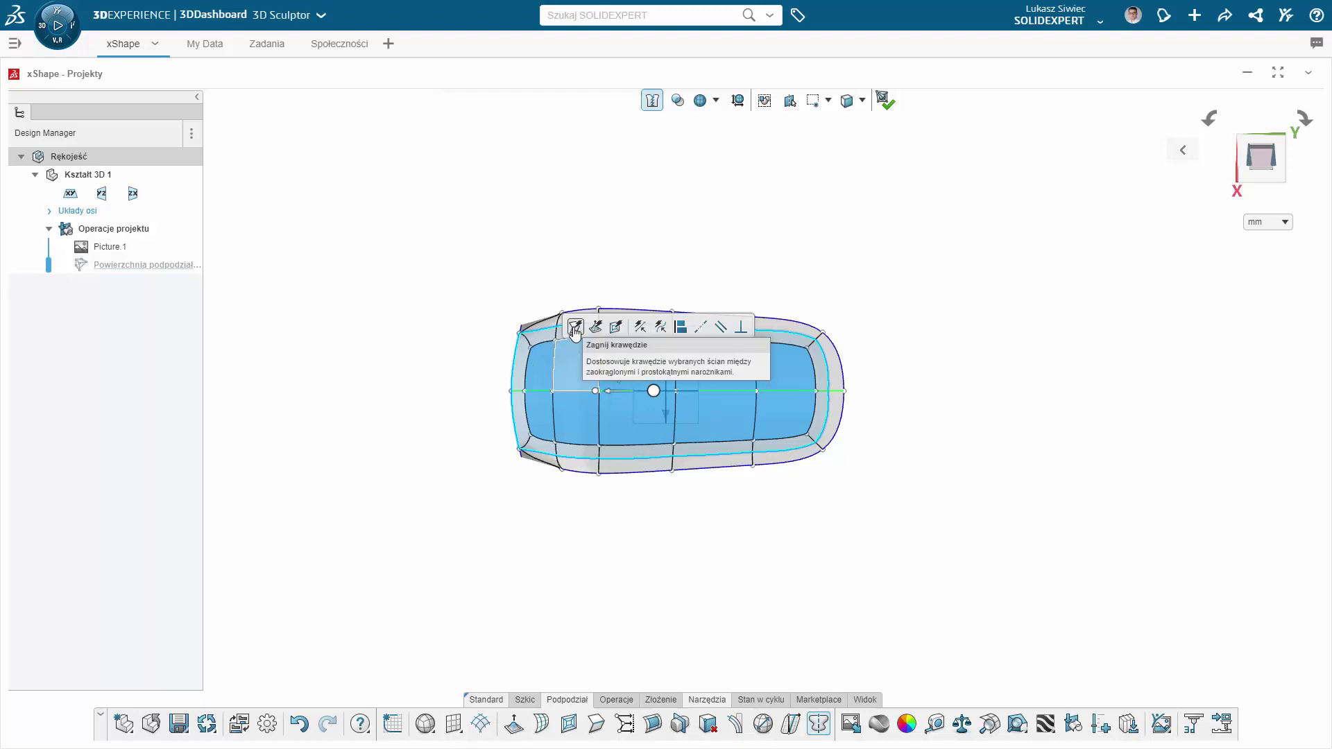
left_click(483, 439)
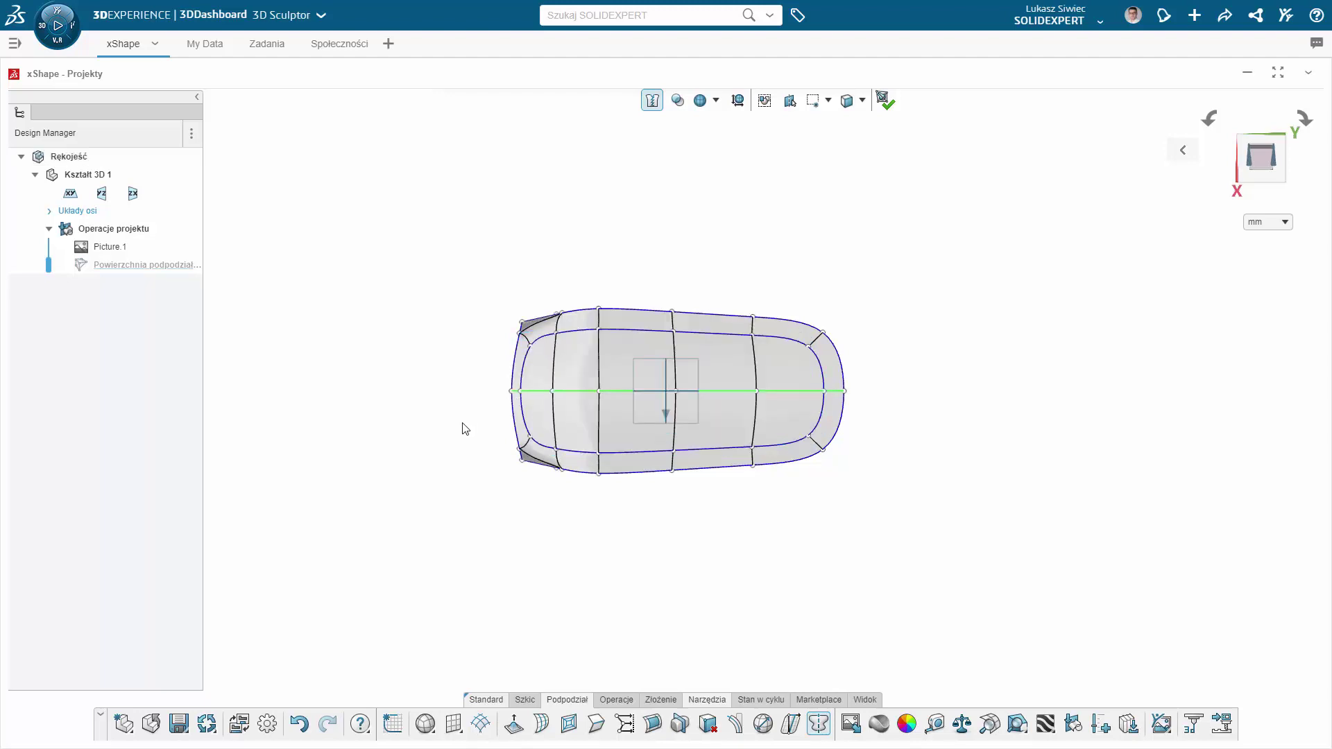
middle_click_drag(465, 428, 499, 344)
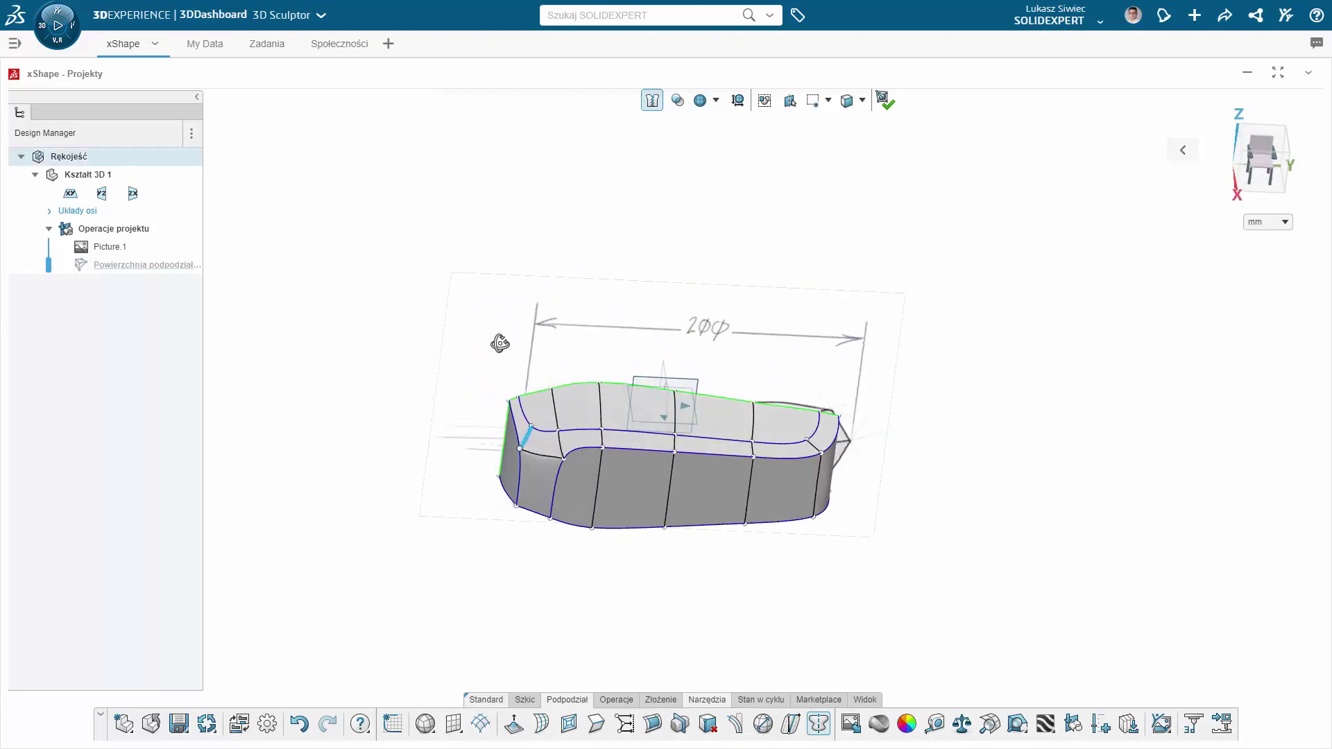
- Turn on Pokaż ramkę graniczną to display the handle's bounding dimensions
left_click(497, 344)
middle_click_drag(556, 339, 566, 311)
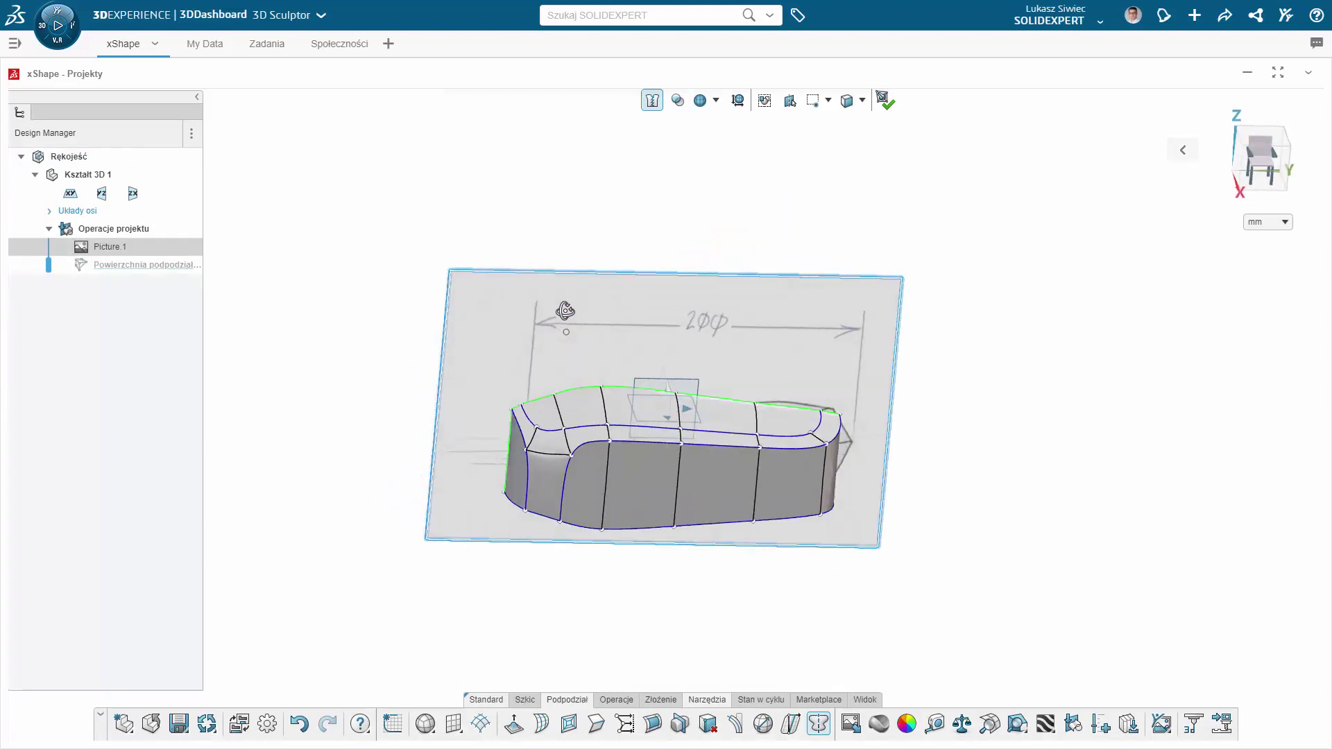
left_click(652, 262)
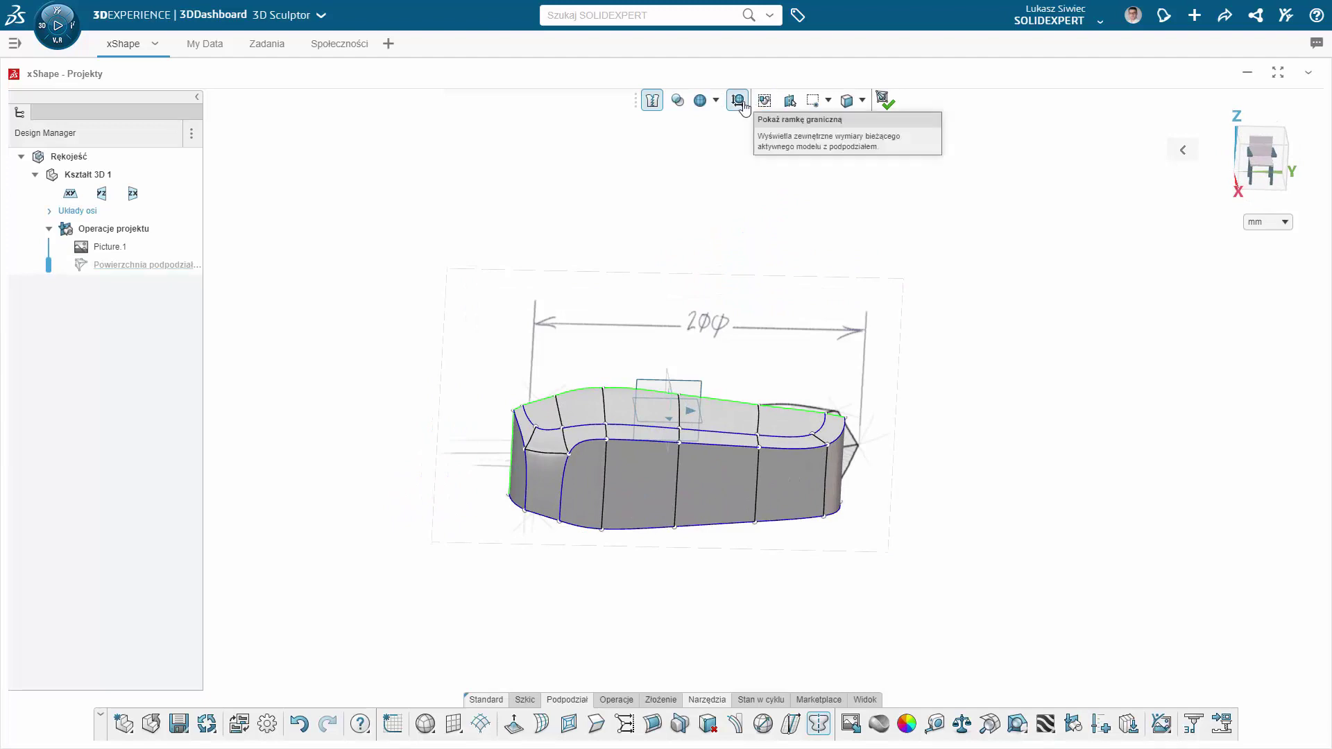
left_click(740, 103)
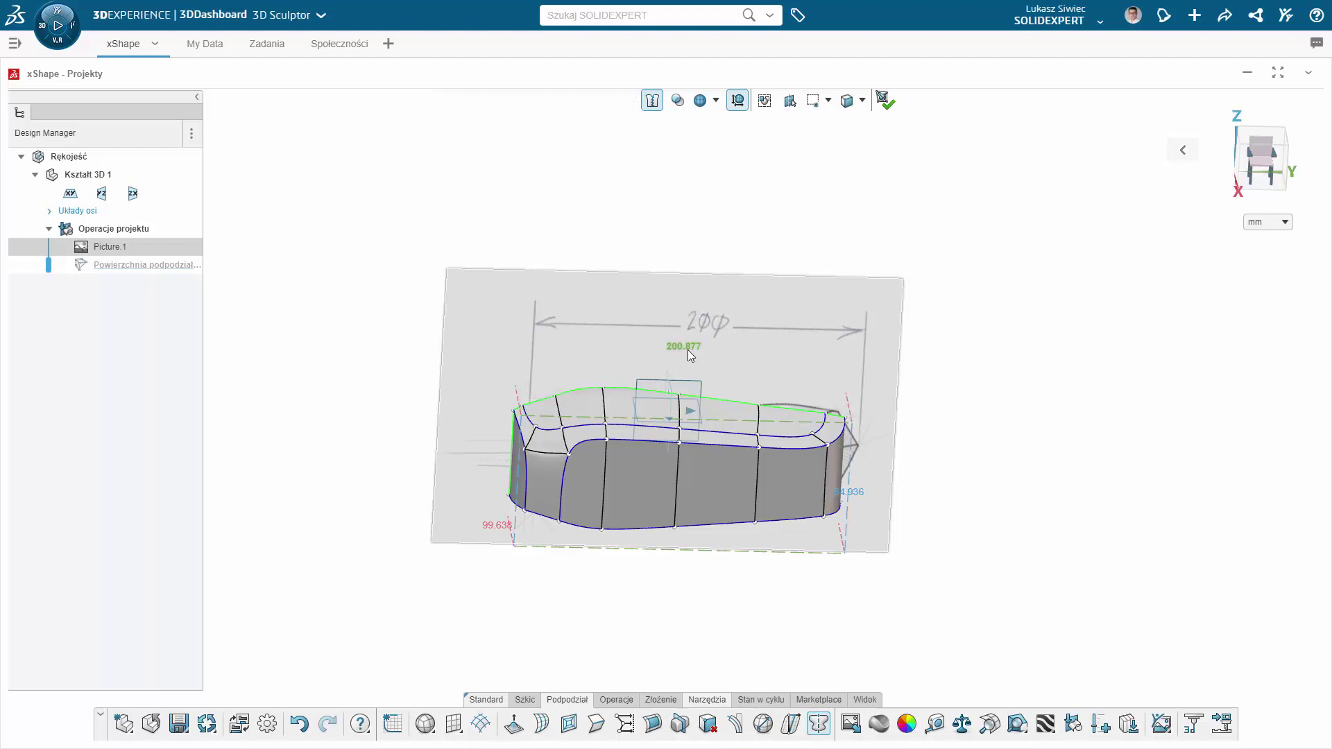
- Use Skaluj wg odległości non-uniformly to size the handle X 60, Y 200, Z 75 mm
left_click(691, 348)
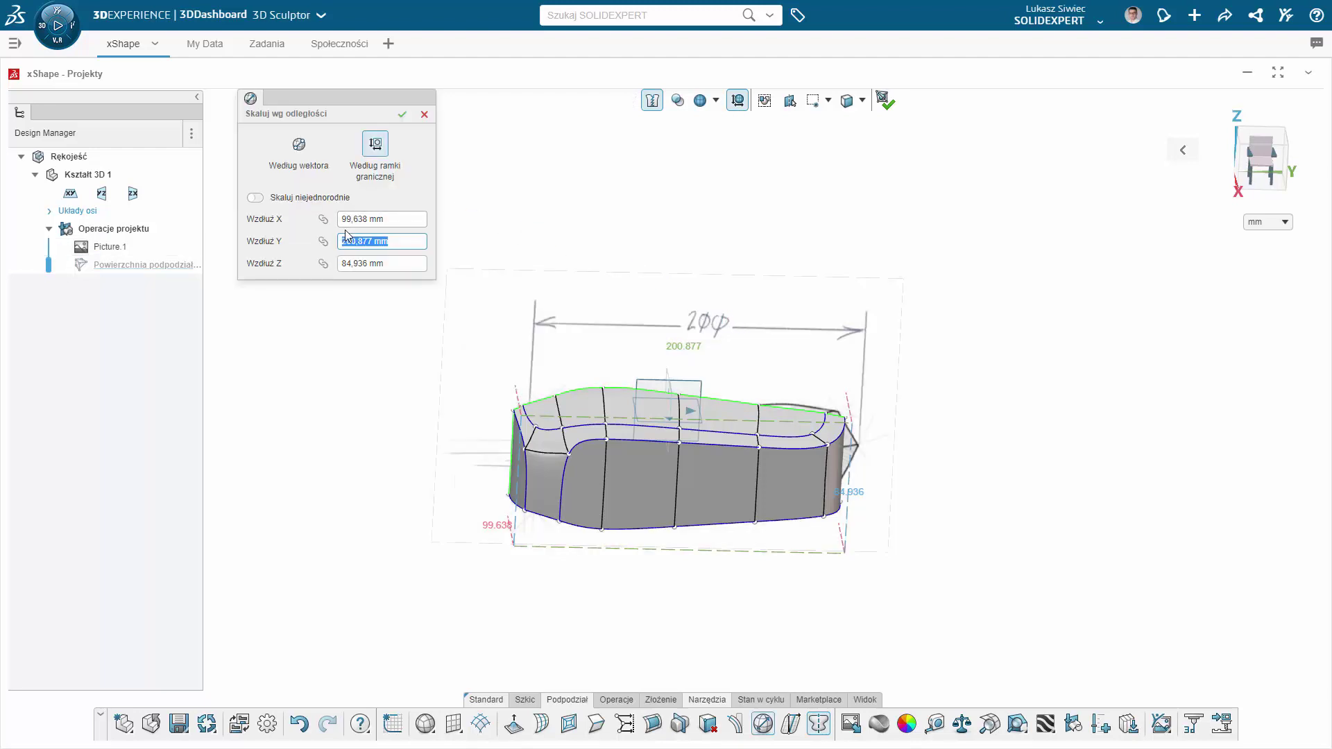
left_click(264, 201)
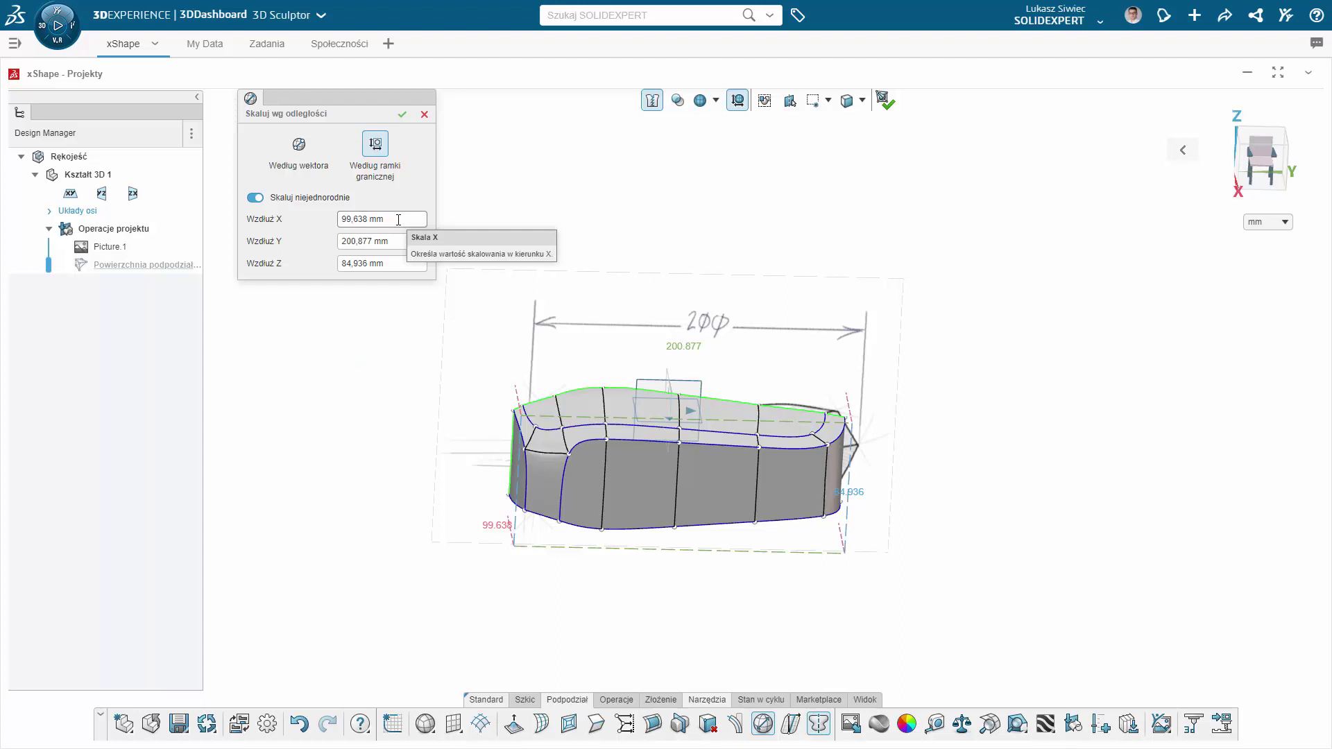
left_click_drag(398, 220, 345, 223)
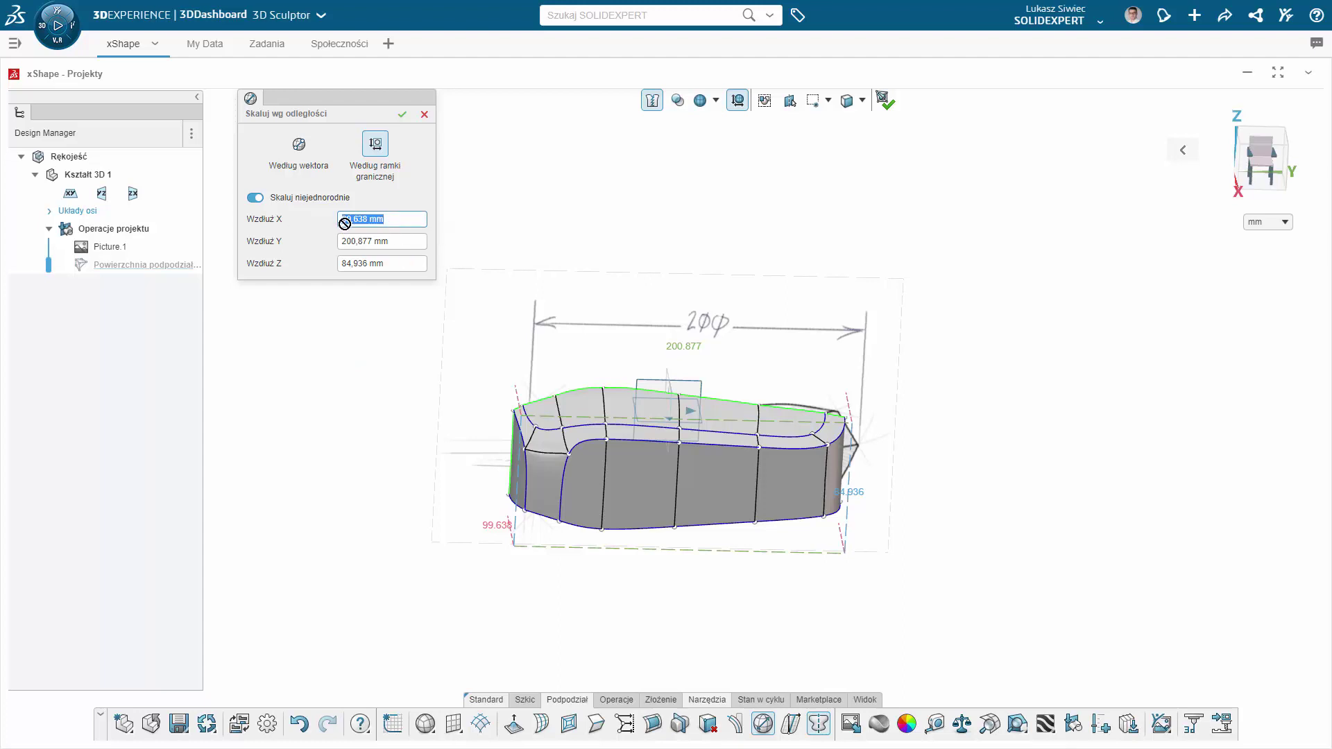
type("60")
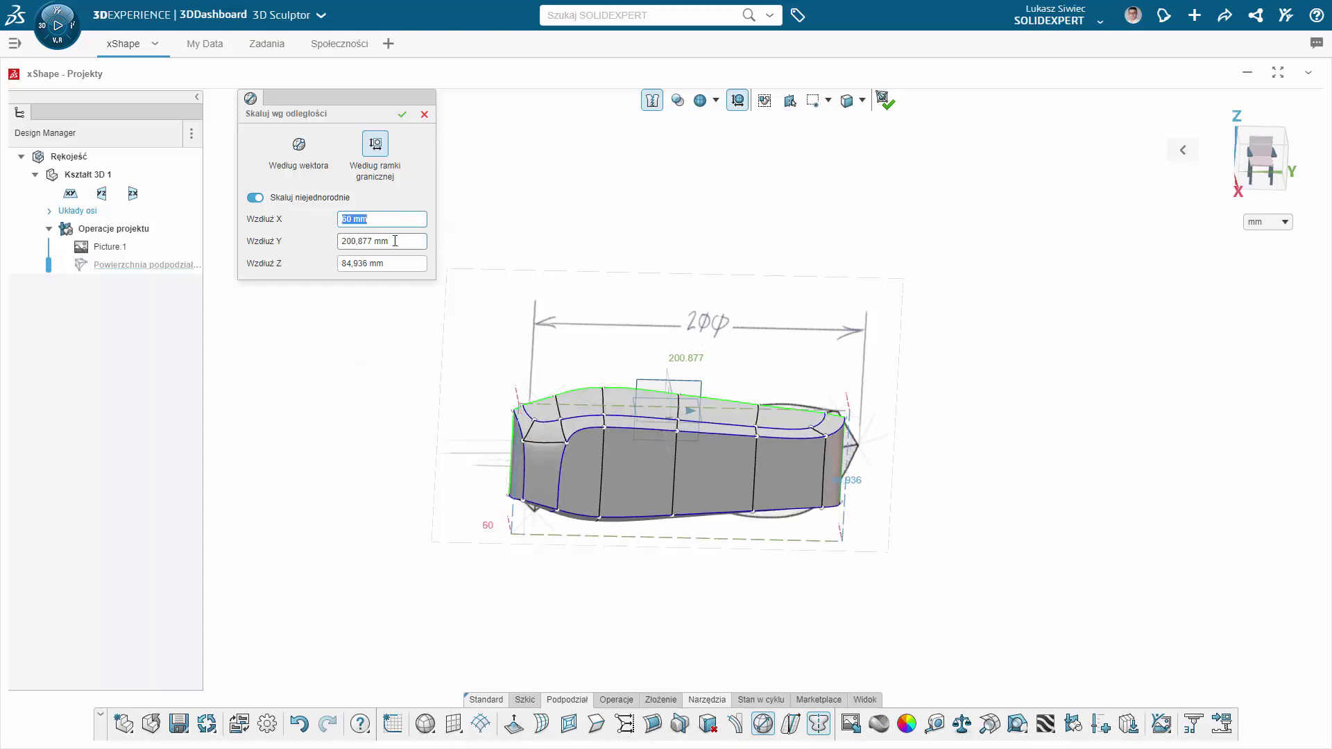
left_click_drag(384, 243, 314, 237)
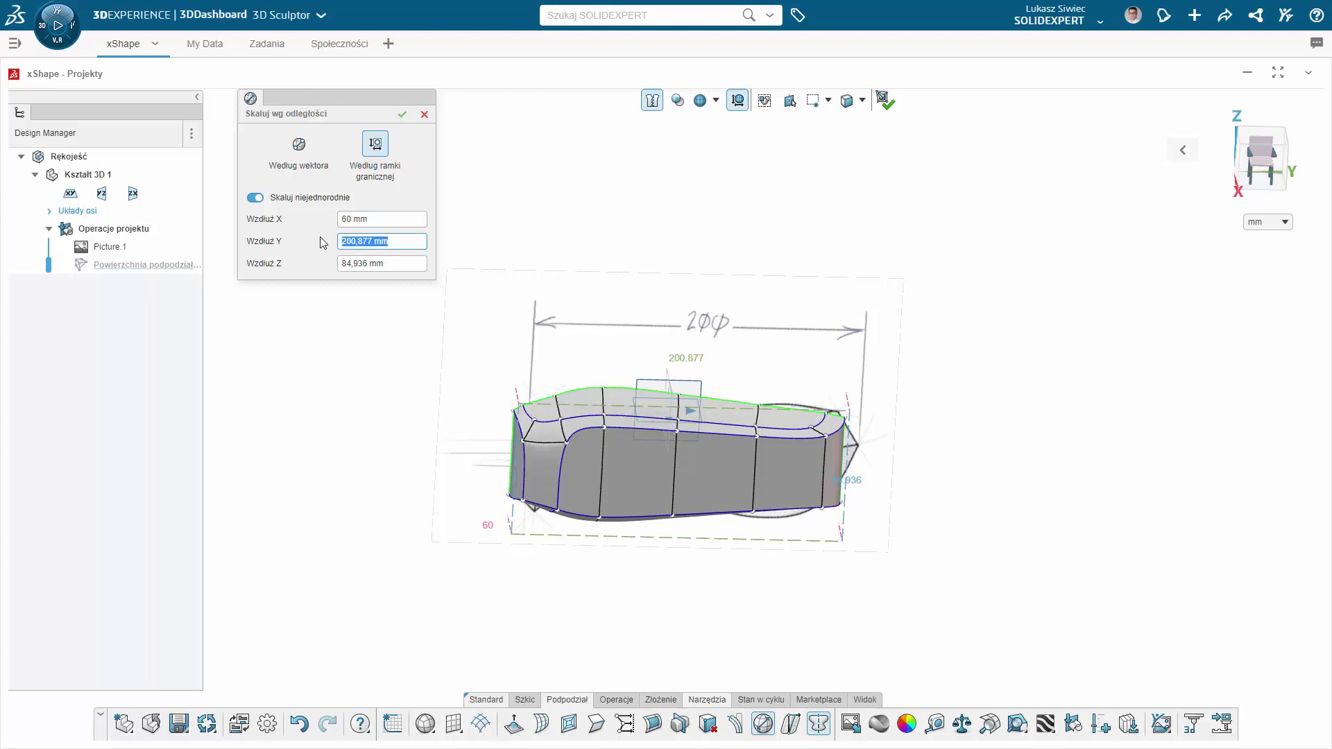
type("200")
key("Return")
left_click(370, 265)
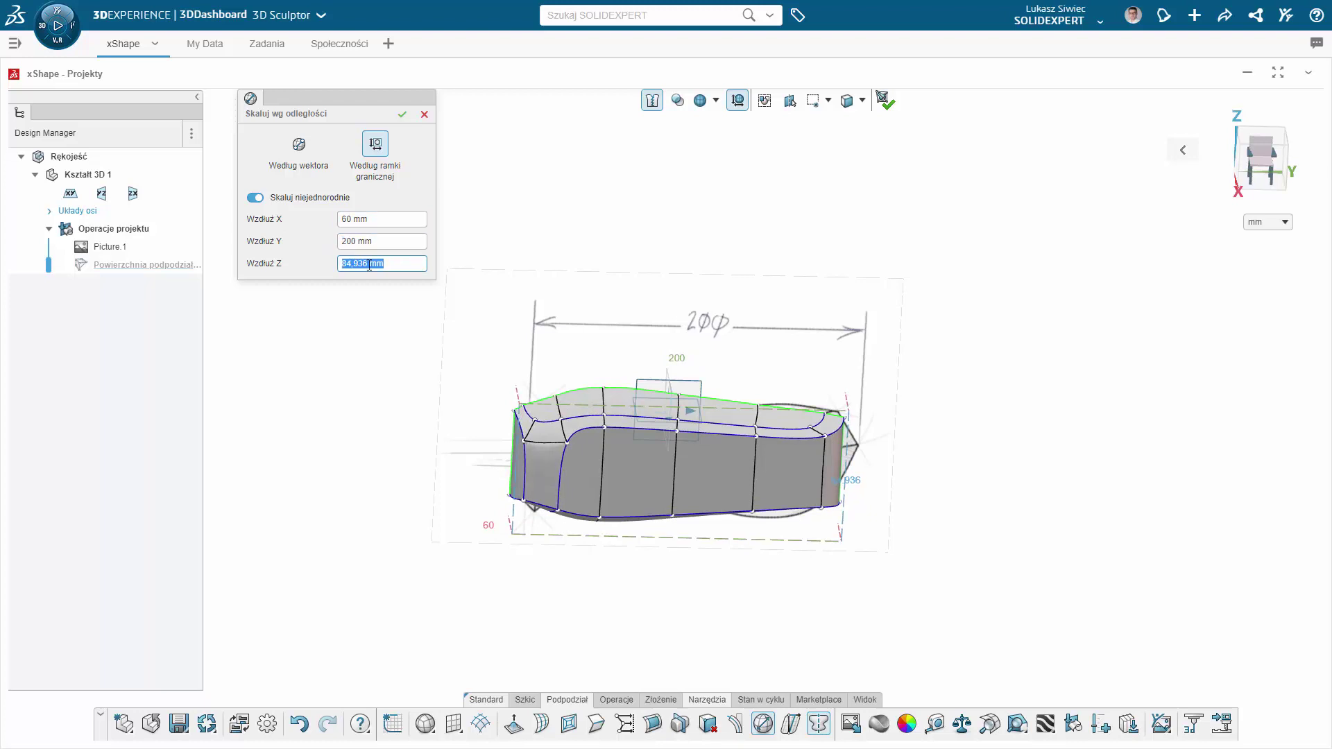
type("75")
left_click(403, 116)
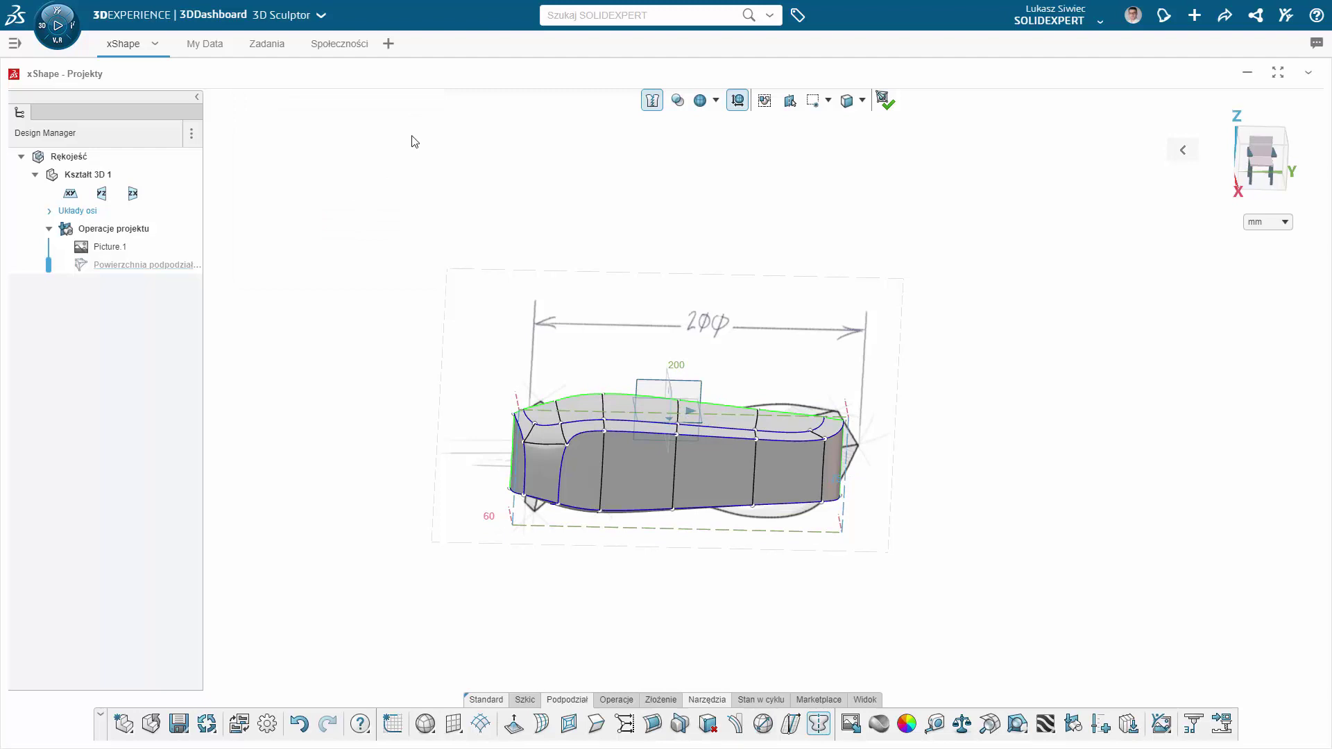
- Raise the handle's transparency with the toolbar slider
left_click(680, 106)
left_click_drag(687, 126, 698, 126)
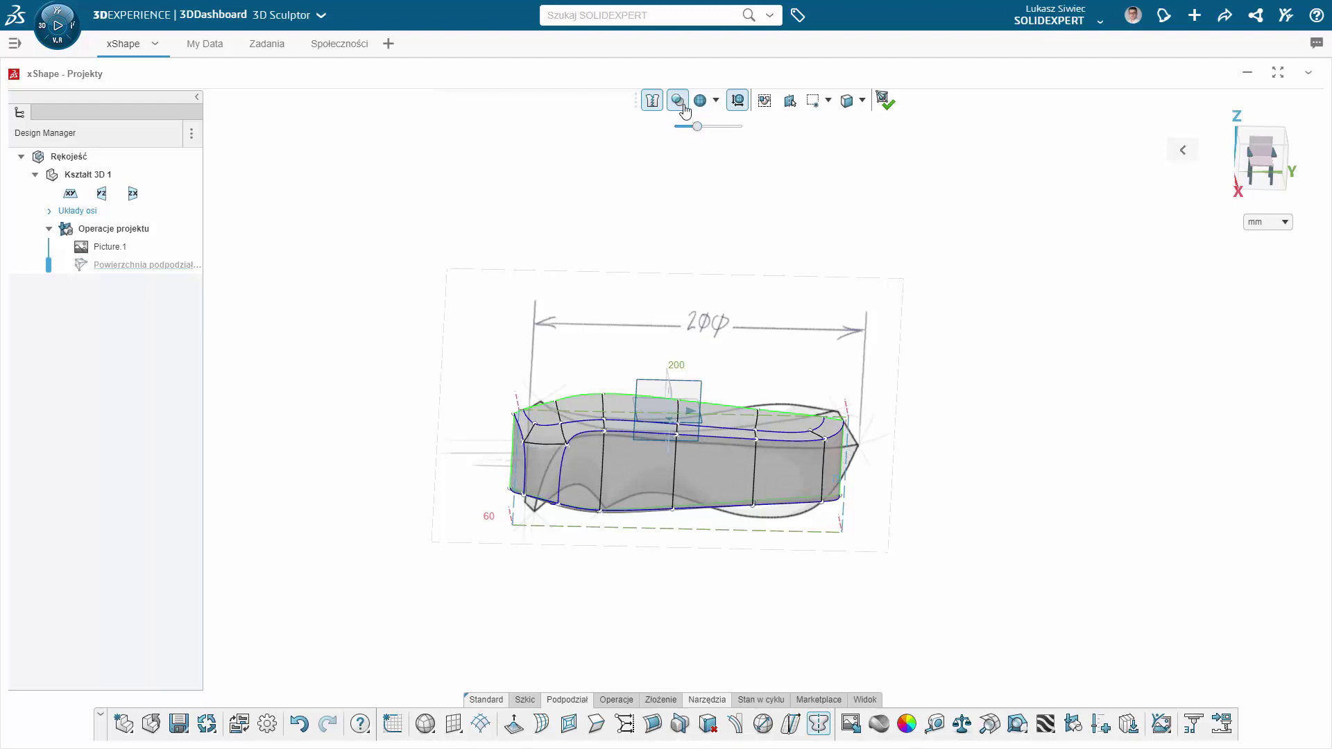
left_click(678, 102)
- From the side view, move the handle body onto the sketch and hide the bounding box
left_click(1264, 173)
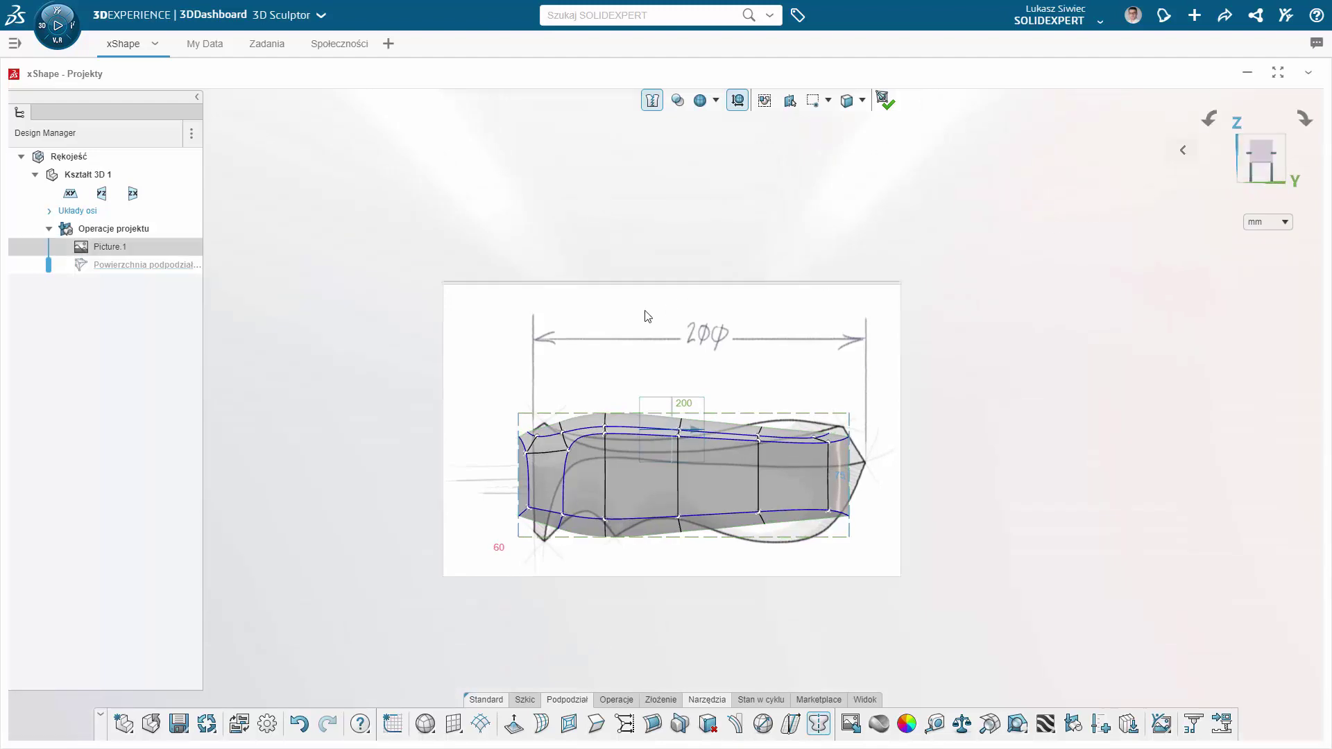
mouse_move(460, 335)
left_mouse_down()
mouse_move(580, 446)
mouse_move(880, 569)
mouse_move(867, 557)
left_mouse_up()
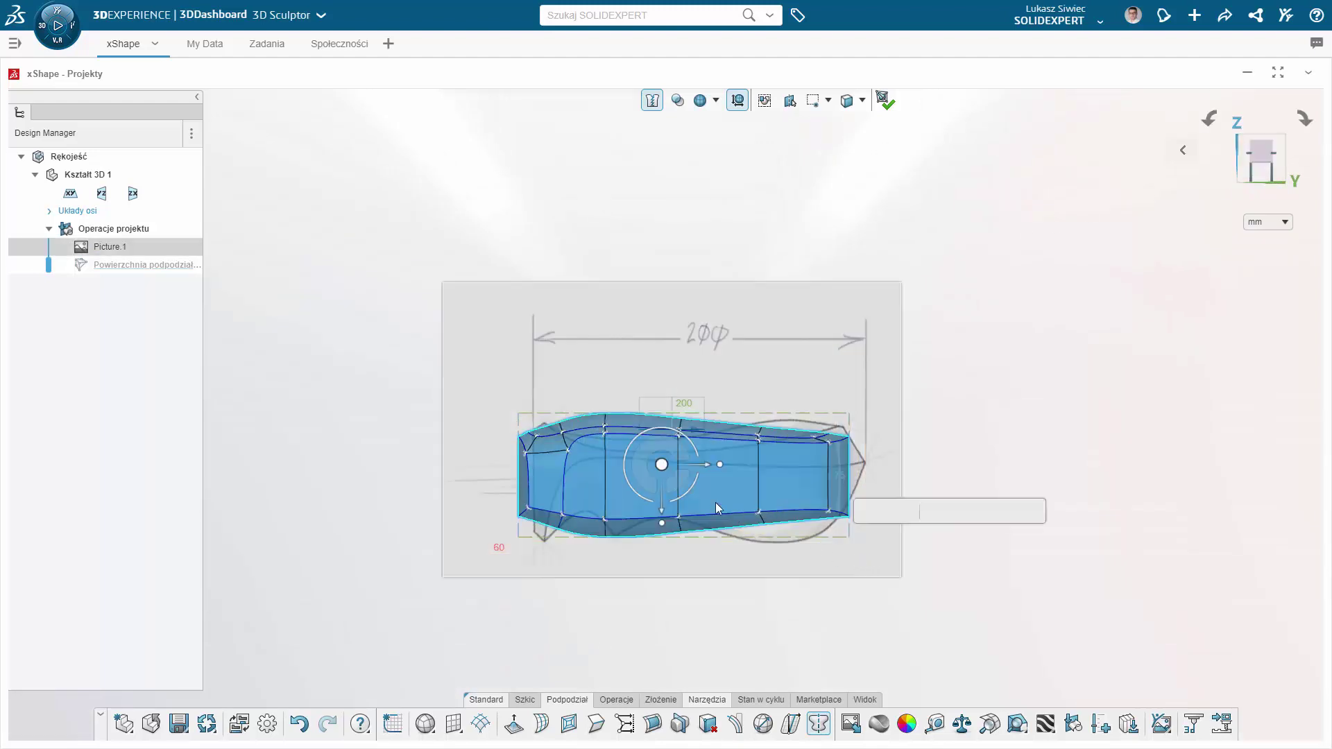
left_click_drag(678, 484, 701, 492)
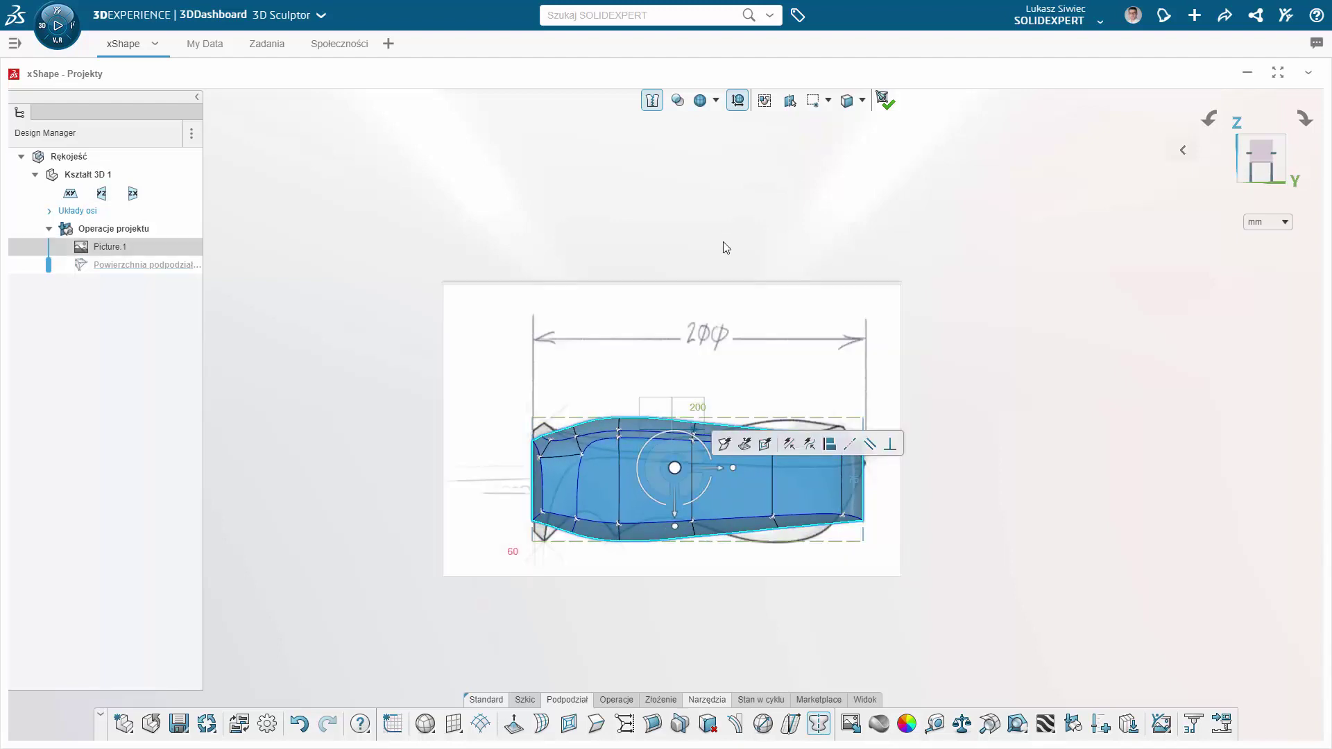
left_click(1063, 285)
left_click(737, 102)
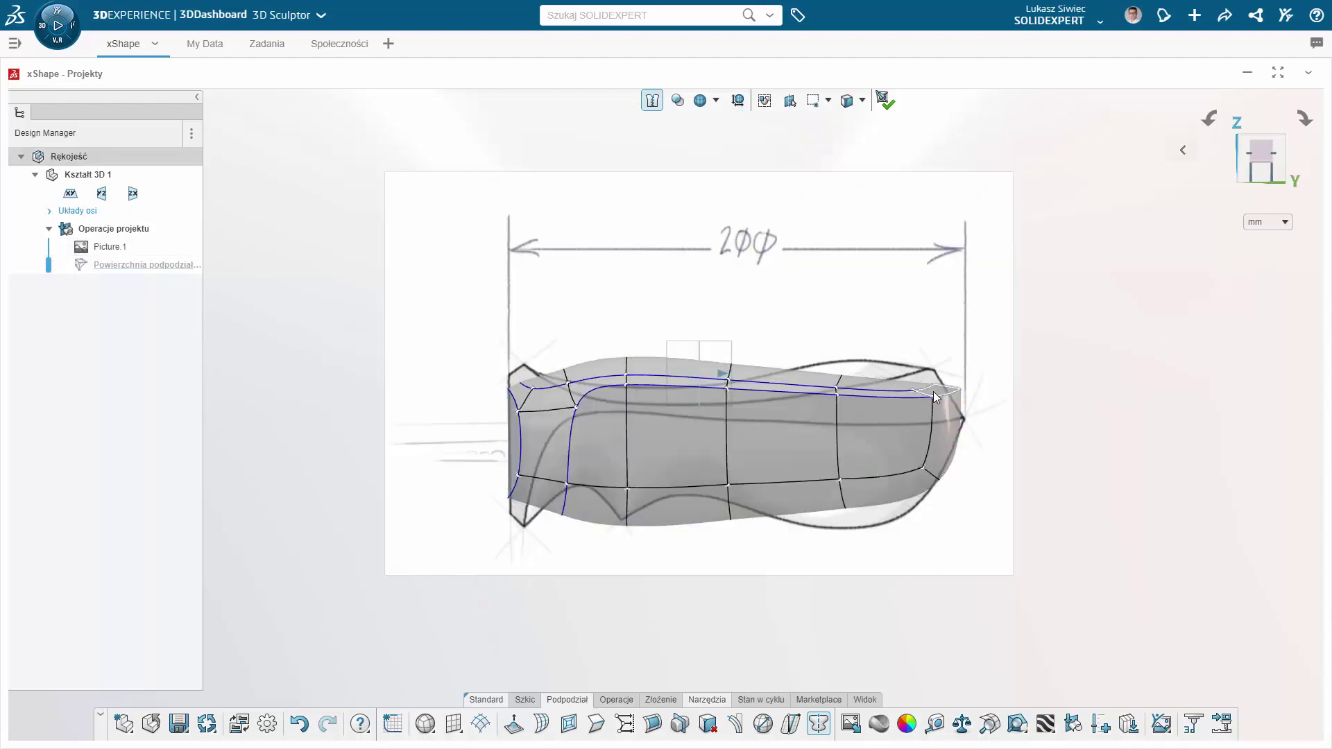
- Lower the handle's top edge chain to follow the sketch outline
left_click(934, 393)
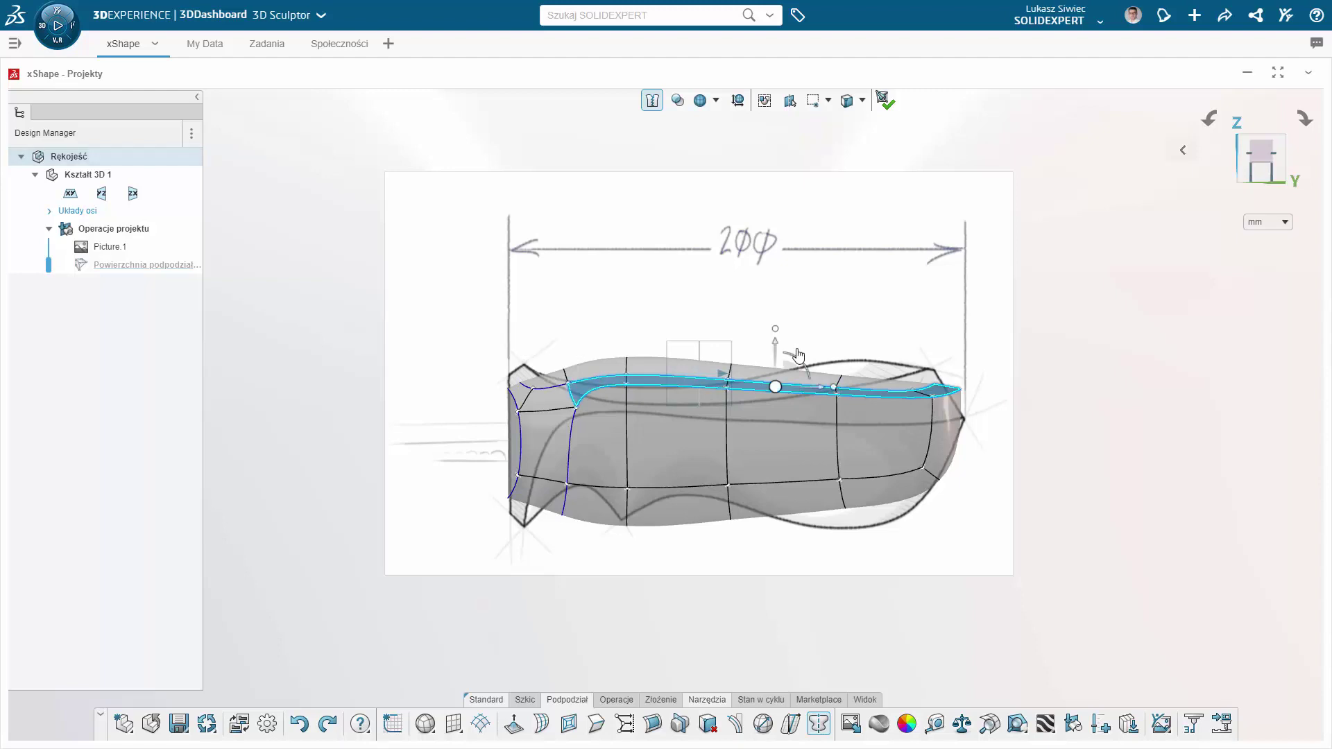
left_click_drag(798, 356, 798, 385)
left_click(886, 364)
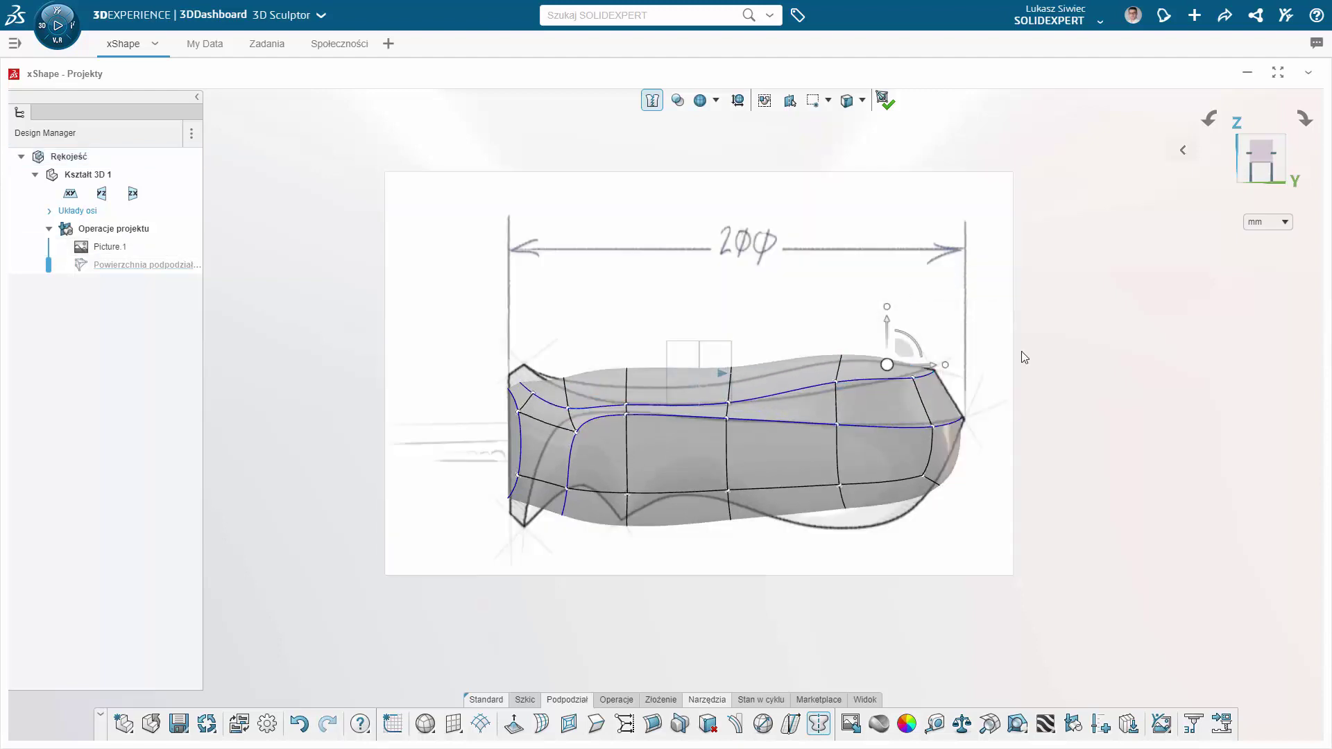
left_click(517, 375)
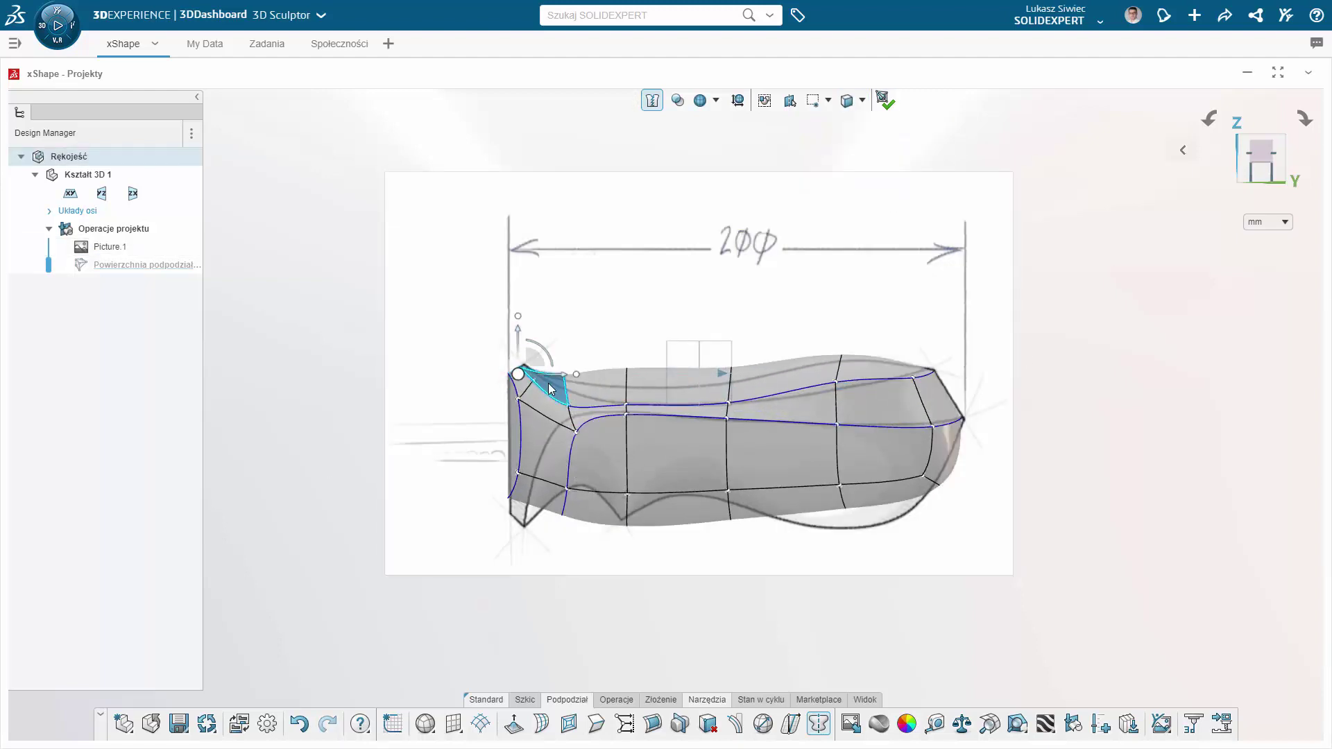
left_click(597, 387)
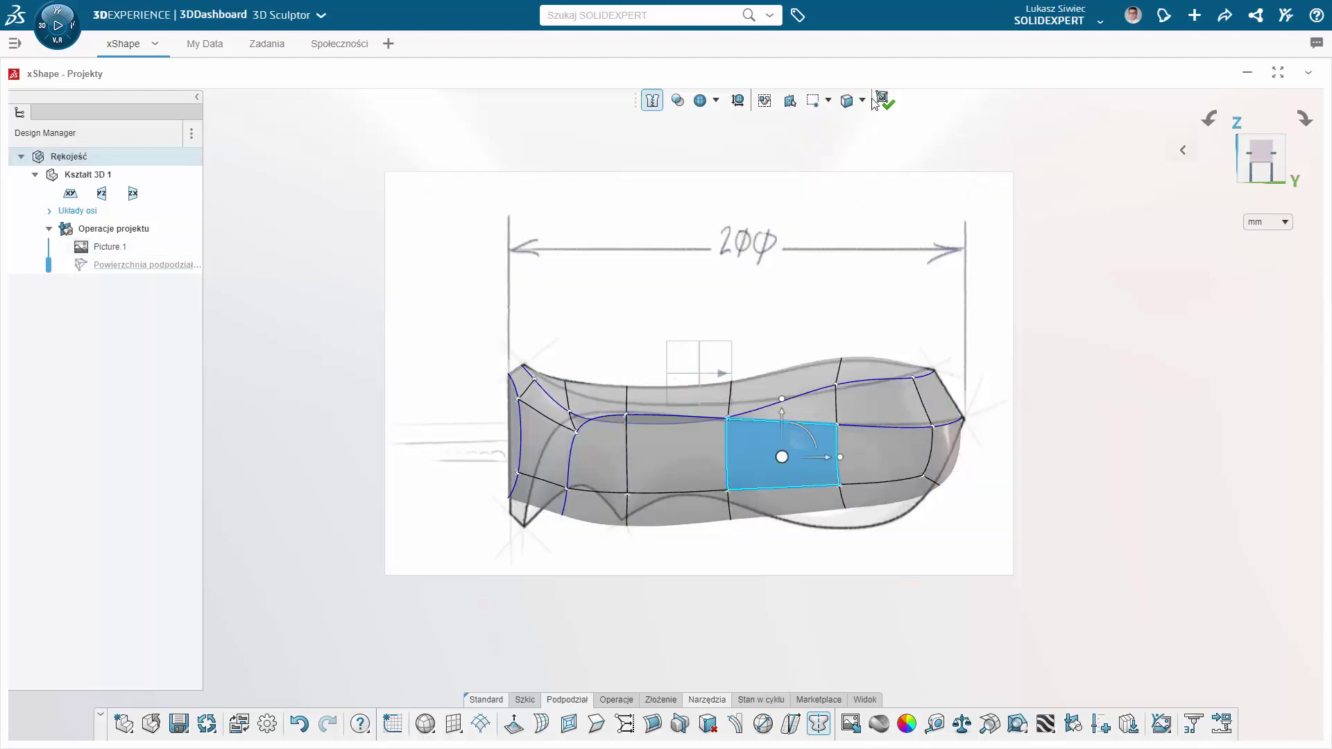
left_click(836, 385)
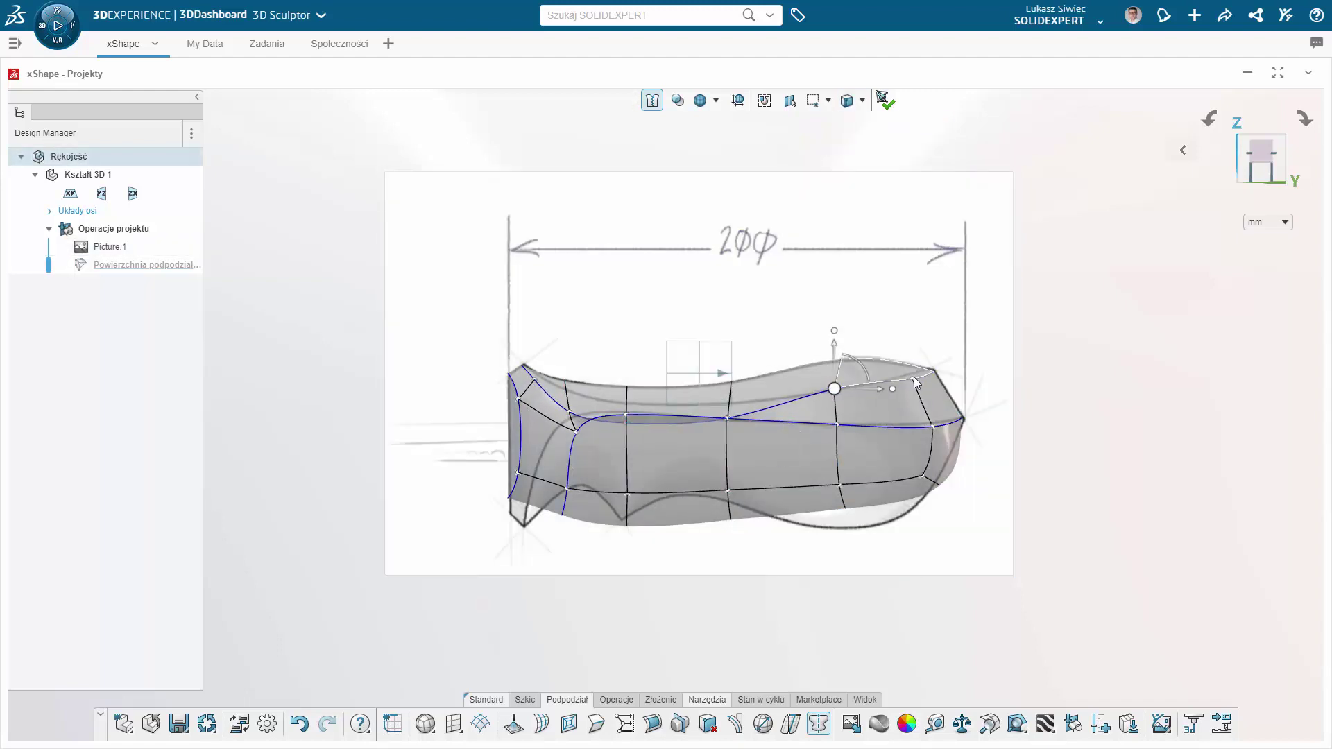
- Move the middle, left-end and top-right cage points and edges onto the sketch outline
scroll(902, 382, "up", 3)
left_click_drag(634, 448, 636, 421)
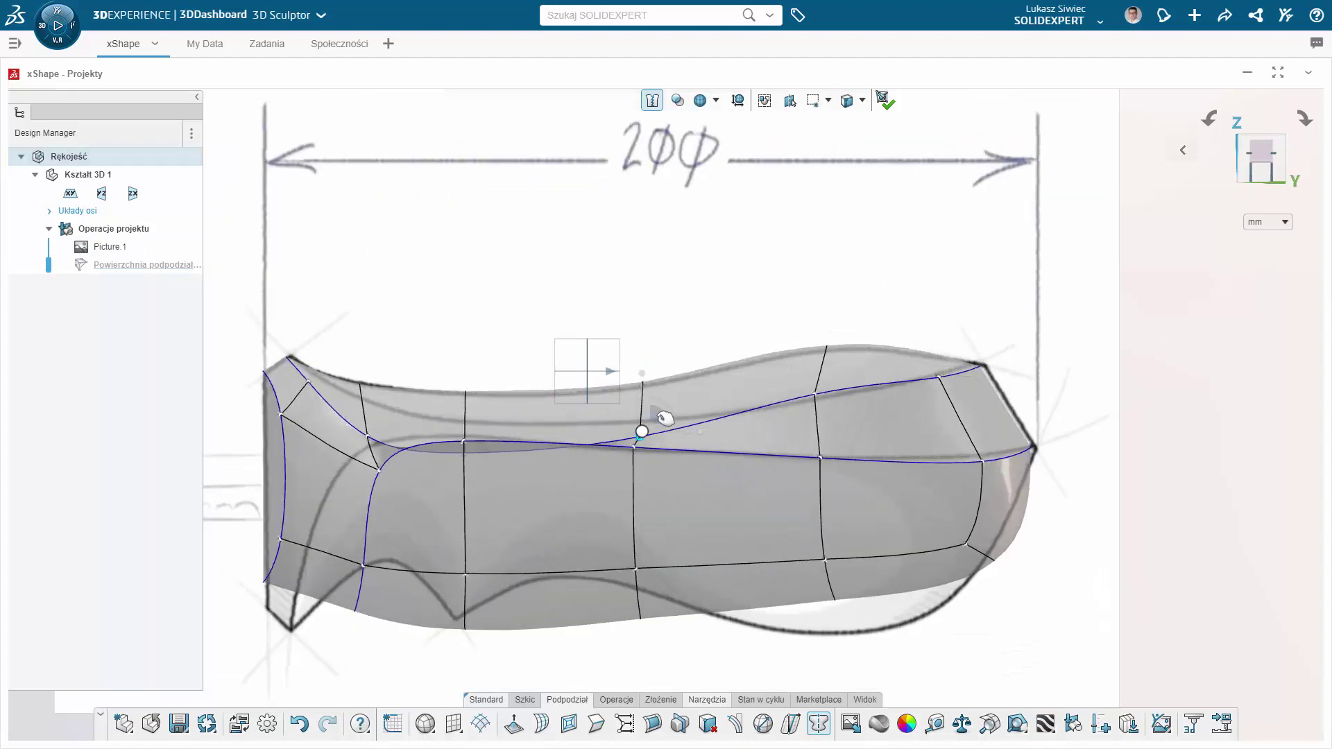
left_click(464, 448)
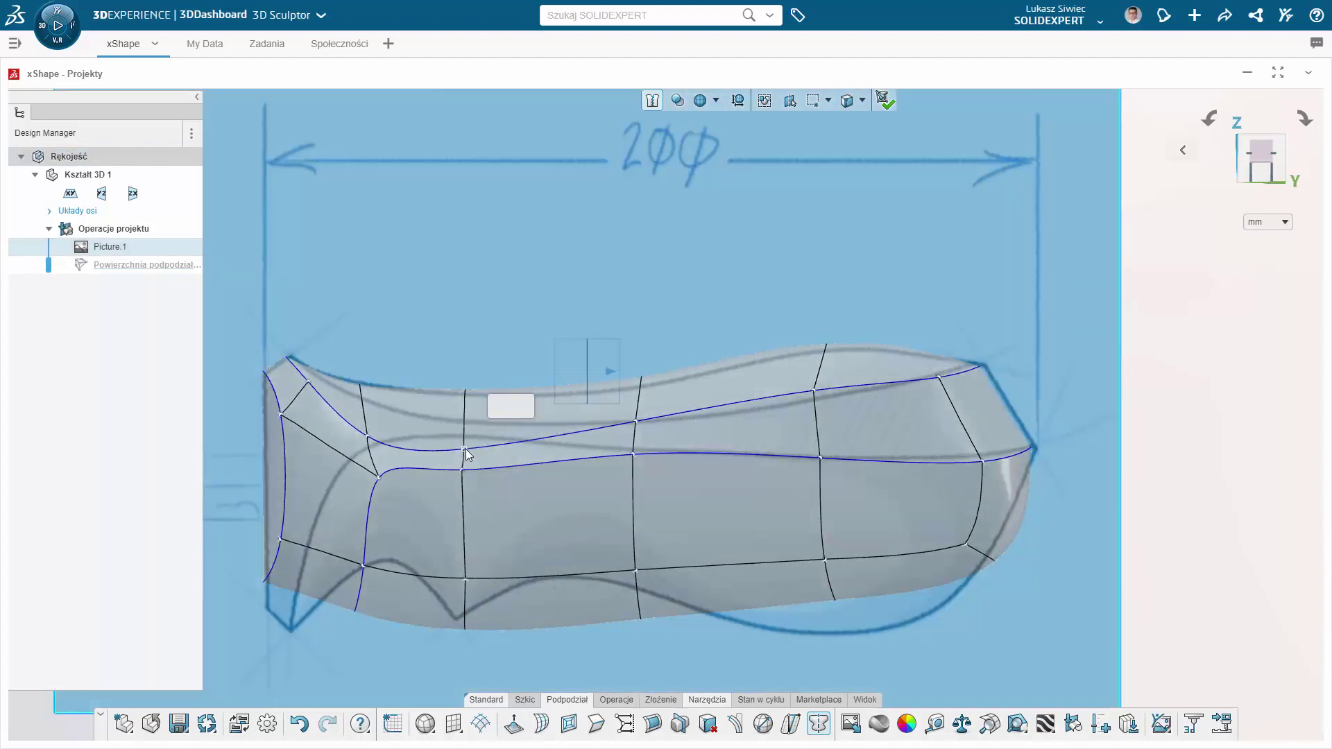
left_click_drag(466, 455, 467, 419)
left_click(380, 419)
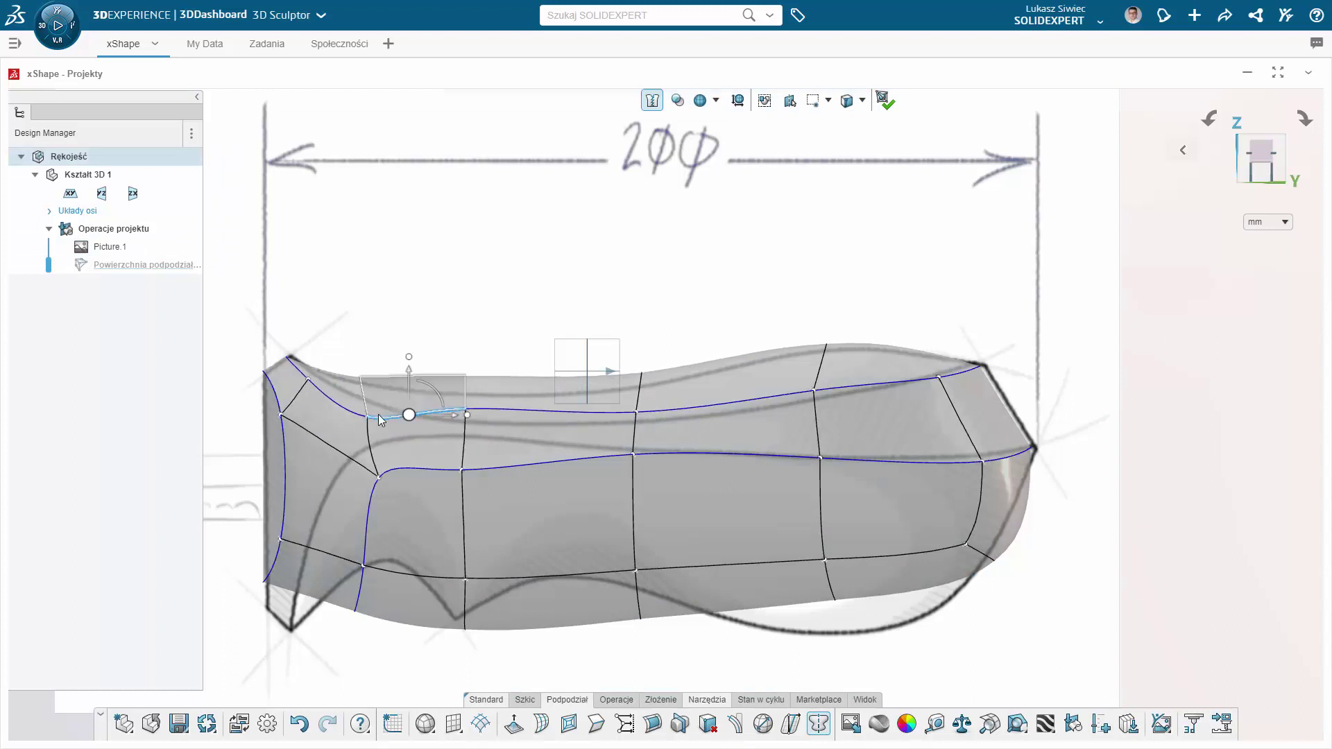
left_click_drag(380, 420, 375, 389)
left_click(472, 421)
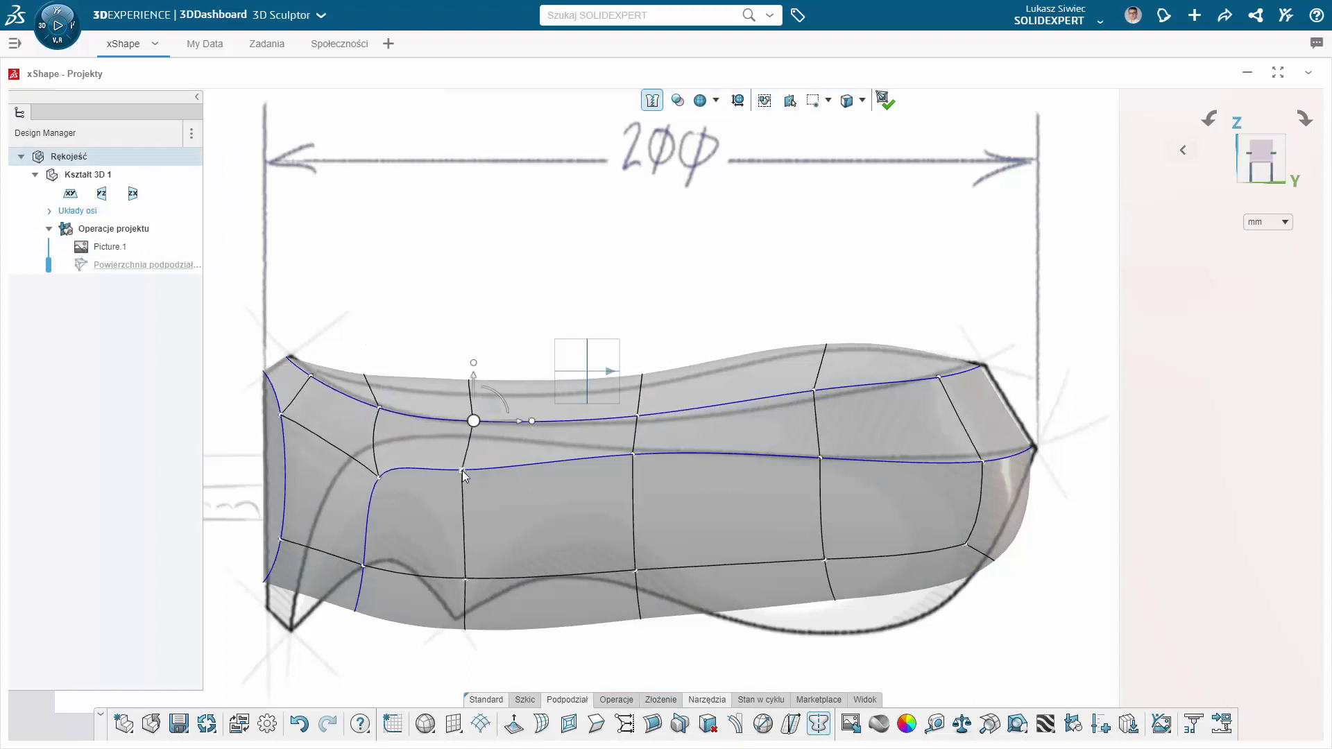
left_click_drag(464, 475, 458, 435)
left_click_drag(380, 478, 351, 461)
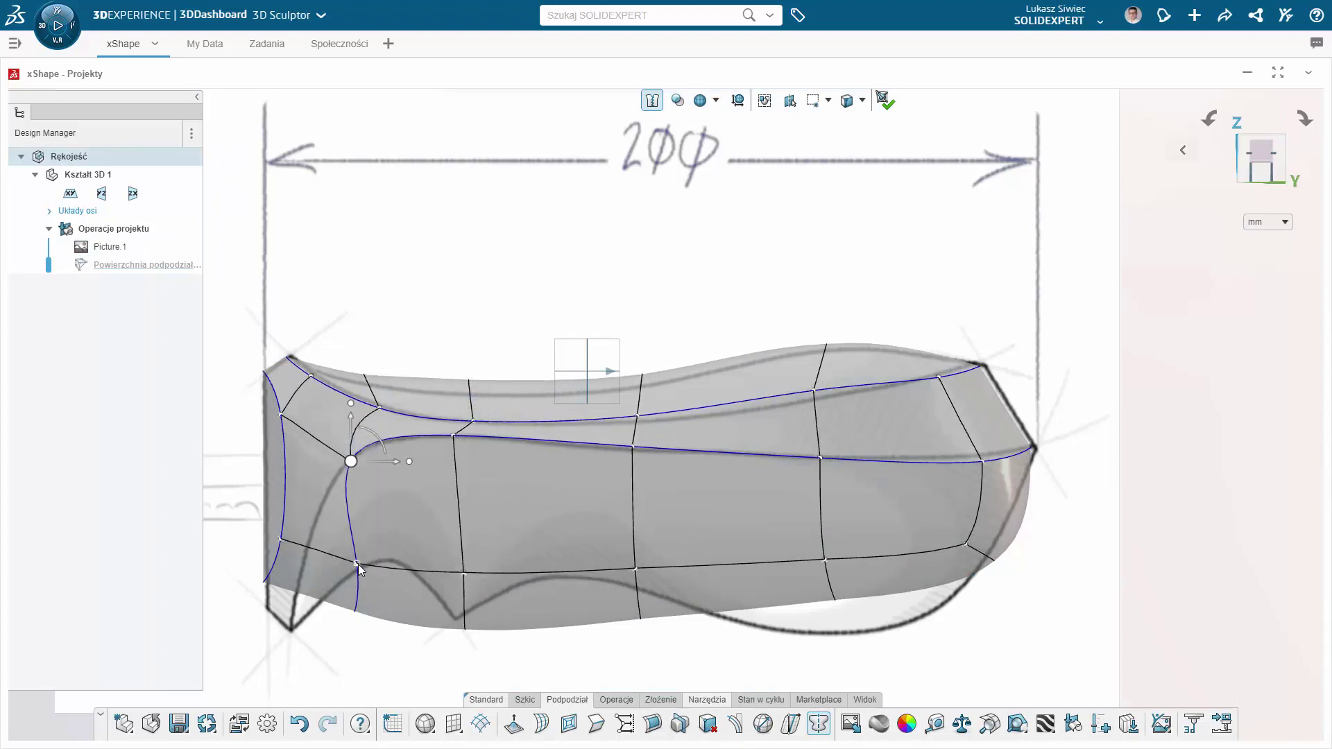
left_click_drag(358, 564, 321, 565)
left_click(980, 458)
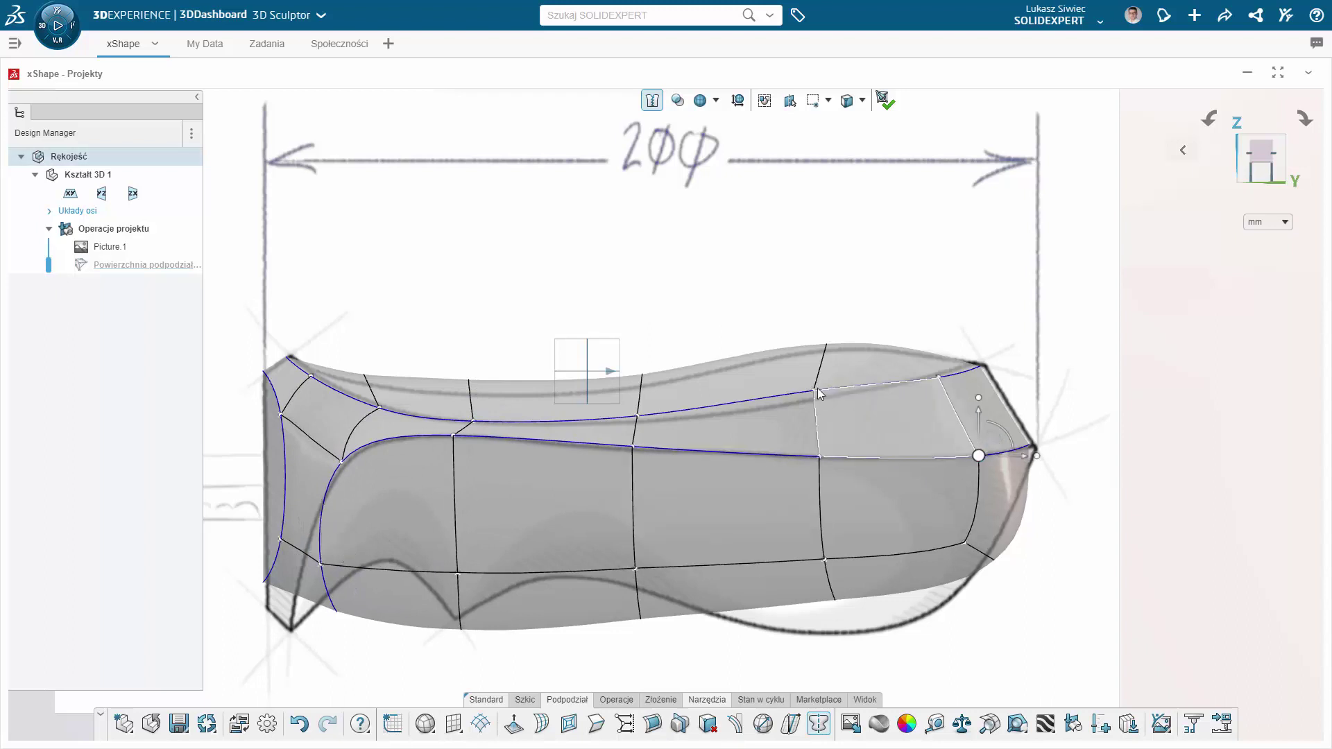
left_click_drag(820, 393, 818, 401)
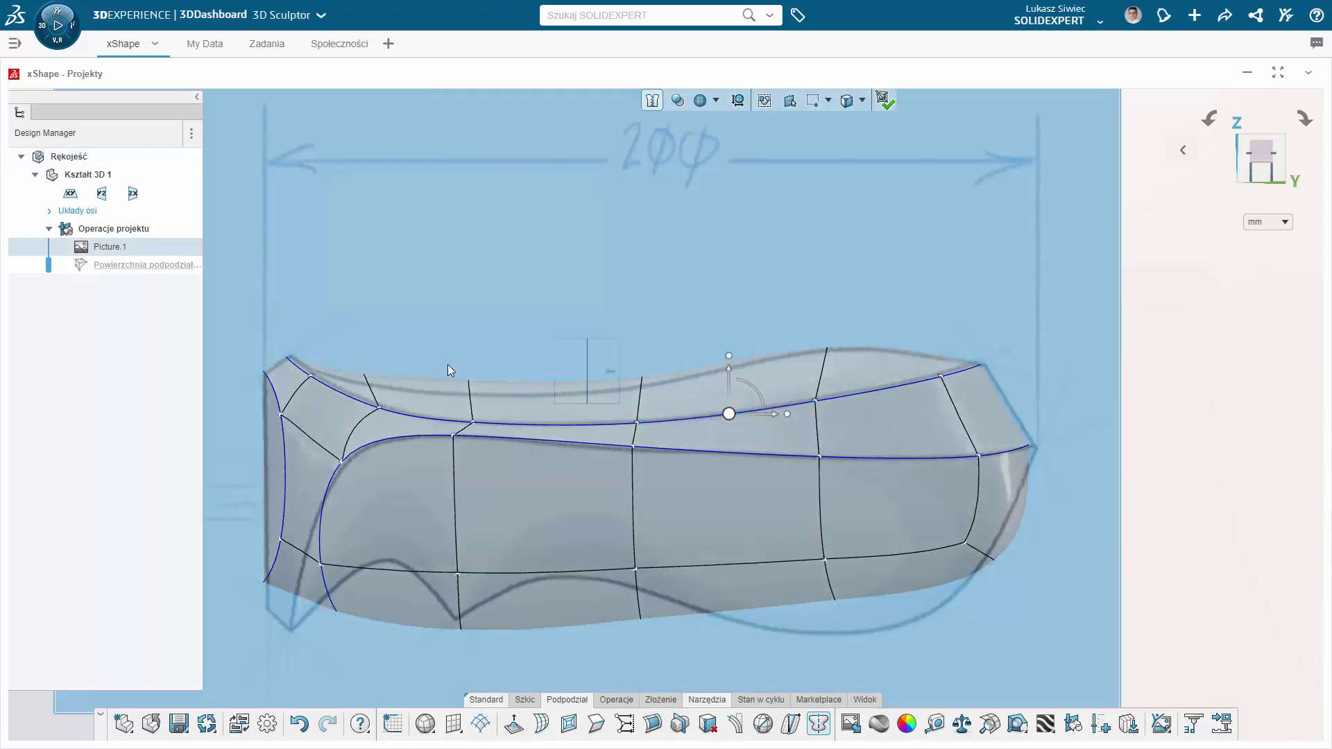
- Check points along the top edge and delete the upper-left face
left_click(470, 393)
left_click(826, 348)
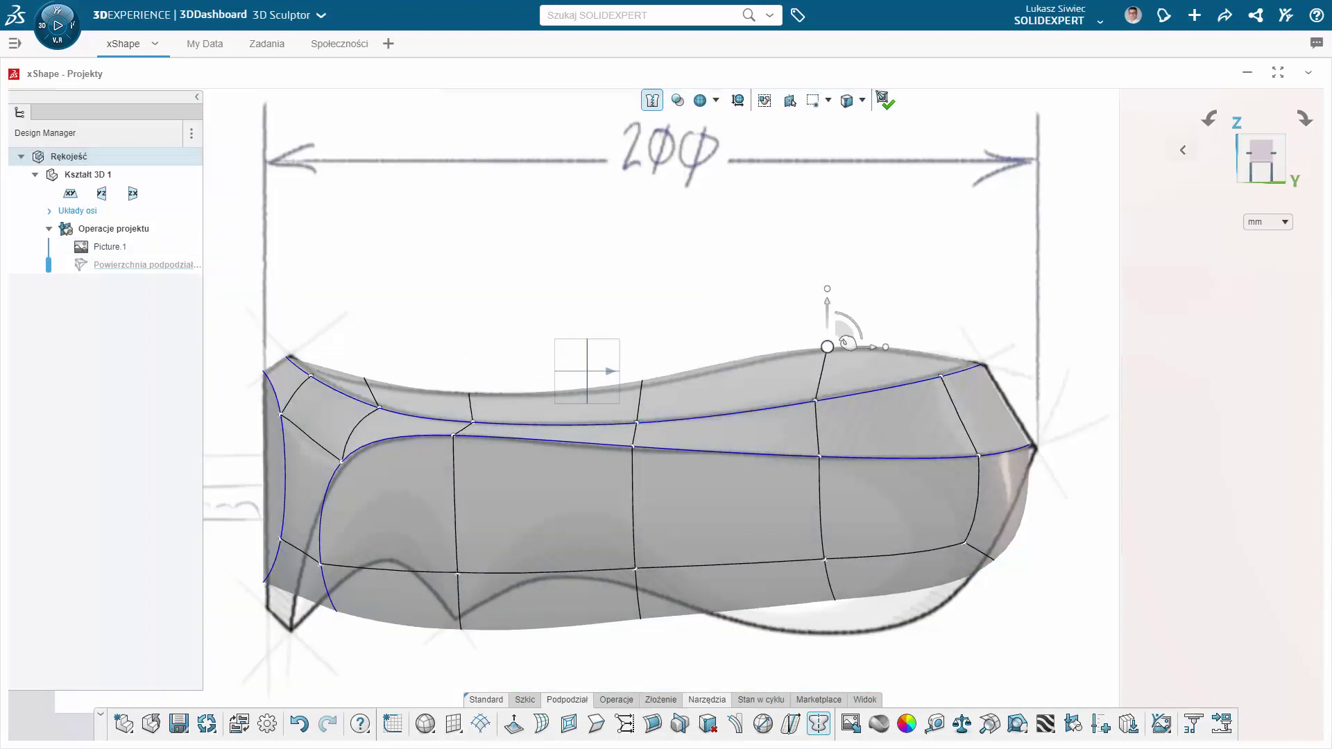
left_click(641, 381)
left_click(381, 407)
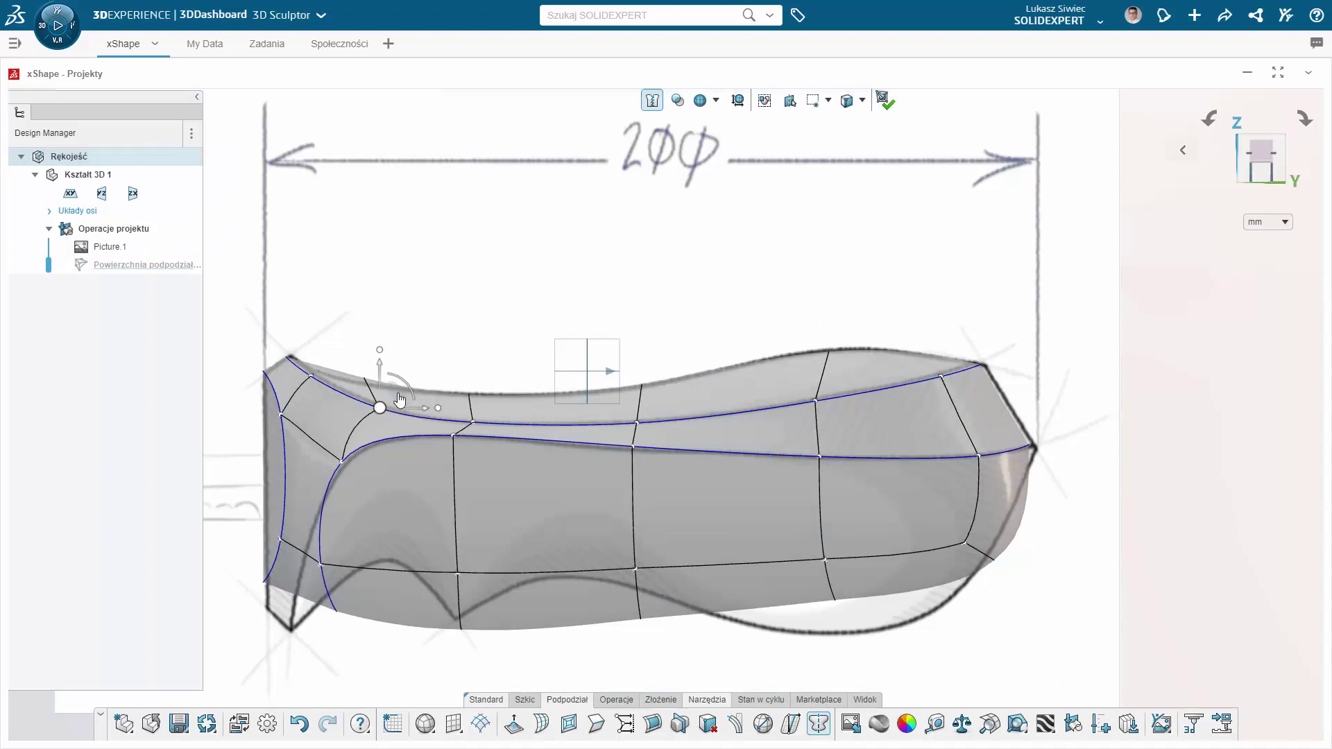
left_click(291, 355)
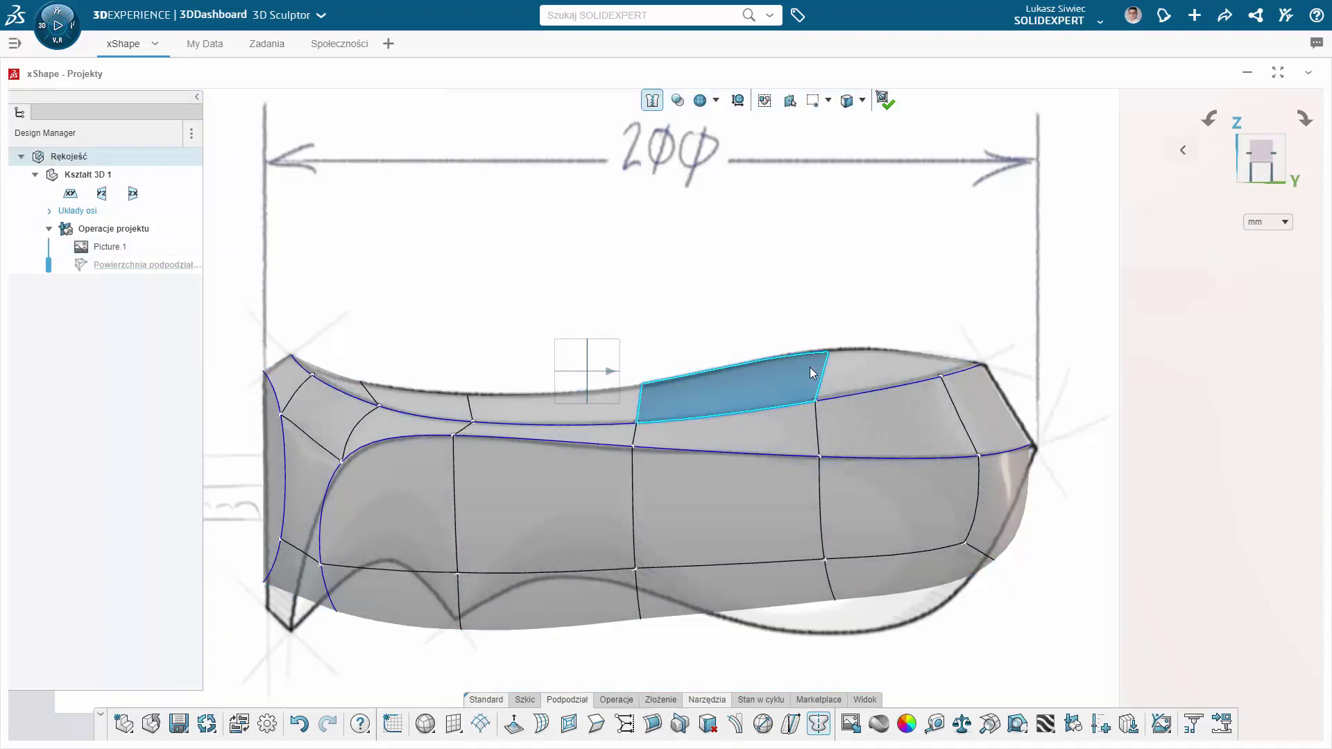
left_click(777, 378)
left_click(409, 426)
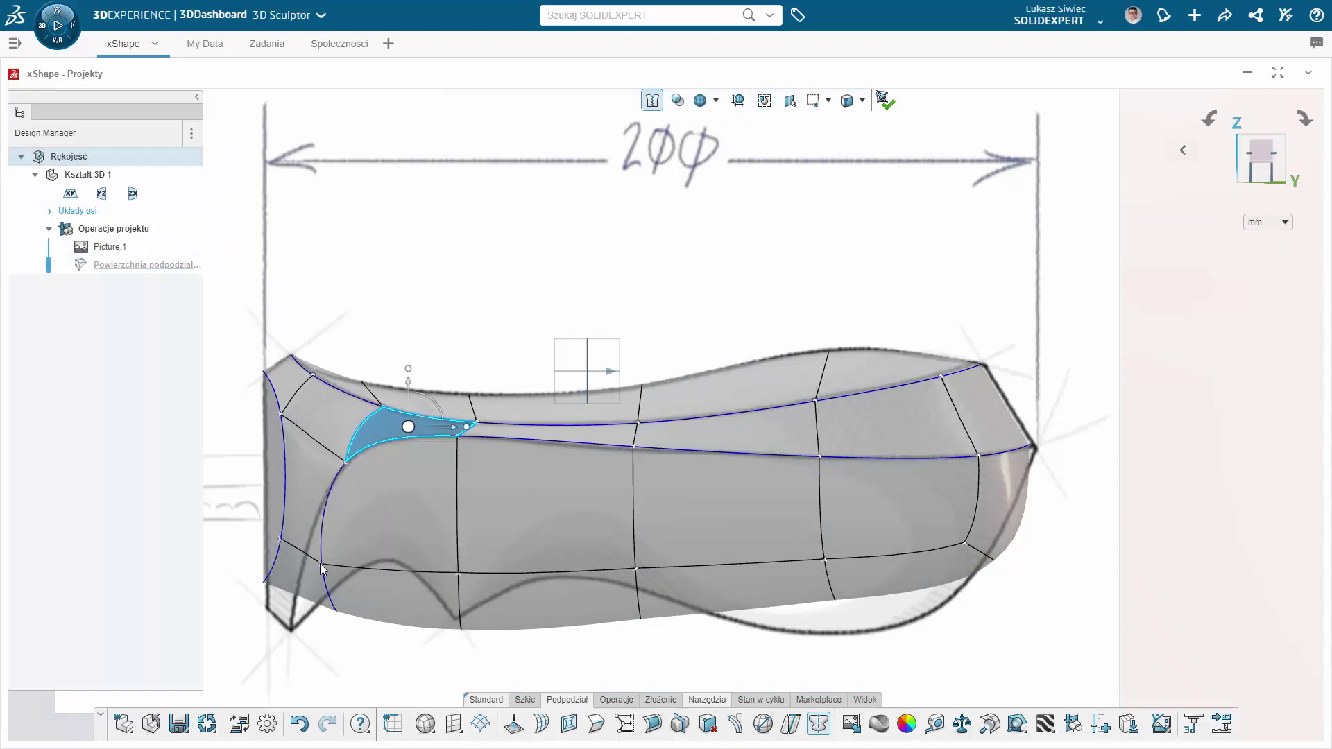
key("Delete")
- Delete the lower-right corner point and the bottom-right face
left_click(290, 628)
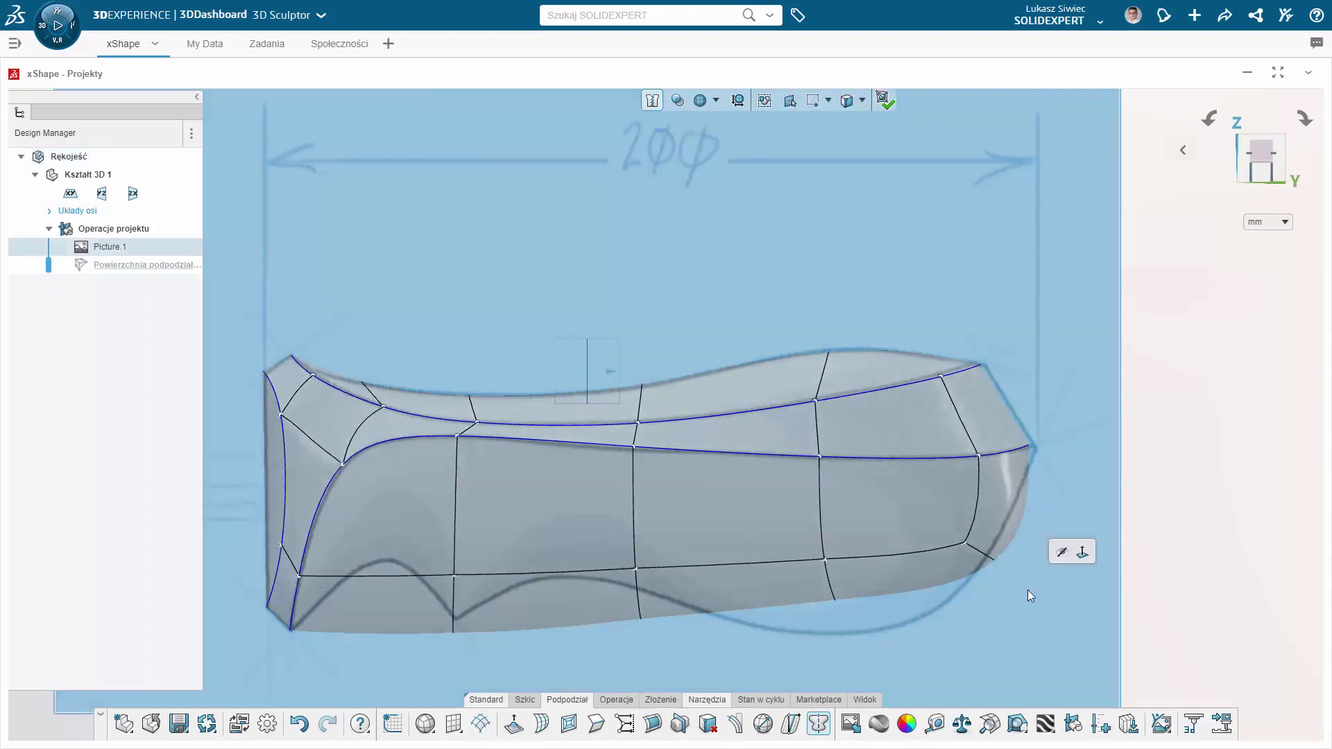
left_click(995, 560)
key("Delete")
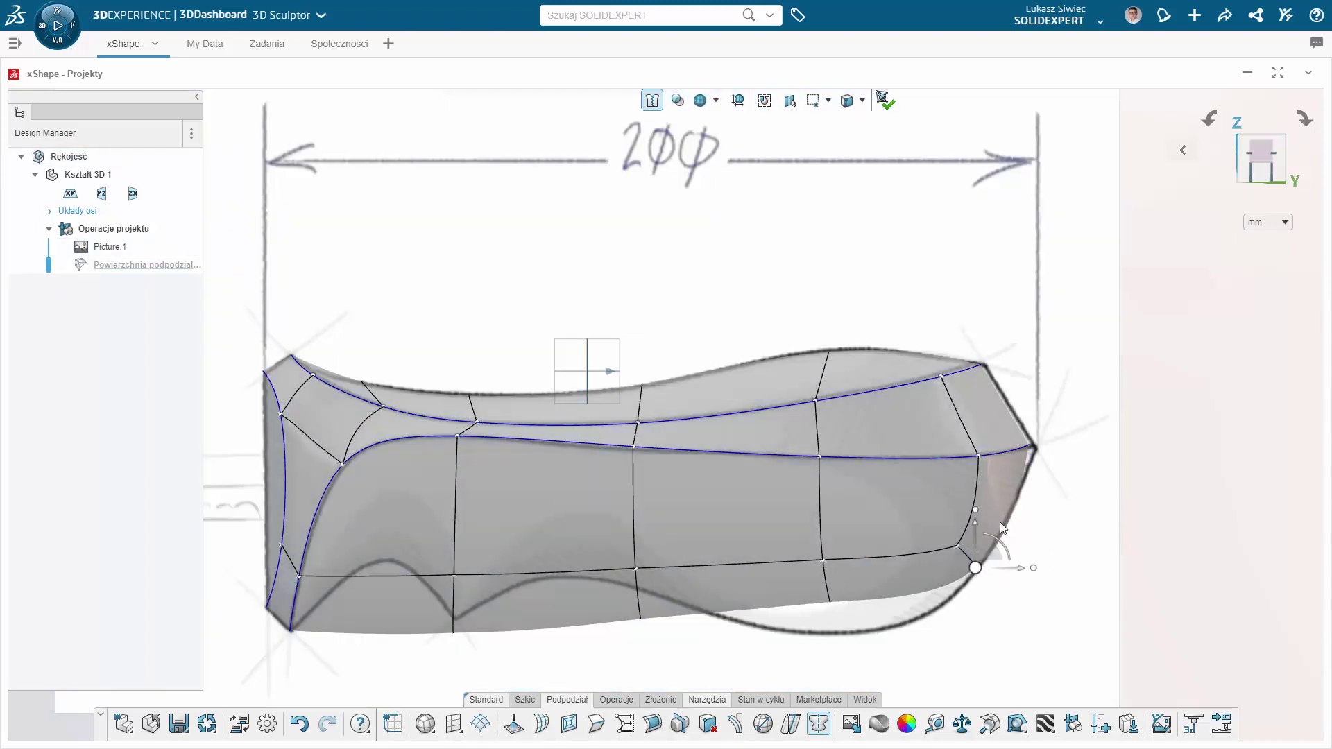
left_click(912, 611)
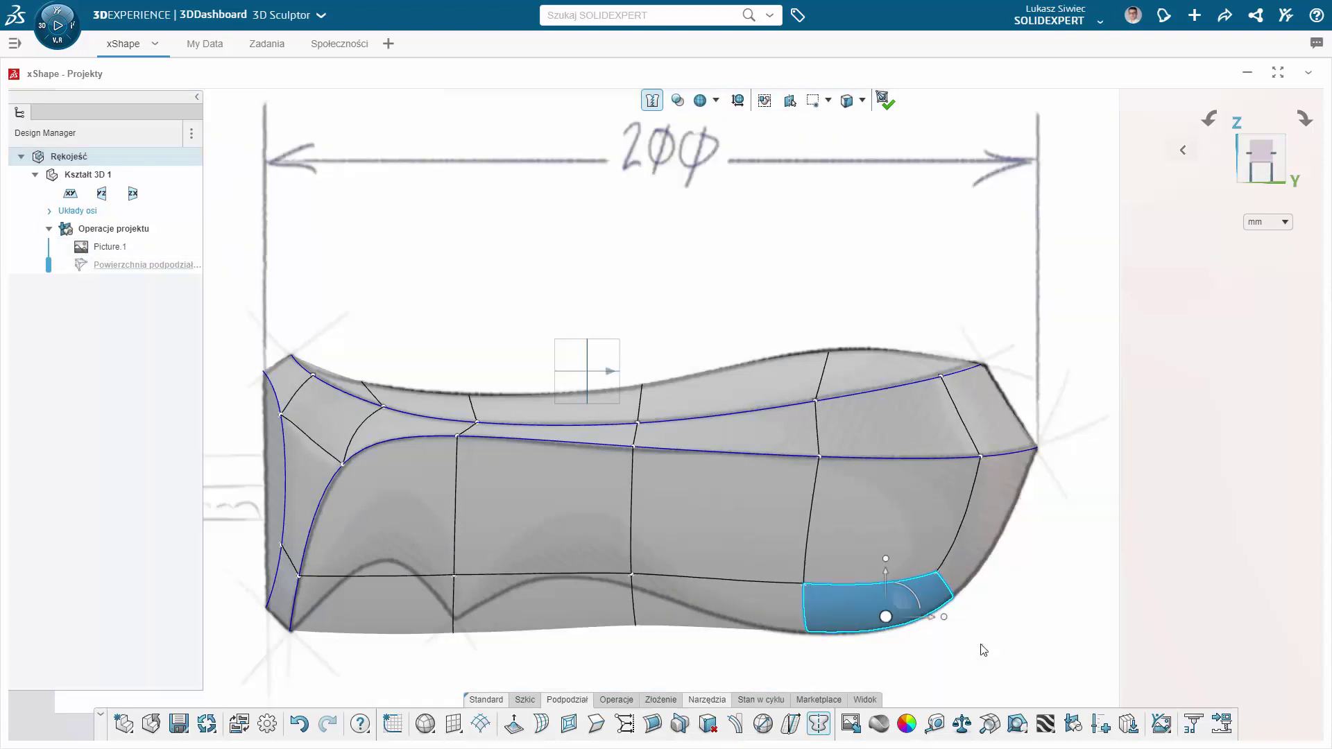
key("Delete")
left_click(713, 319)
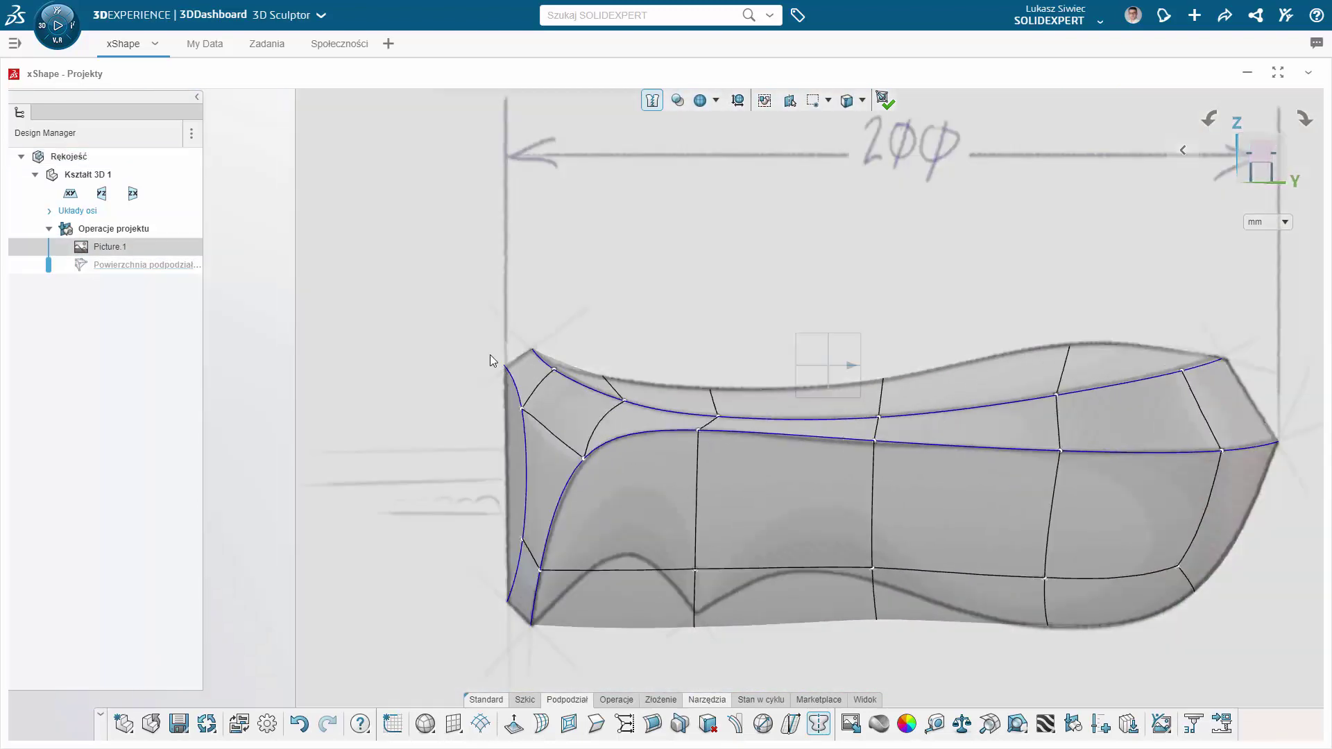
- Align the left-end cage points on a vertical line using Align to Line
left_click_drag(487, 351, 537, 632)
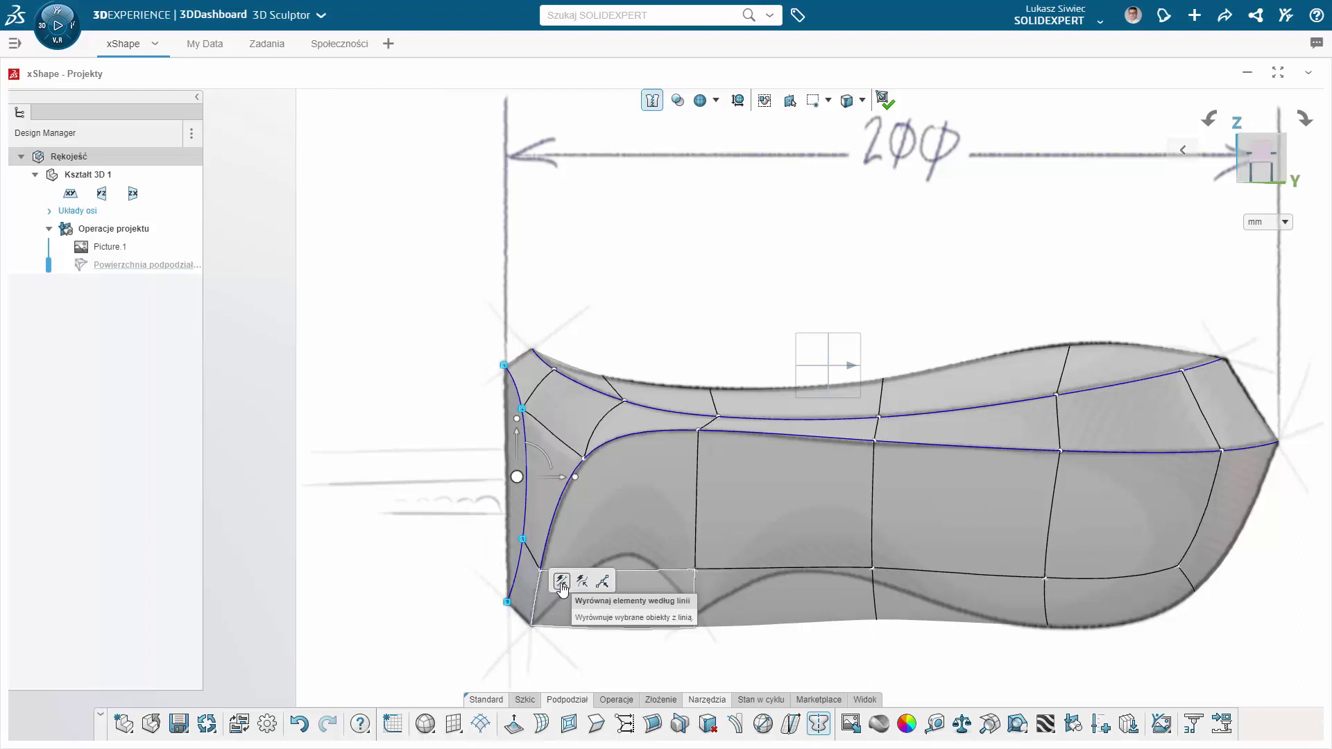
left_click(562, 583)
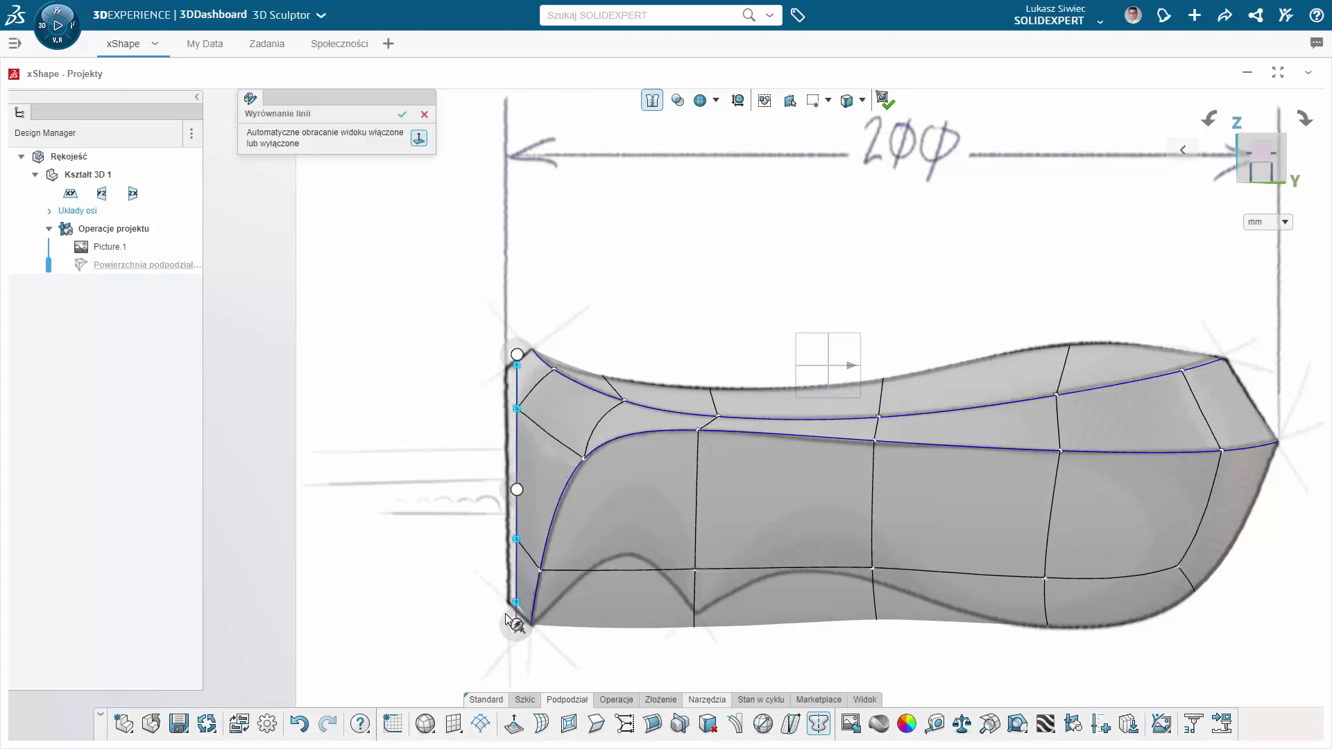
left_click_drag(516, 626, 517, 637)
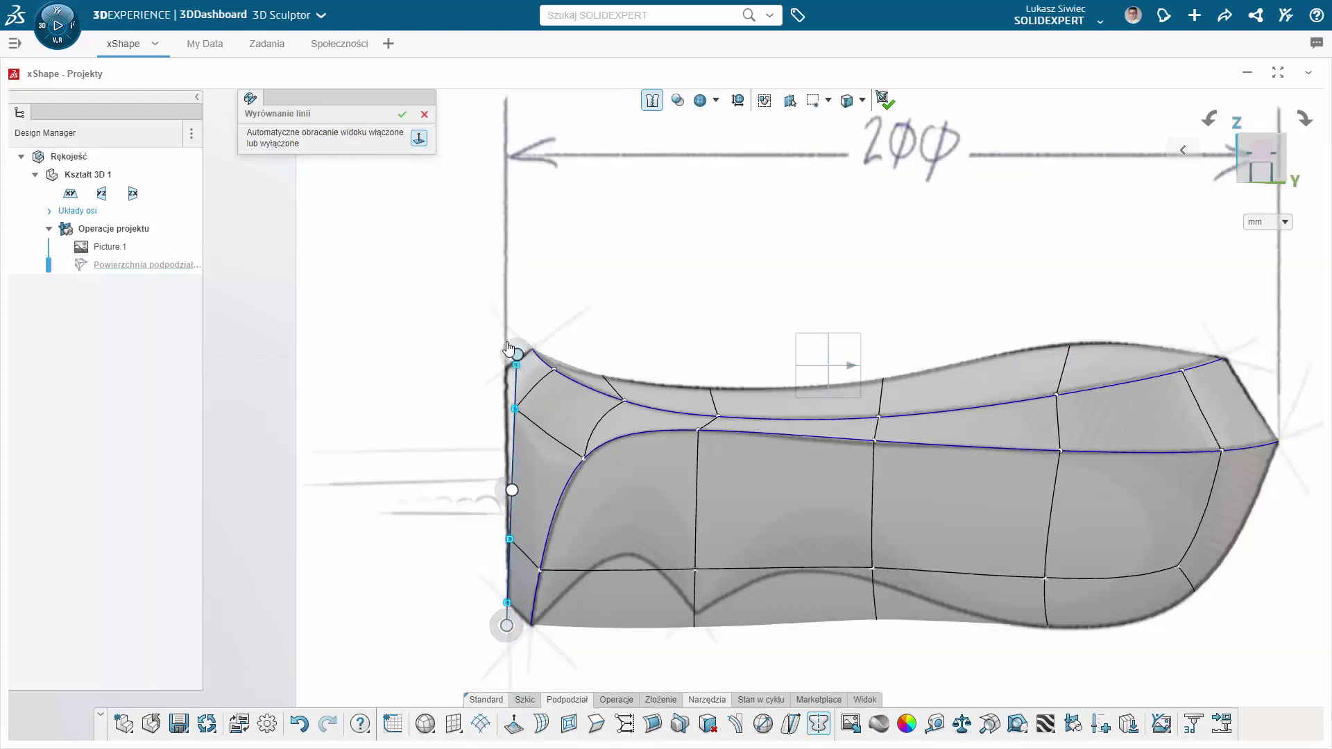
left_click_drag(517, 356, 514, 375)
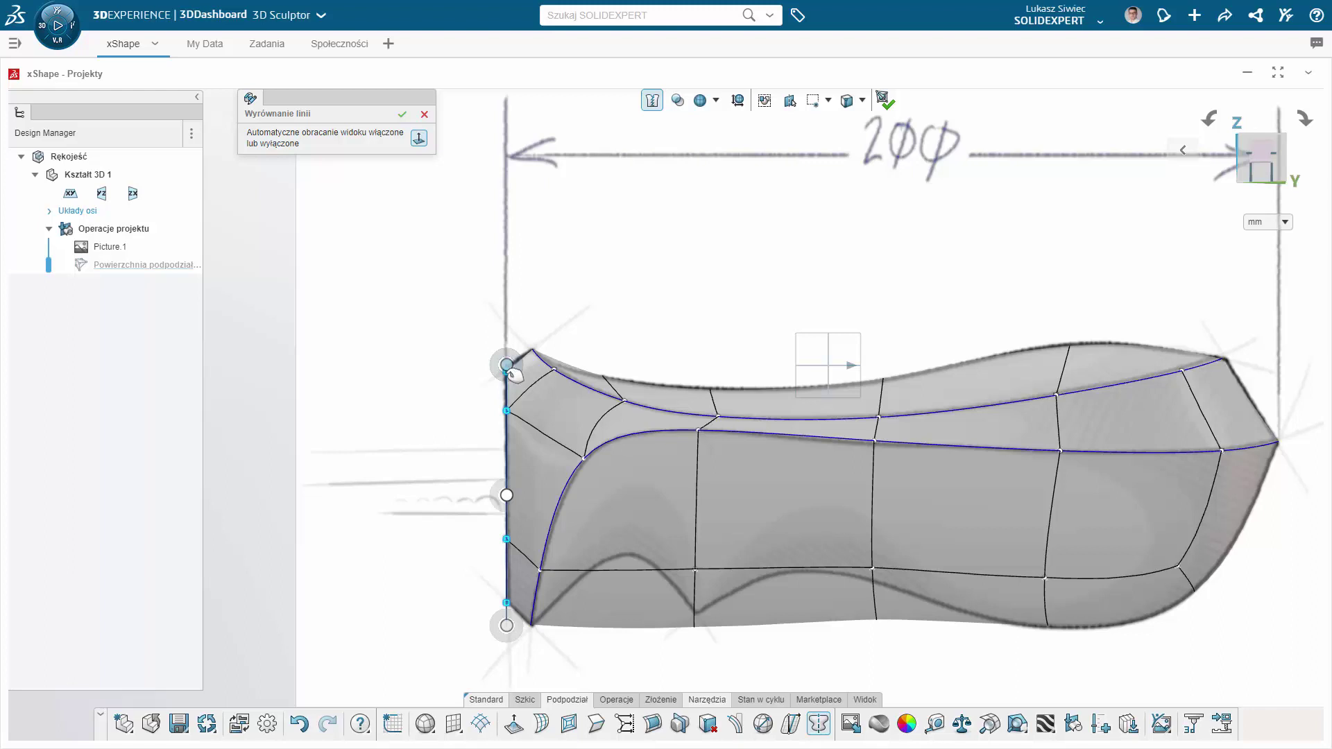
left_click(403, 115)
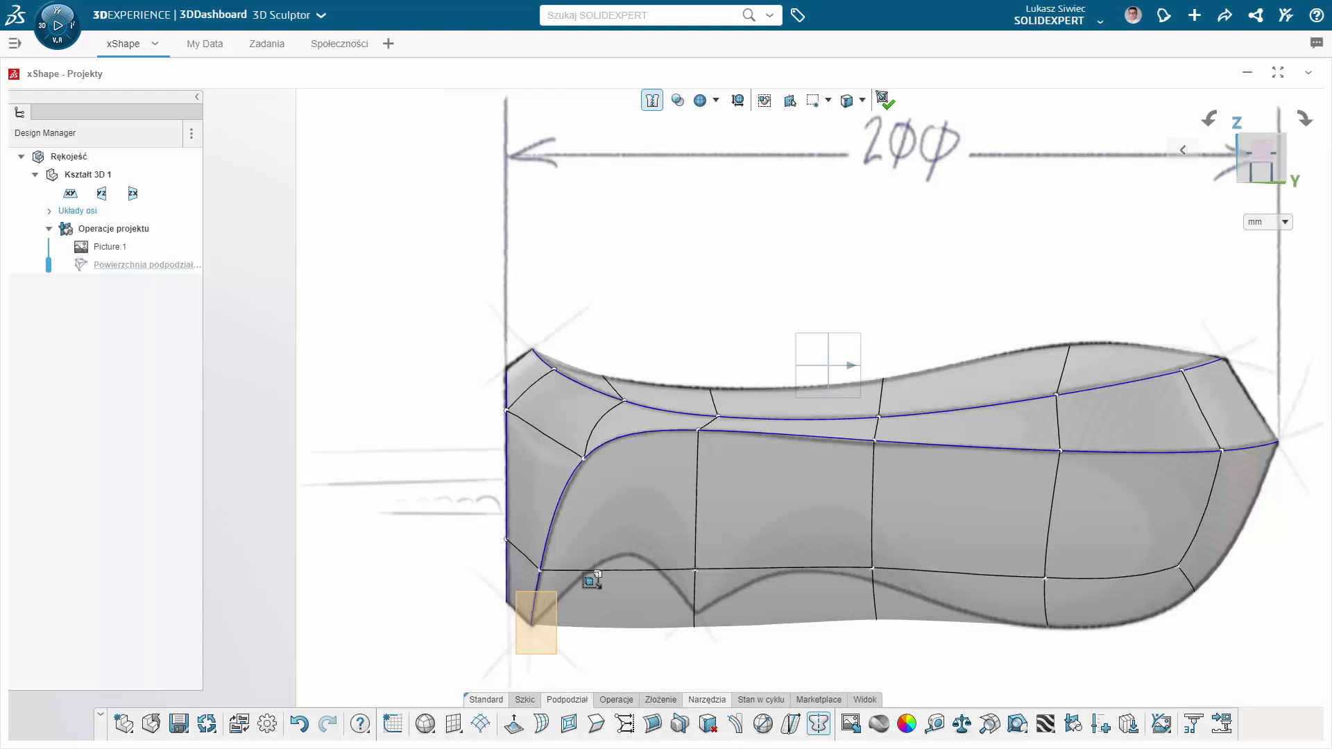
- Fit the bottom row of points to a Quick Sketch Alignment stroke along the sketch's underside
left_click_drag(592, 581, 1249, 566)
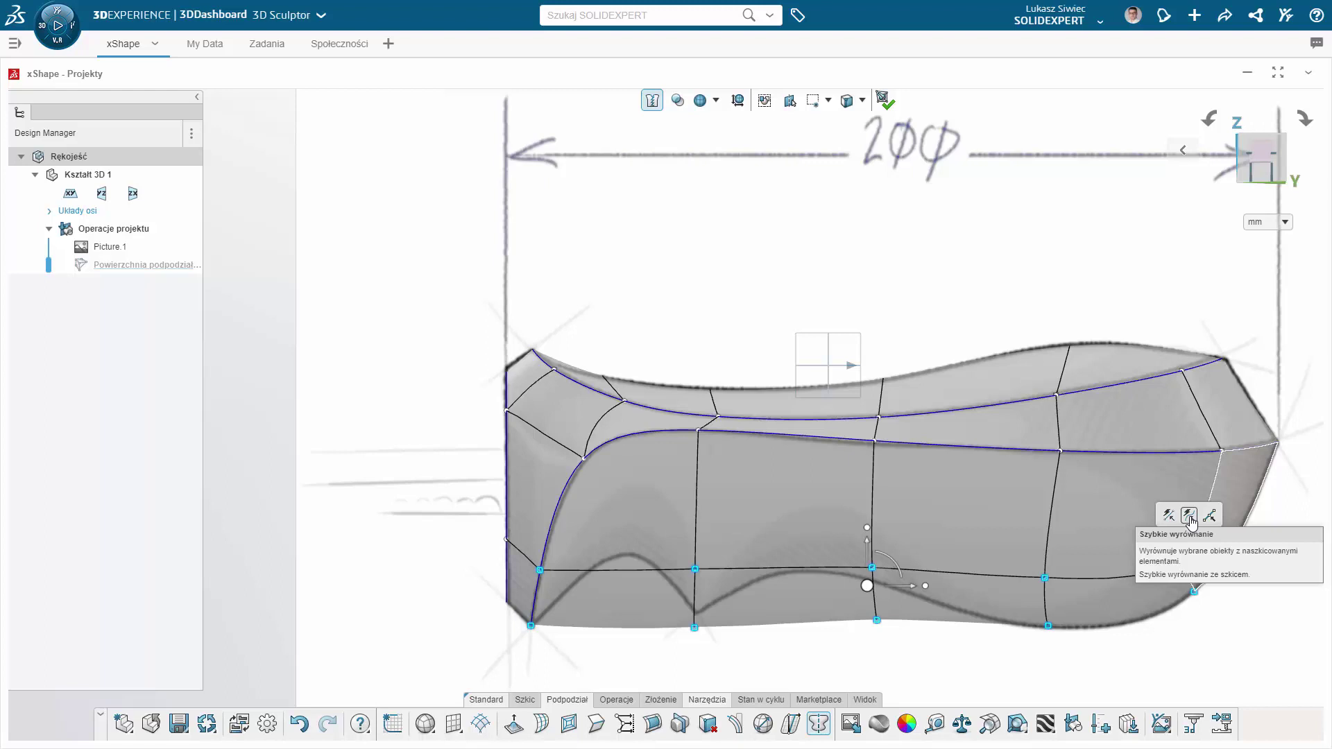
left_click(1188, 516)
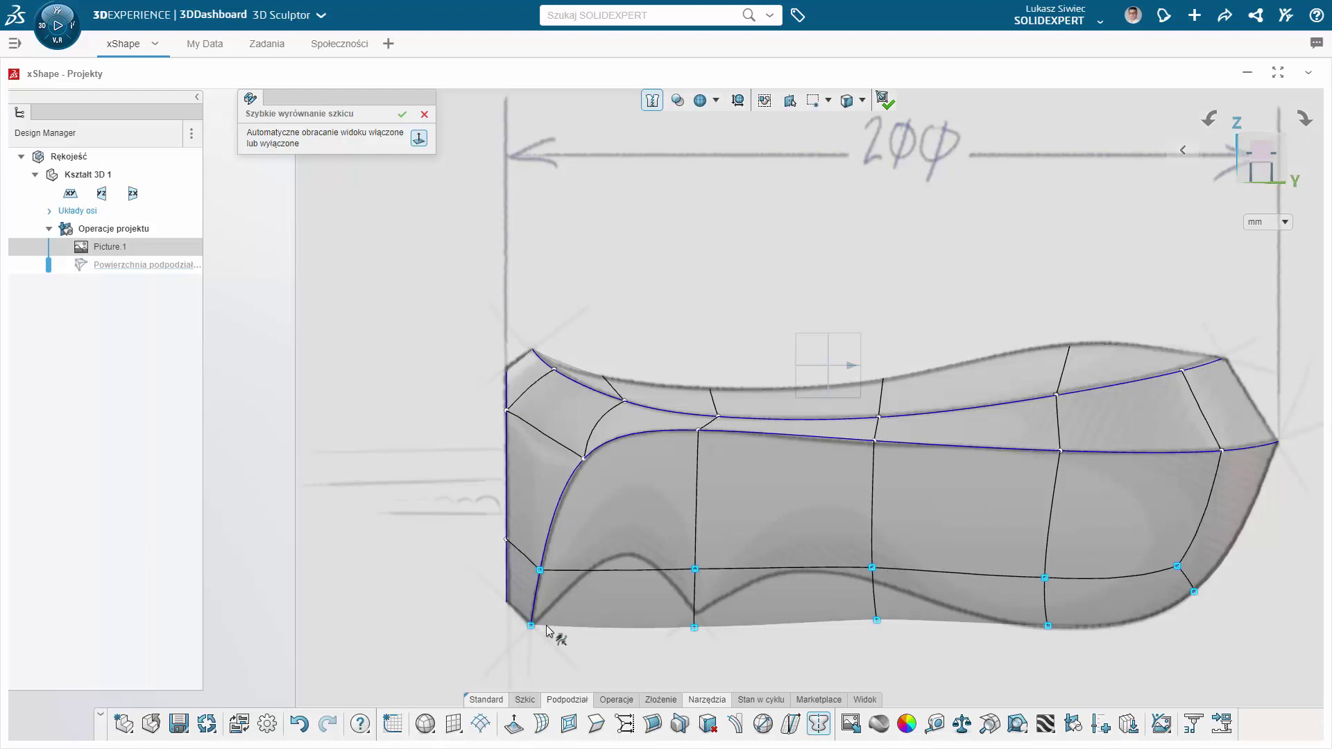
mouse_move(548, 632)
left_mouse_down()
mouse_move(857, 559)
mouse_move(961, 637)
left_mouse_up()
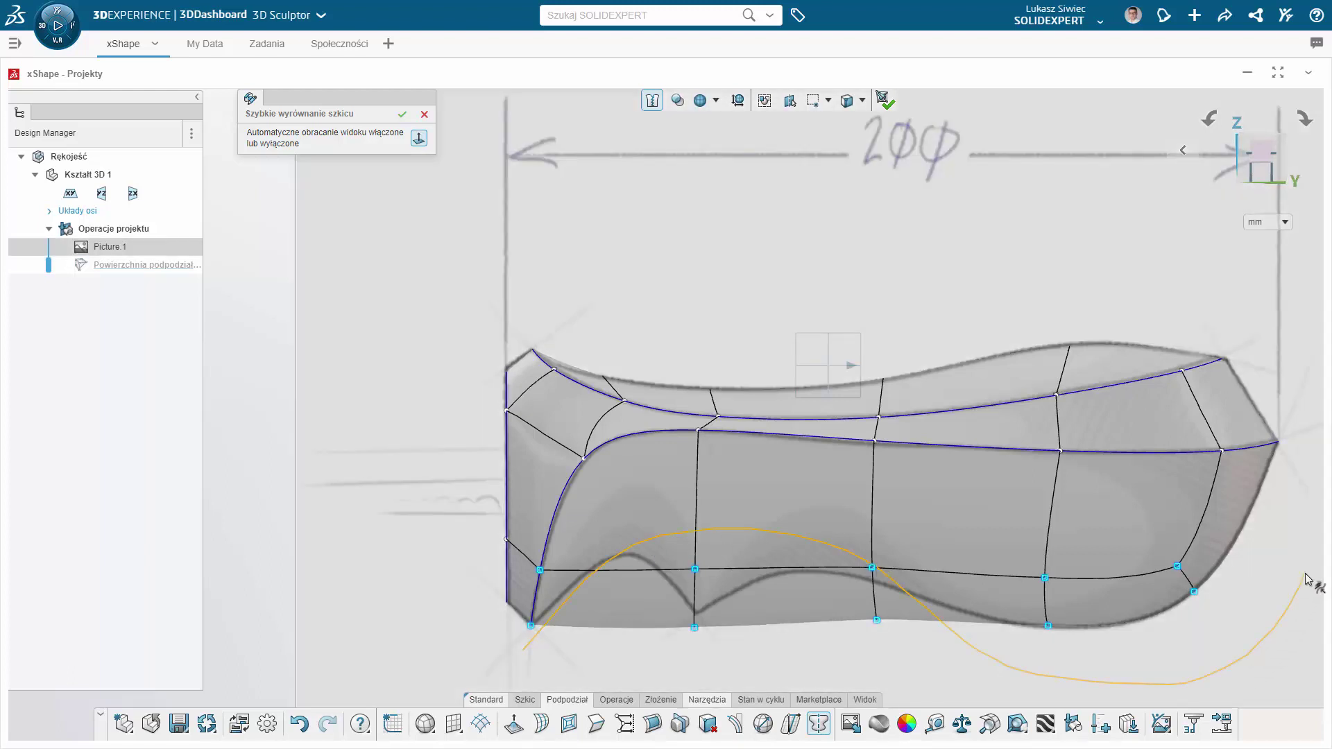
left_click_drag(1306, 574, 1306, 575)
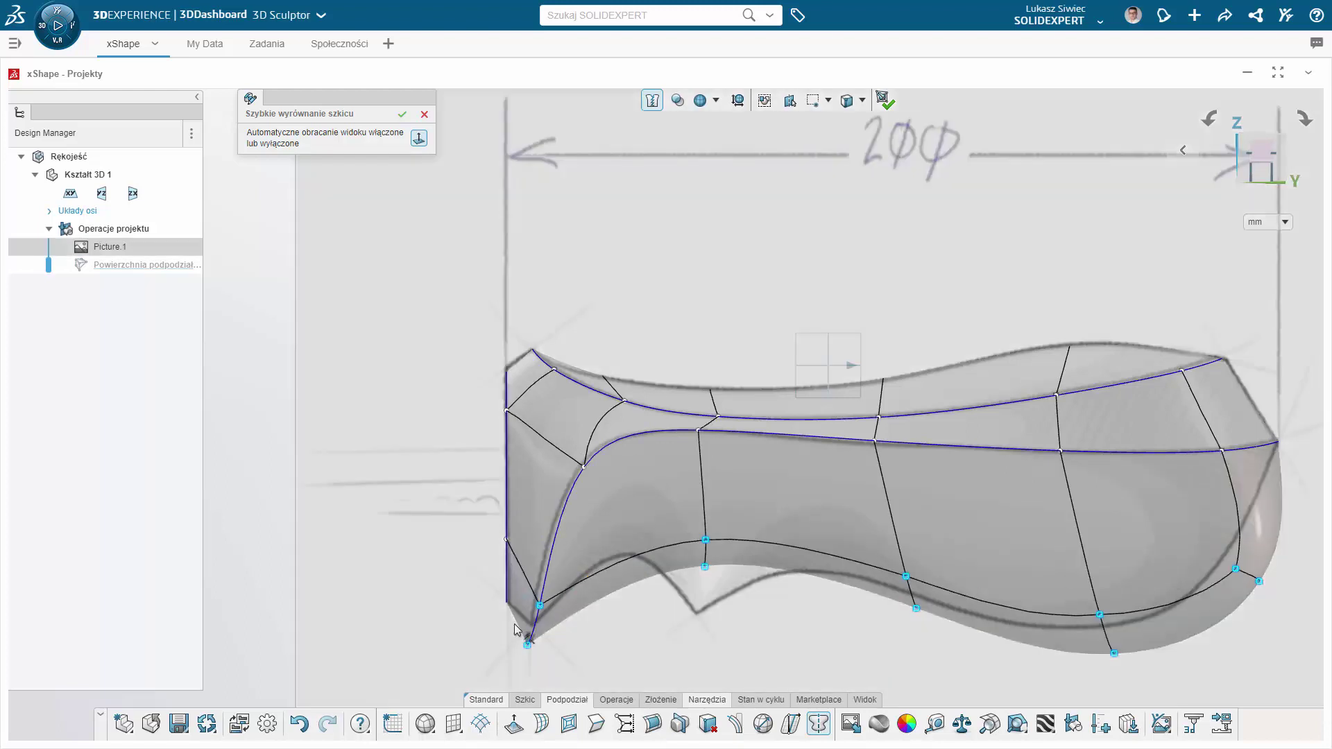
left_click_drag(609, 580, 1233, 569)
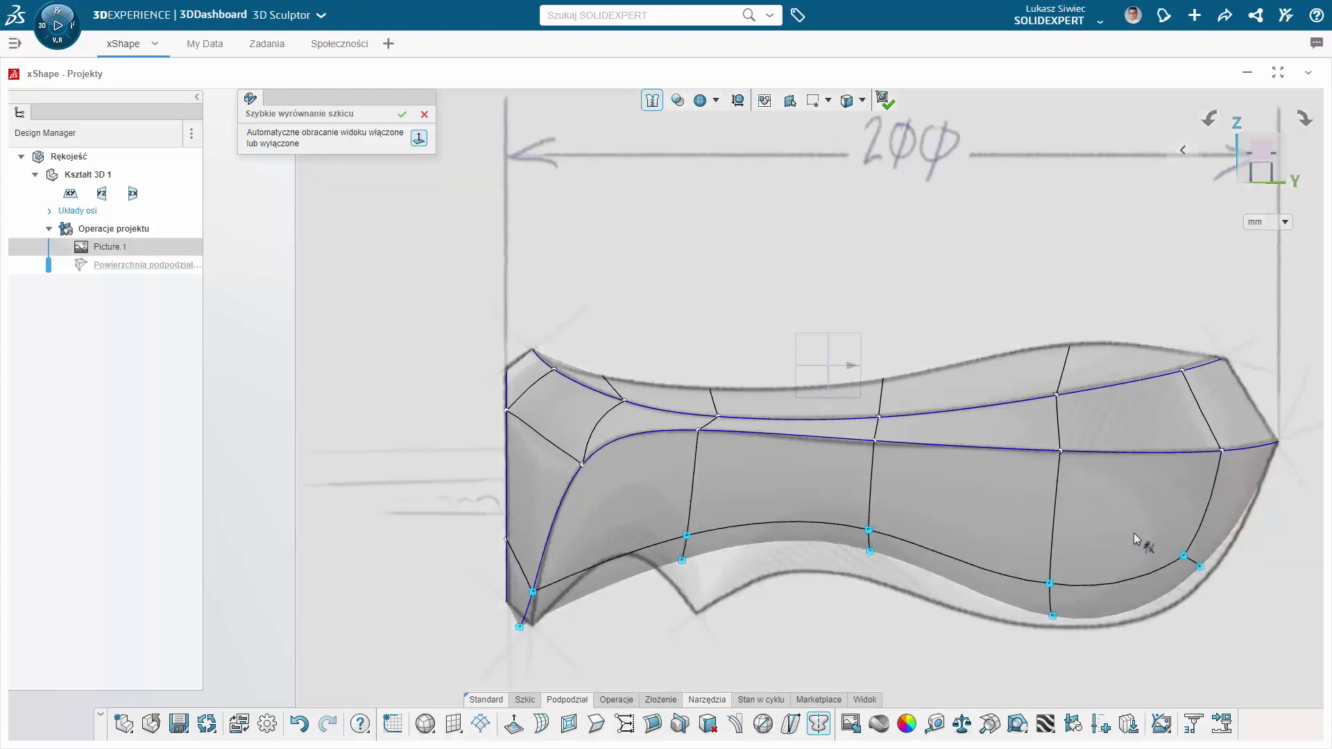
left_click(401, 115)
- Inspect the bottom corner point and faces, then view the handle from above
left_click(530, 623)
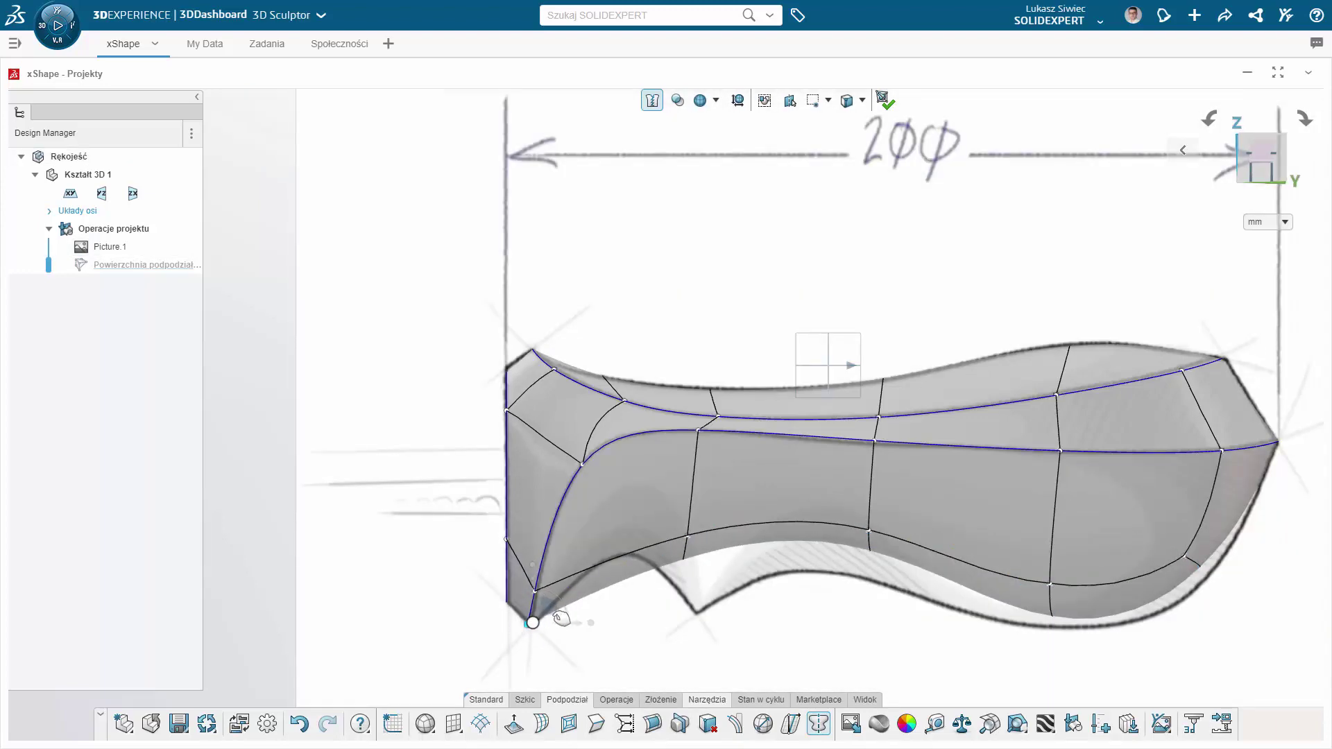
left_click(1174, 581)
left_click(936, 558)
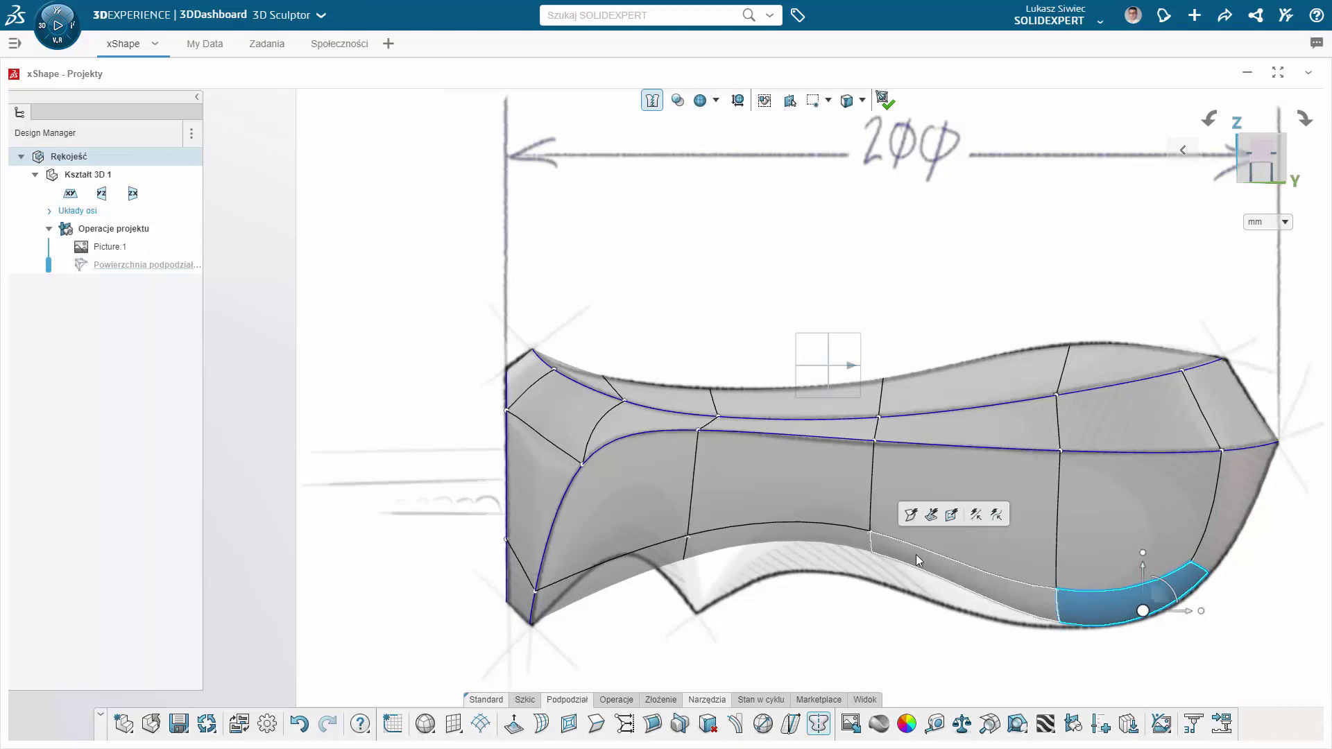
left_click(769, 549)
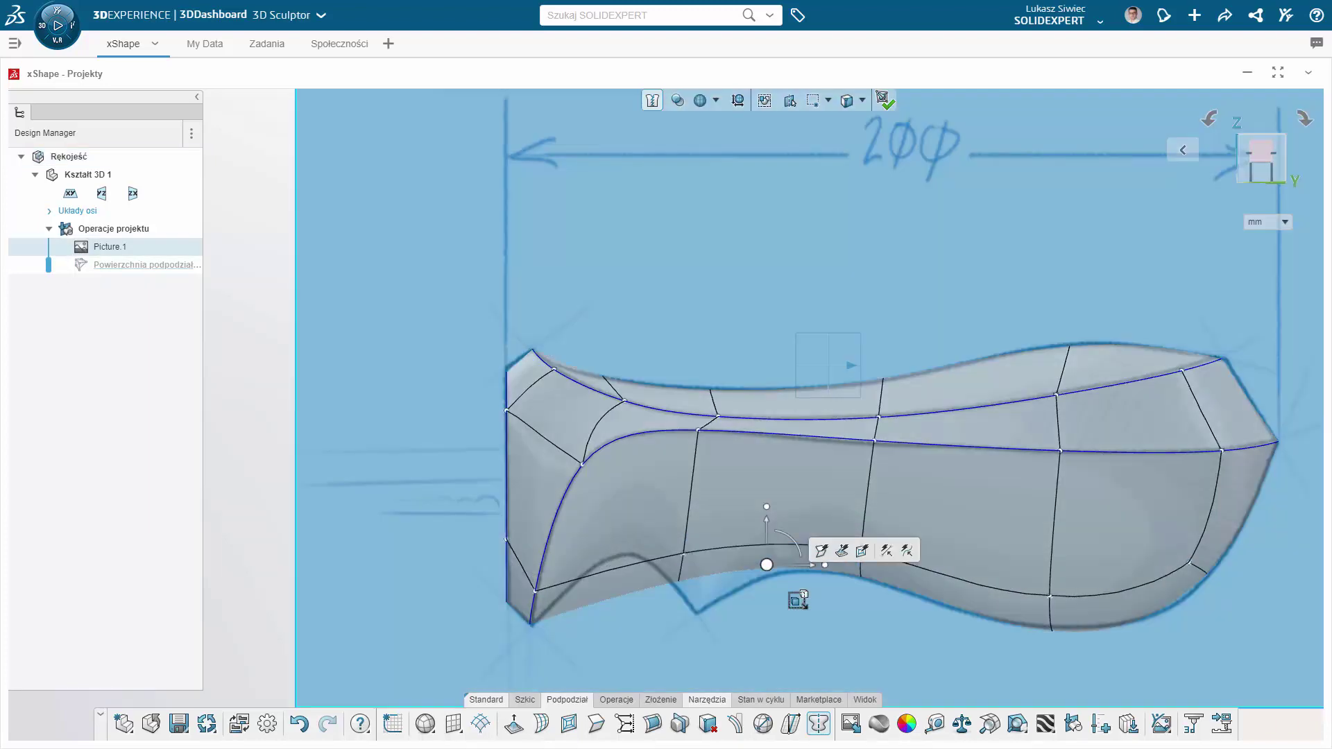
left_click(265, 522)
middle_click_drag(822, 513, 1258, 146)
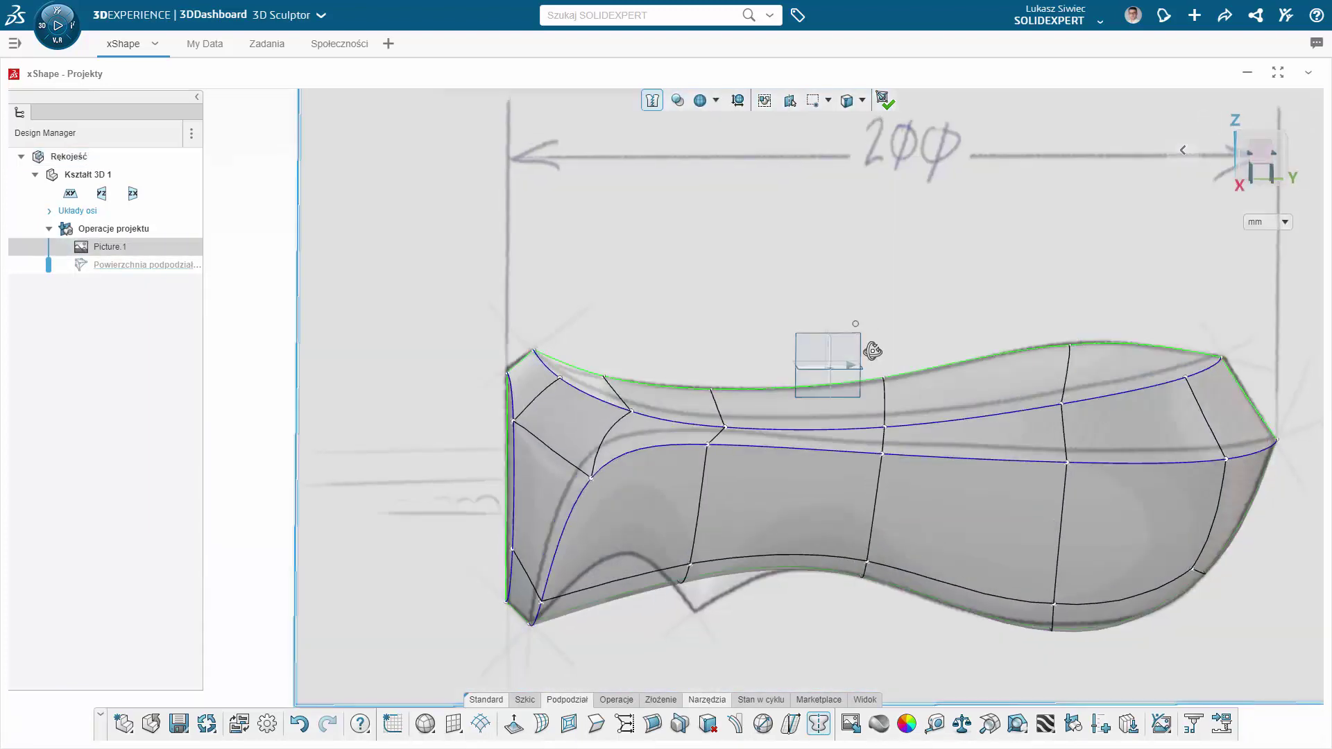
left_click(1258, 146)
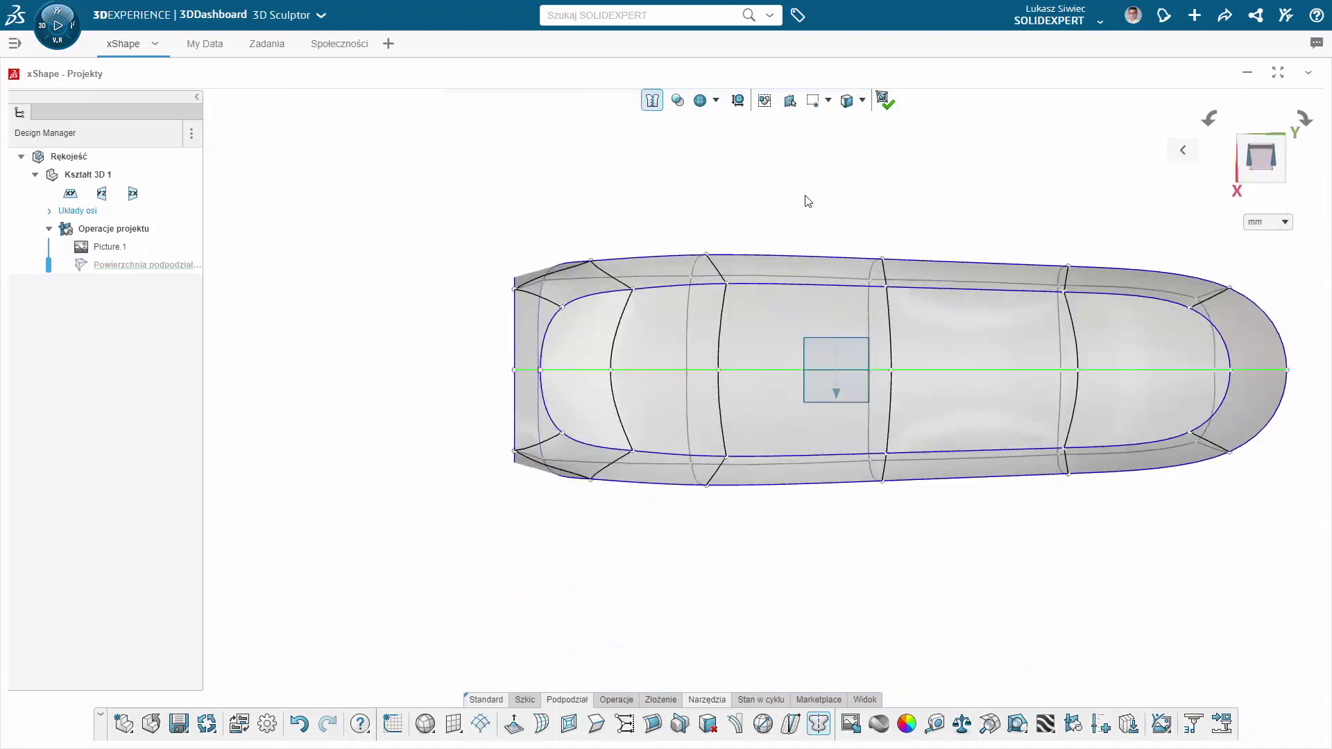
- Switch to outline display and pinch the front edge loop into a narrow waist
left_click(862, 101)
left_click(873, 198)
double_click(726, 297)
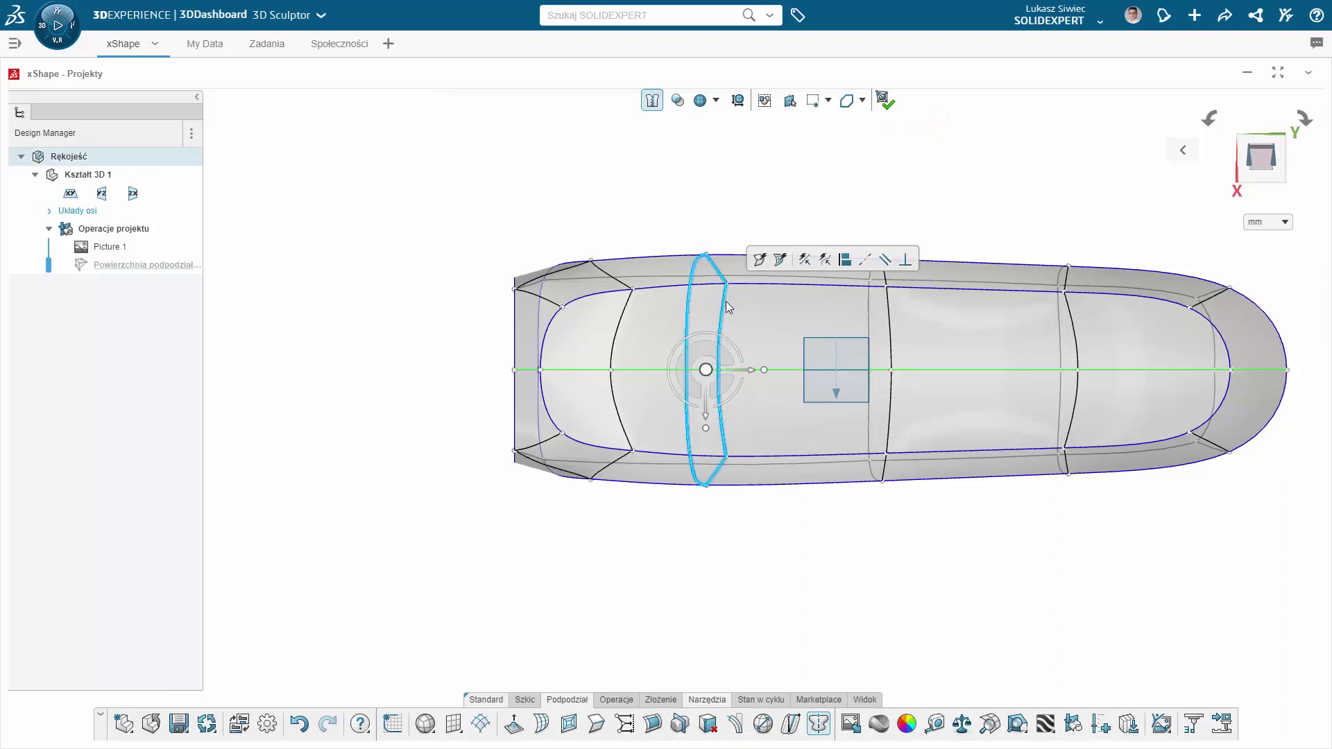
left_click_drag(706, 435, 714, 413)
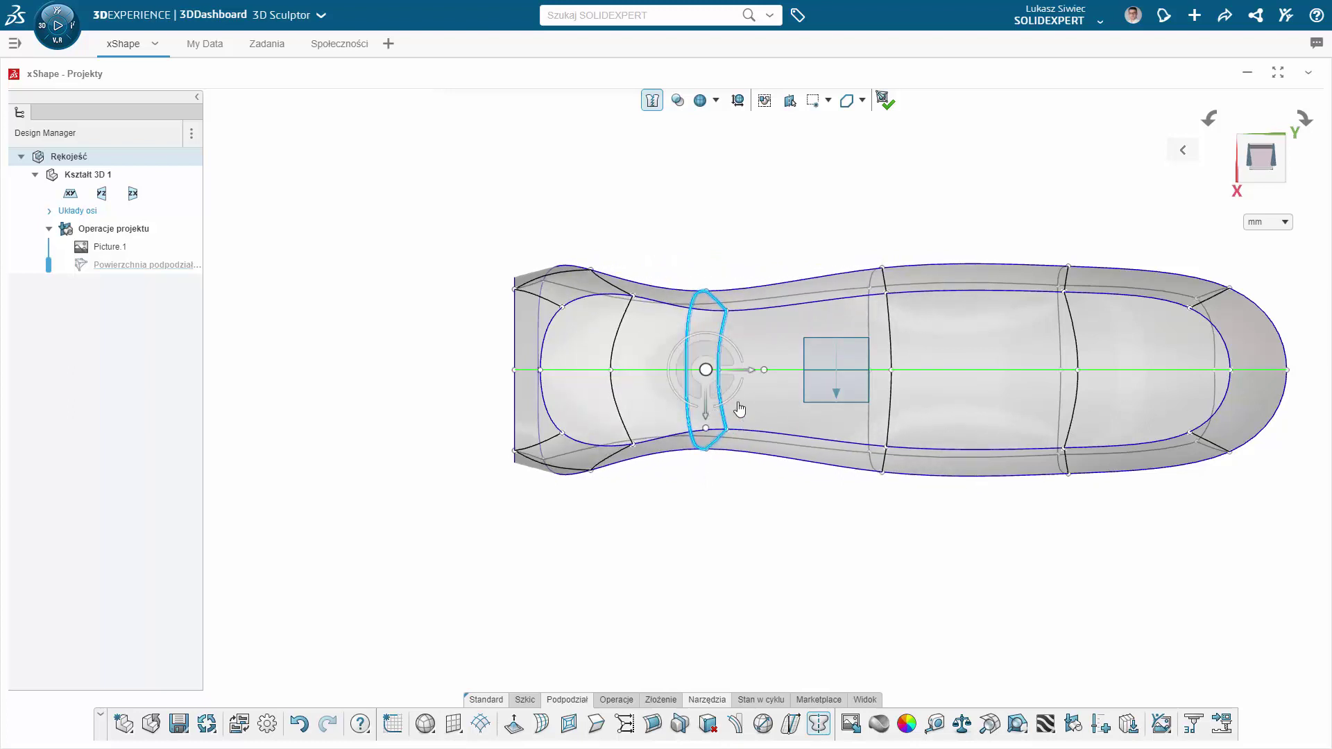
- Widen the handle's rear edge loop, then orbit to compare it with the sketch
left_click(1069, 429)
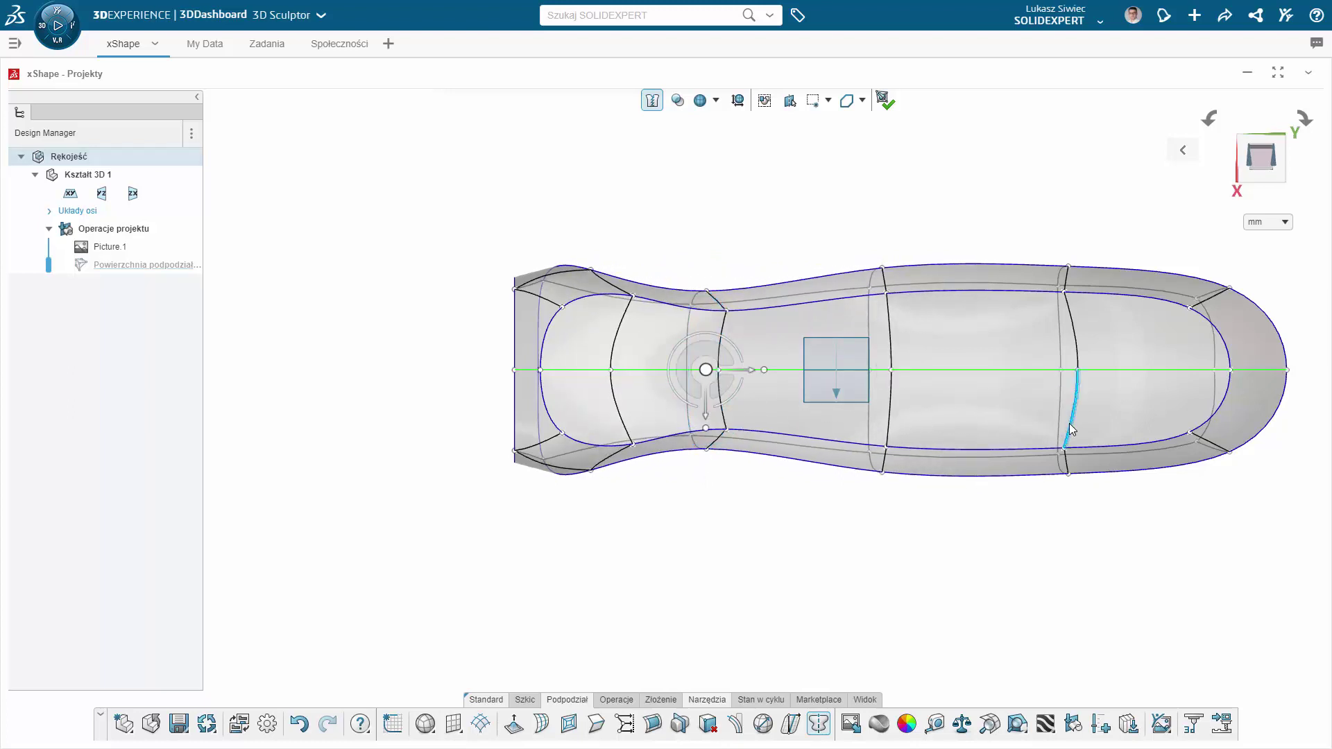
left_click_drag(1069, 433, 1076, 458)
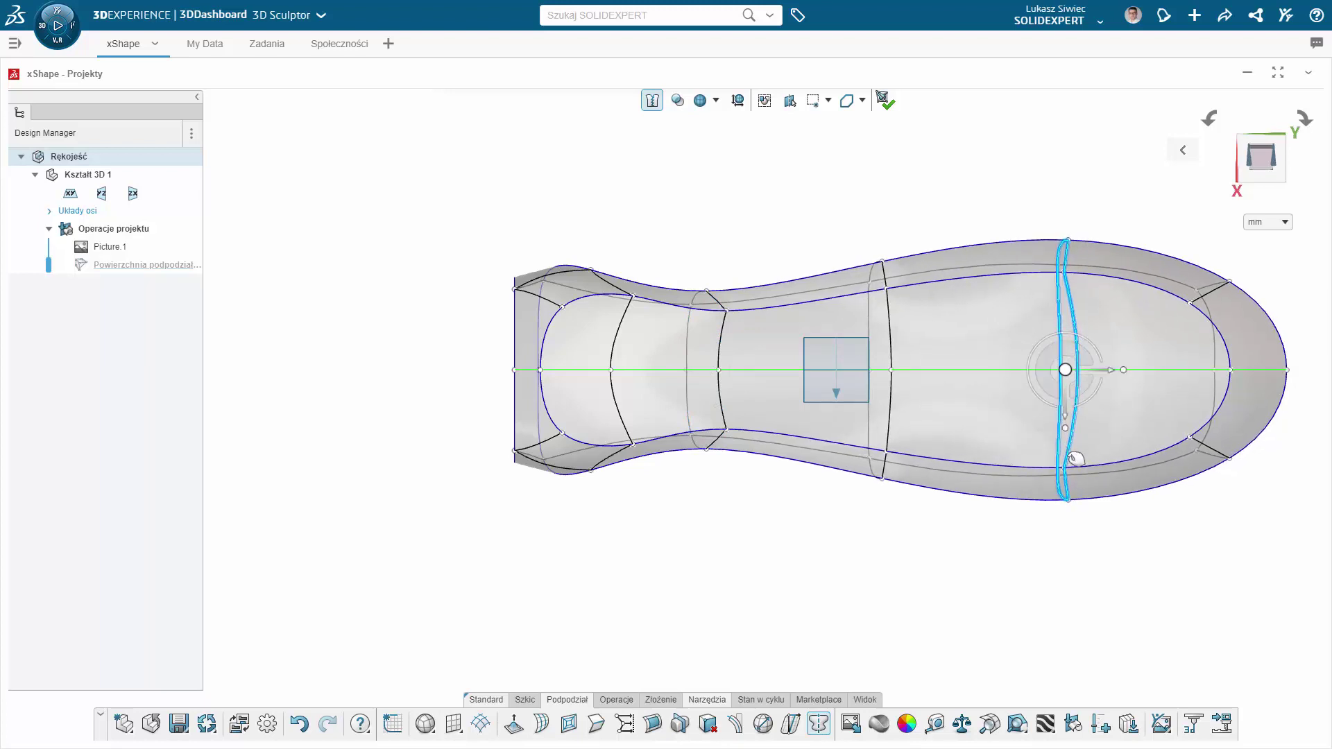
left_click(846, 205)
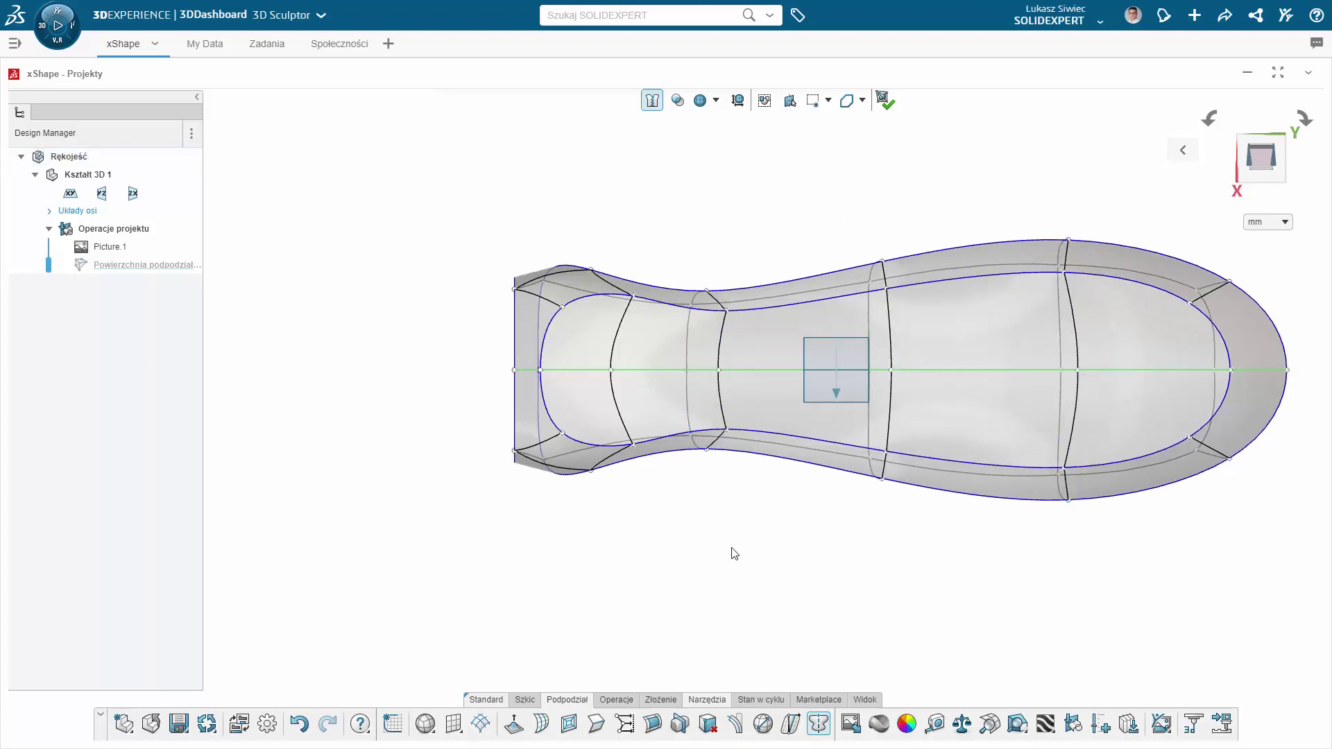
middle_click_drag(734, 553, 723, 500)
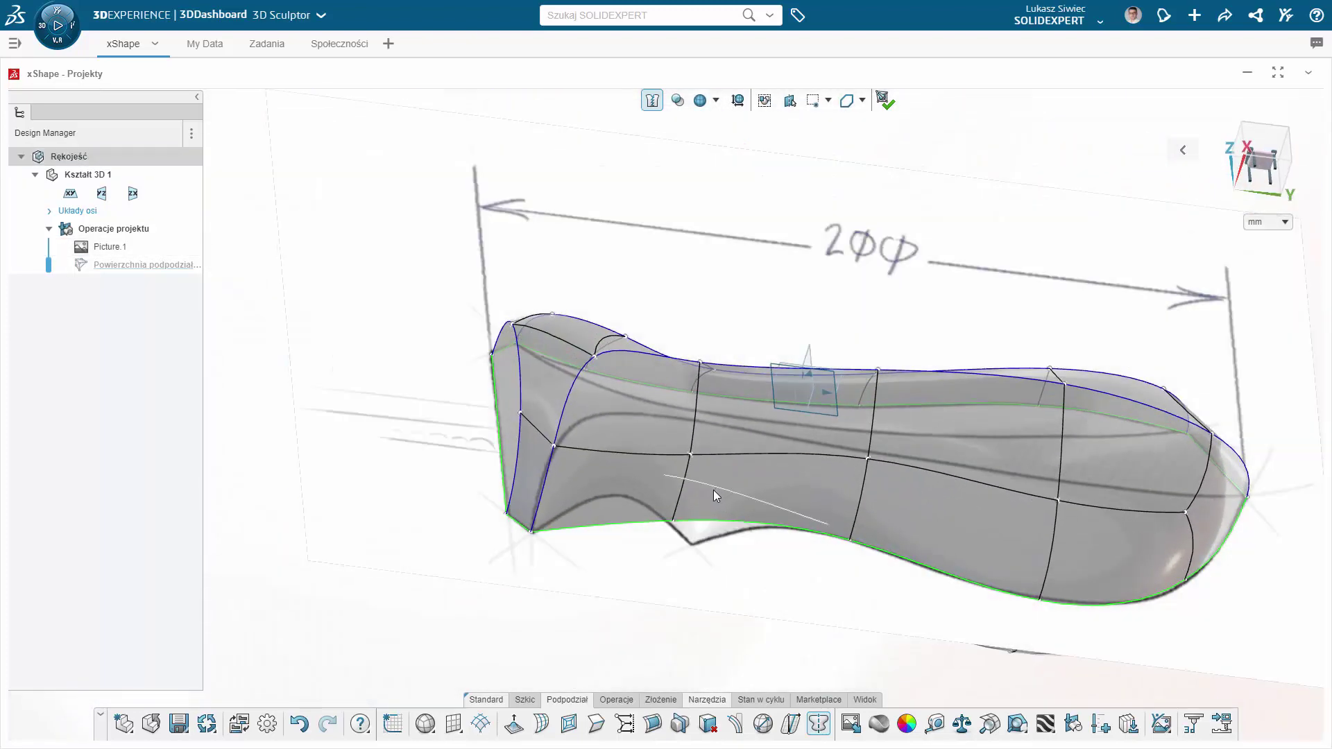
- Set the Picture.1 sketch reference to the shaded display style
left_click(706, 492)
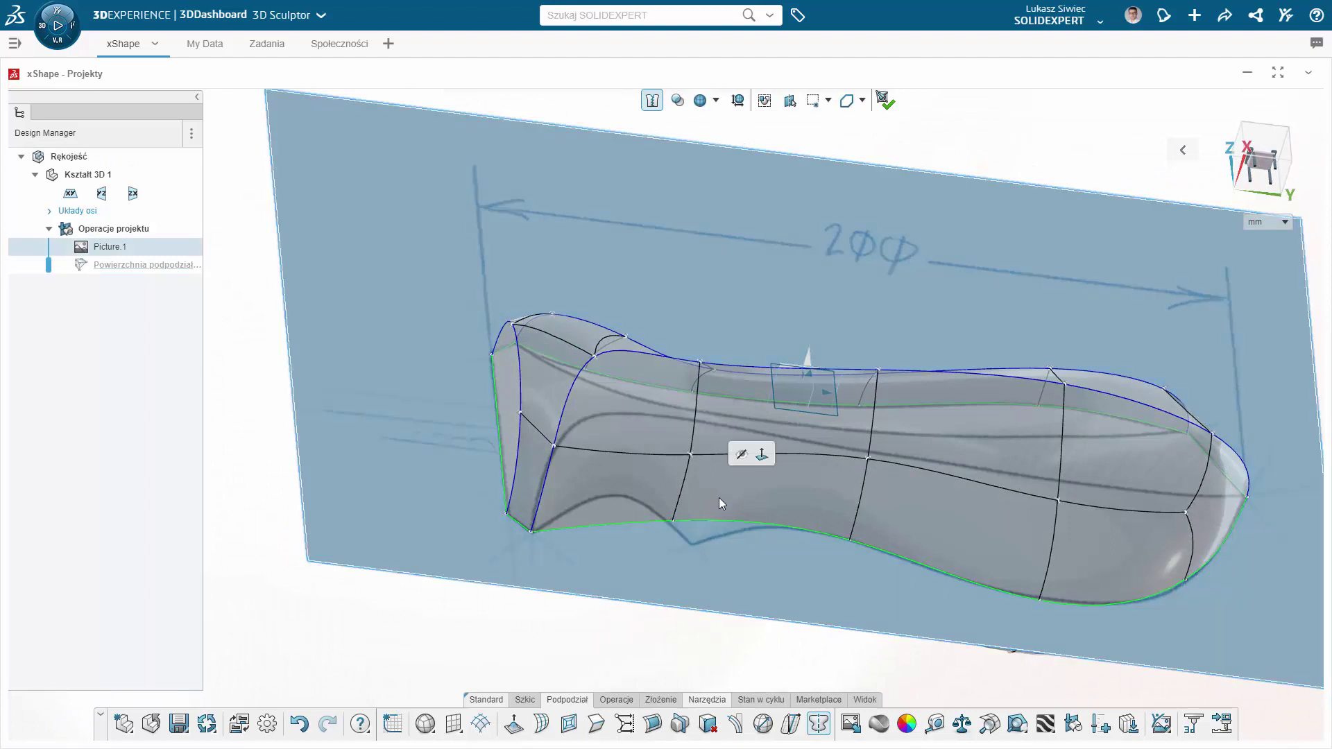
left_click(865, 103)
left_click(864, 119)
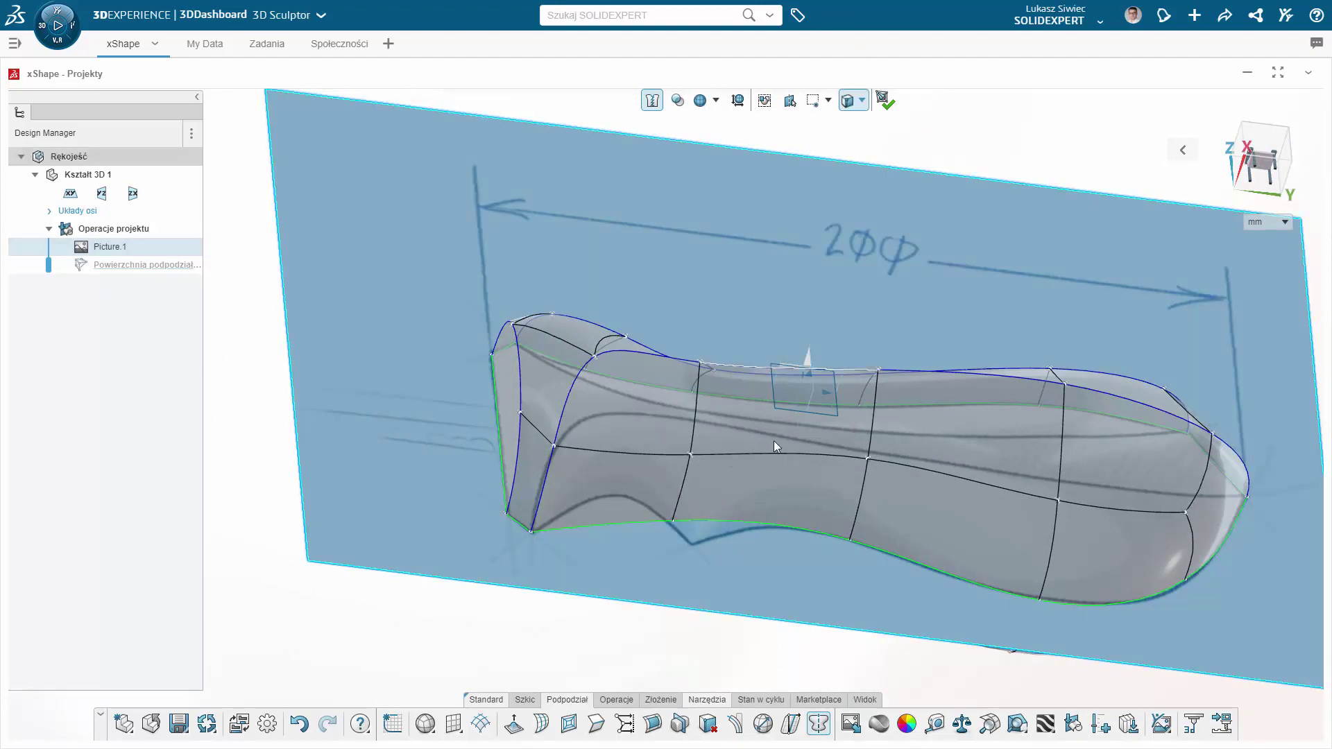
- Extrude an underside face downward into a bulge, shrink its end face to taper it, and view from the side
left_click(709, 483)
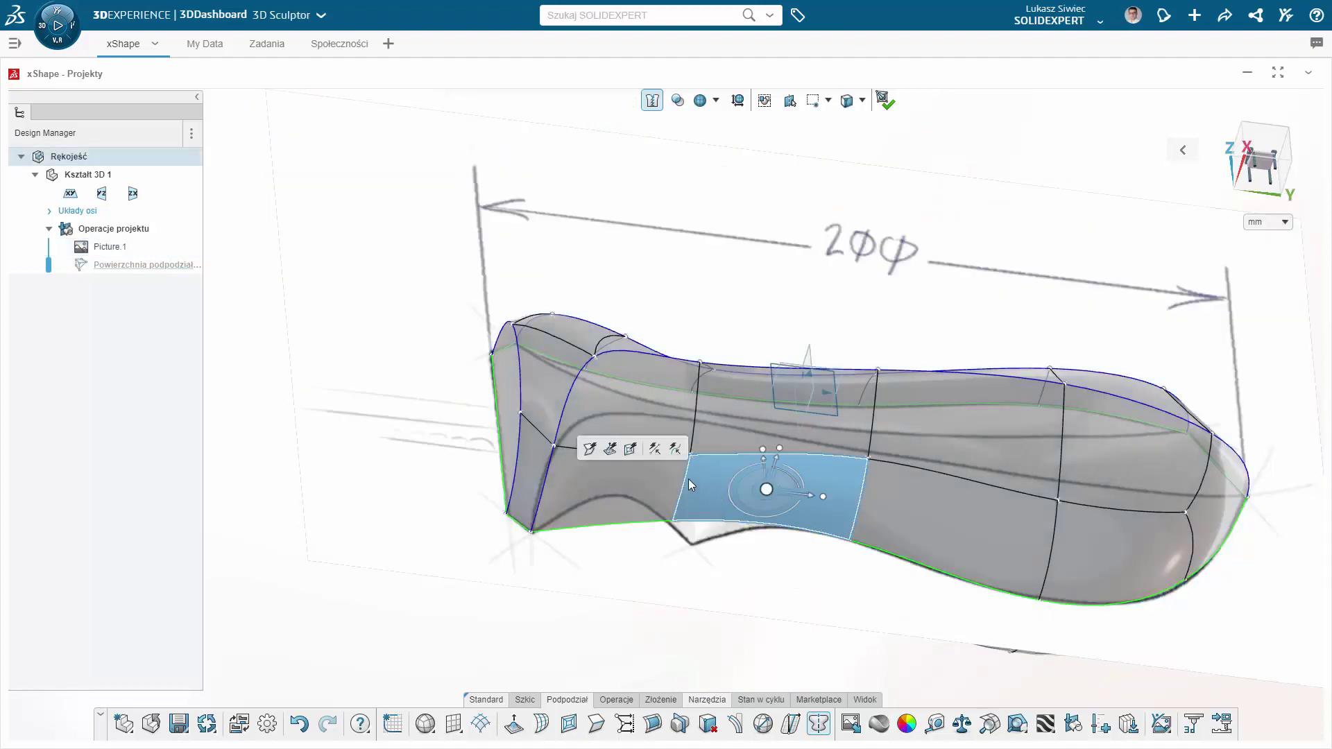
left_click(611, 448)
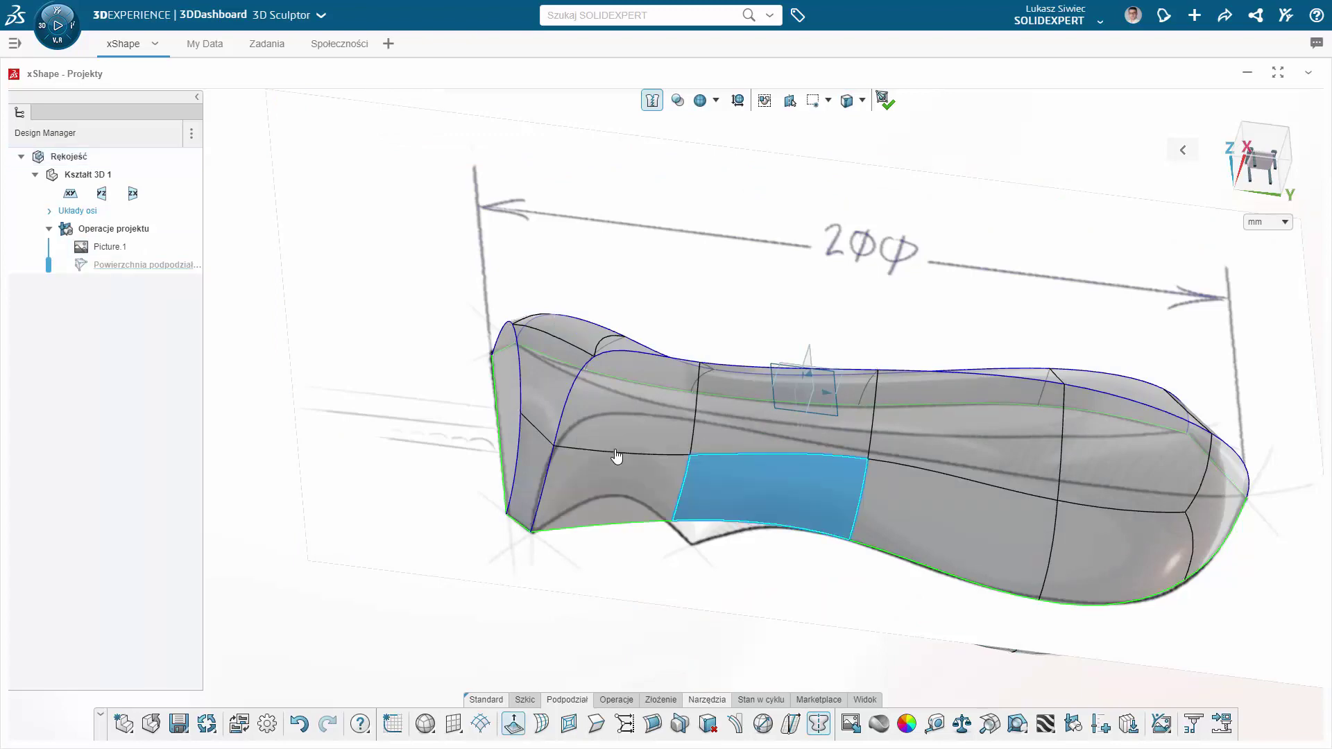
mouse_move(705, 494)
middle_mouse_down()
mouse_move(765, 454)
mouse_move(768, 416)
mouse_move(759, 530)
middle_mouse_up()
left_click(759, 541)
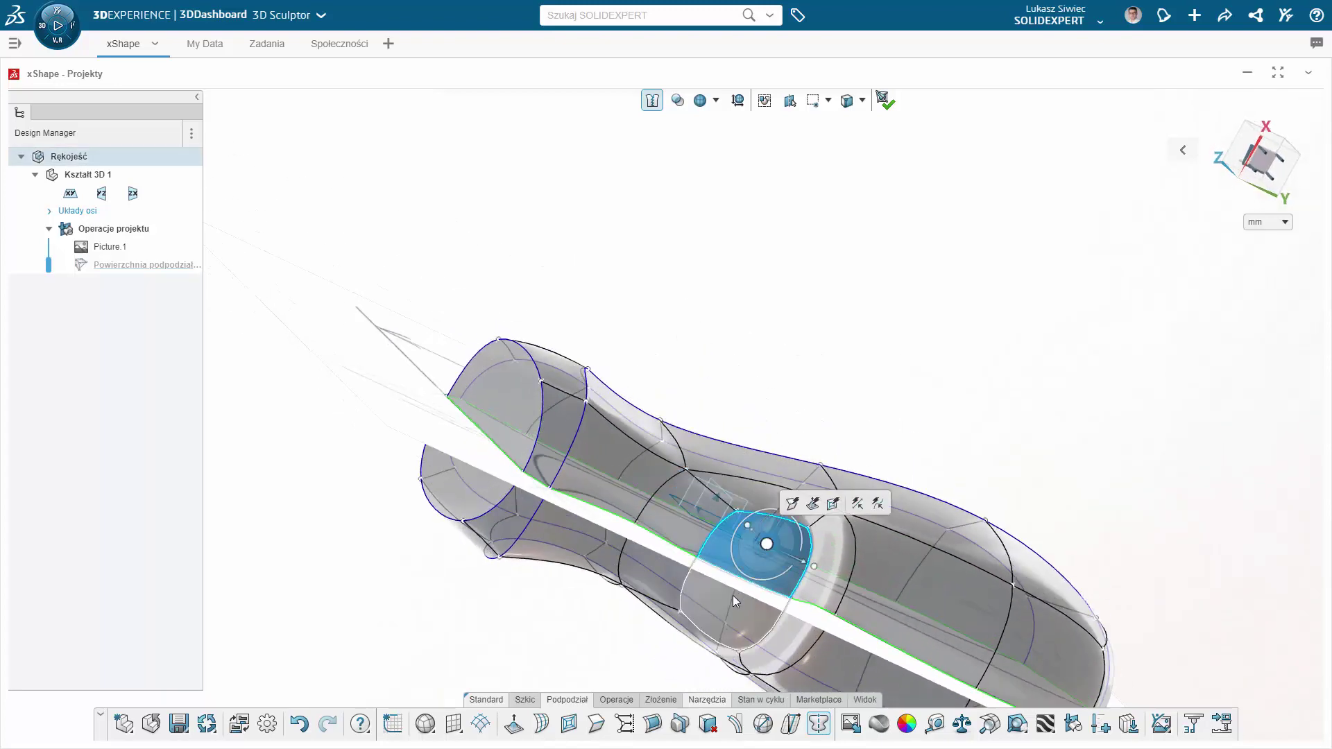
left_click(726, 612)
left_click_drag(726, 612, 768, 603)
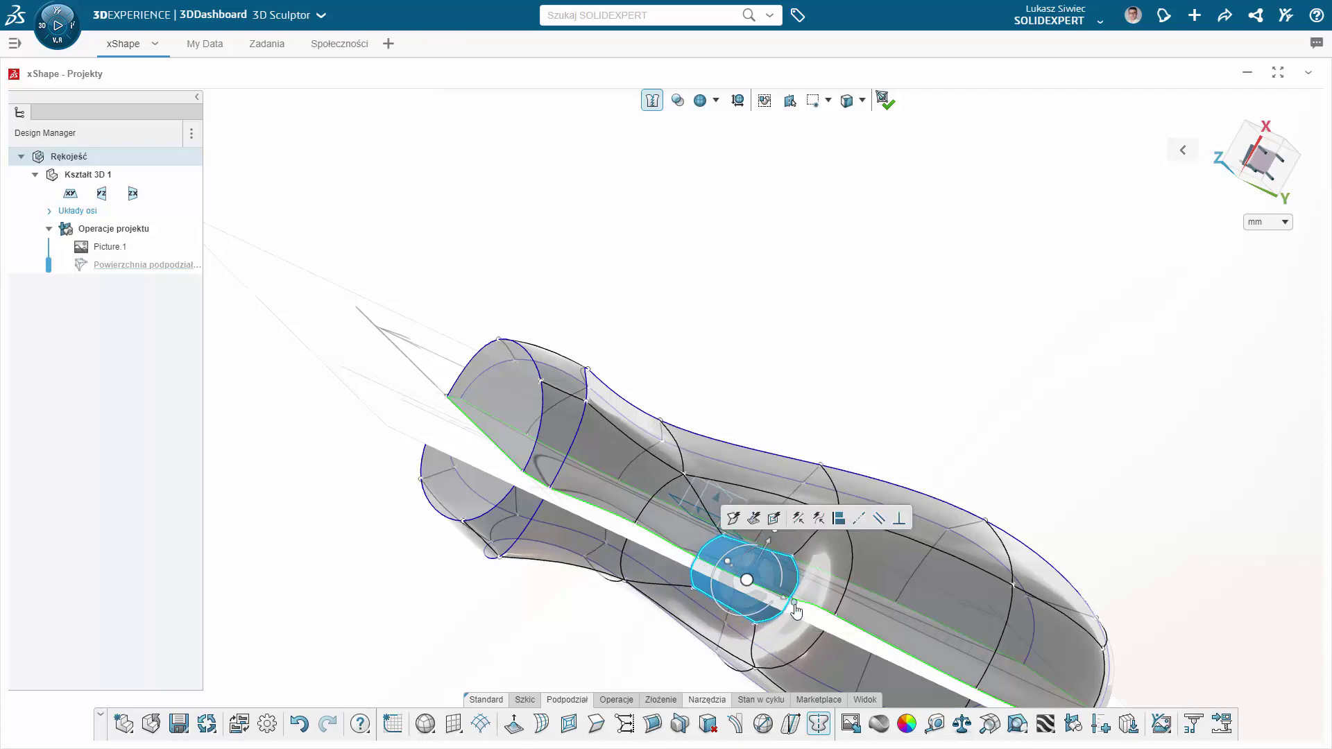
key("ctrl+4")
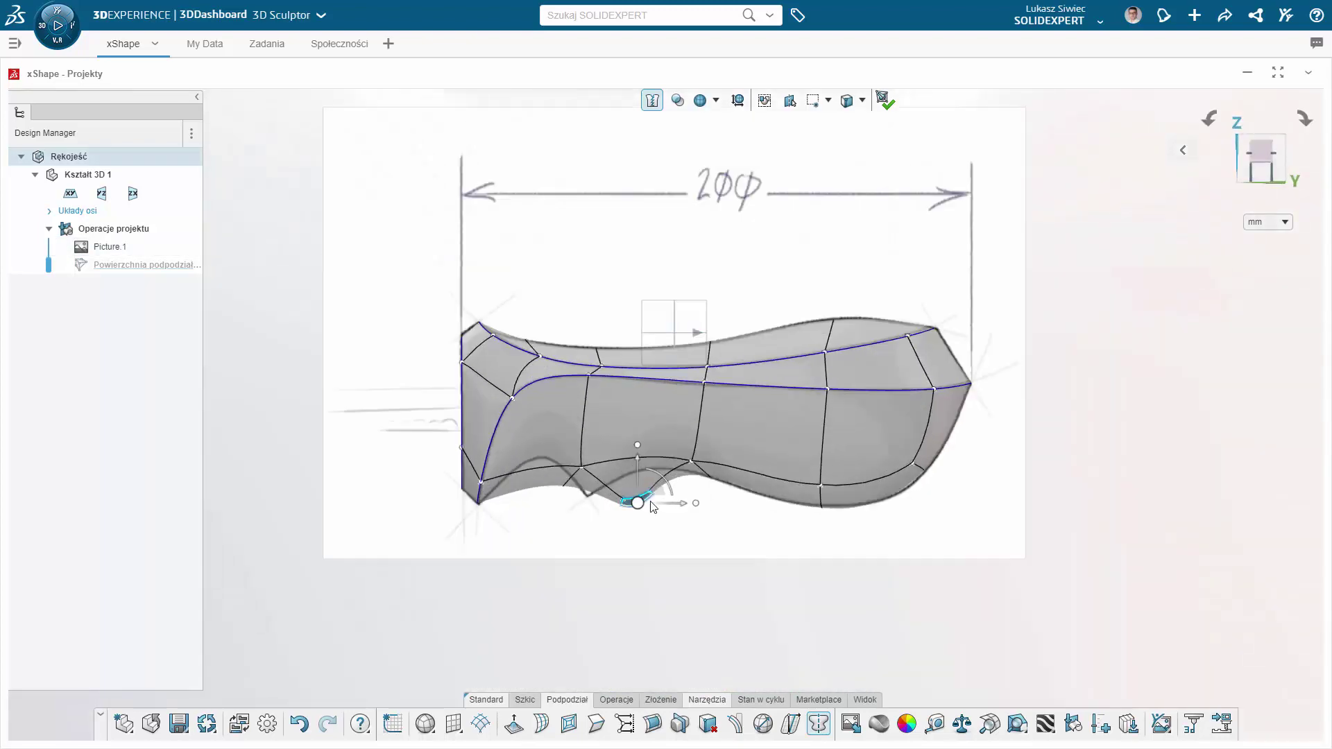
- Tilt the bulge tip's edge, push its small face and rotate its lower-left face
scroll(654, 507, "up", 5)
left_click_drag(659, 510, 588, 498)
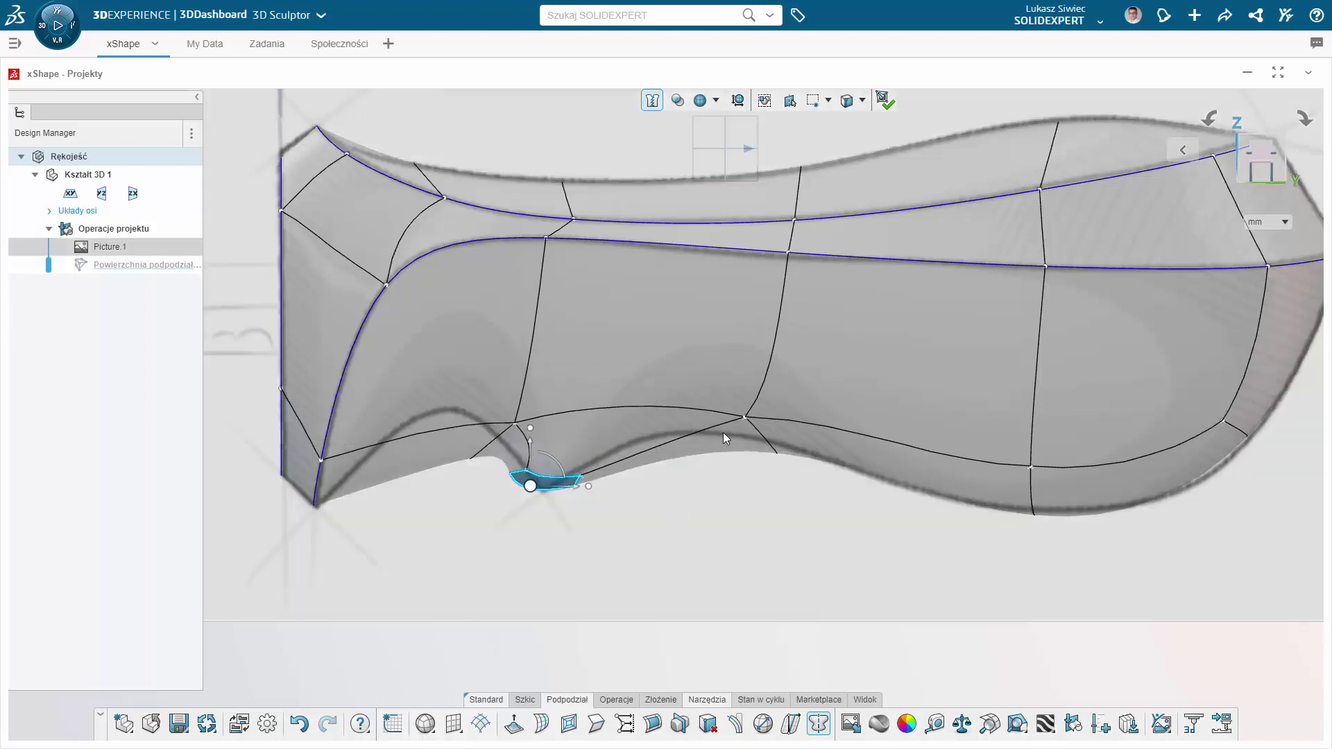
left_click(746, 457)
left_click(546, 471)
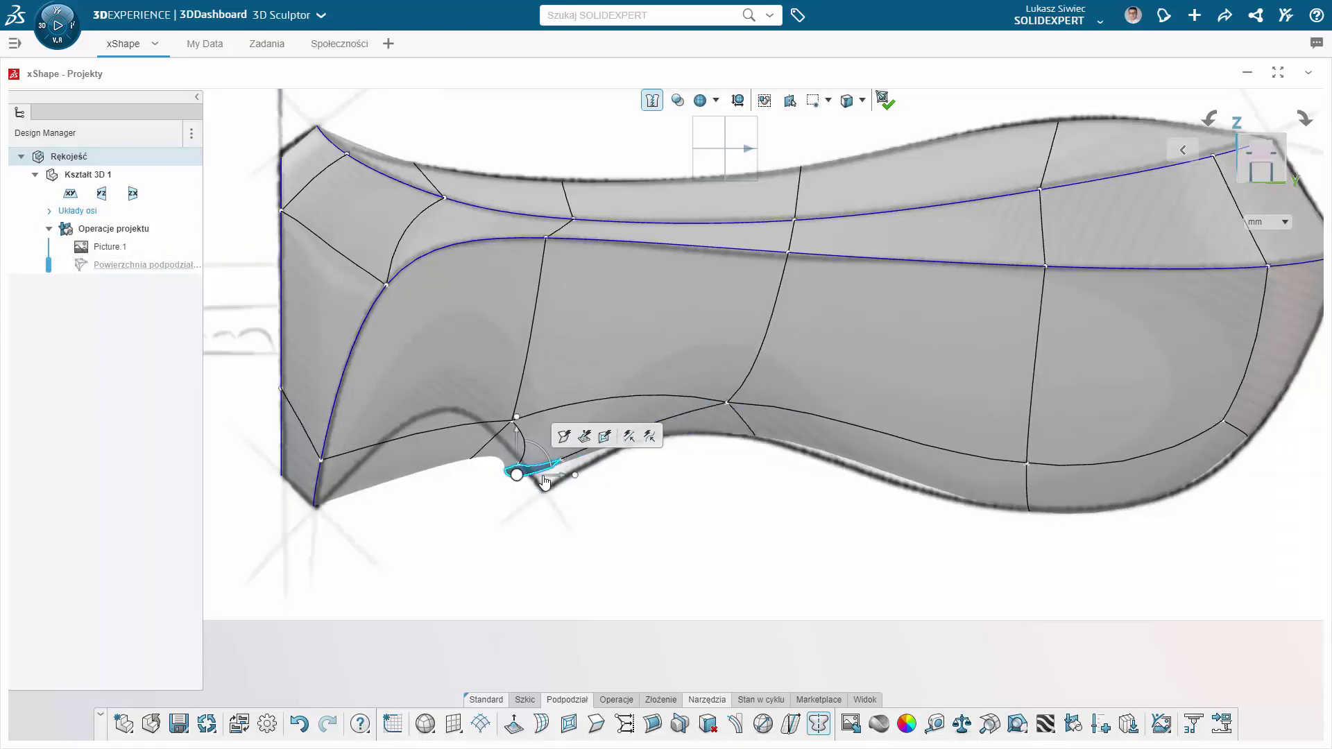
left_click_drag(589, 475, 607, 492)
left_click(455, 450)
left_click_drag(455, 449, 427, 444)
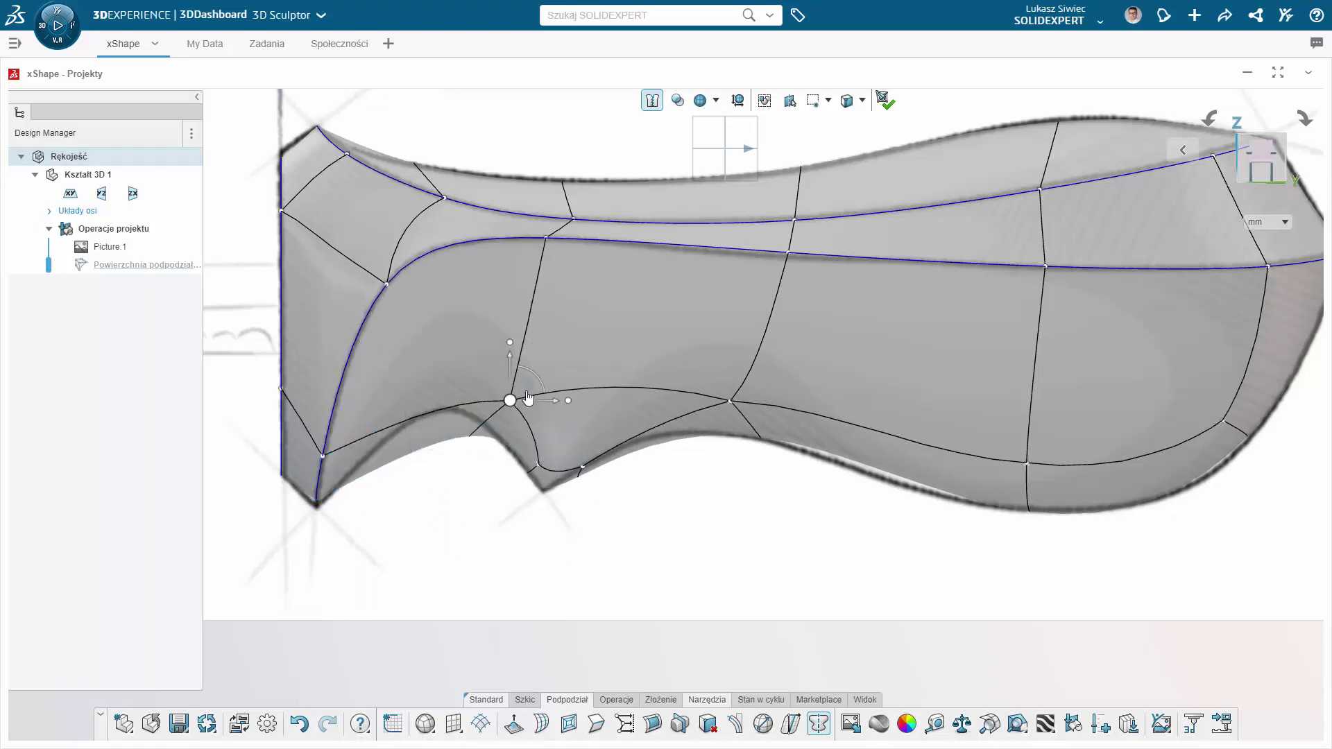
- Move a vertex and the lower face behind the bulge to trace the sketch's finger-notch profile, then deselect
left_click_drag(515, 399, 440, 292)
left_click(636, 439)
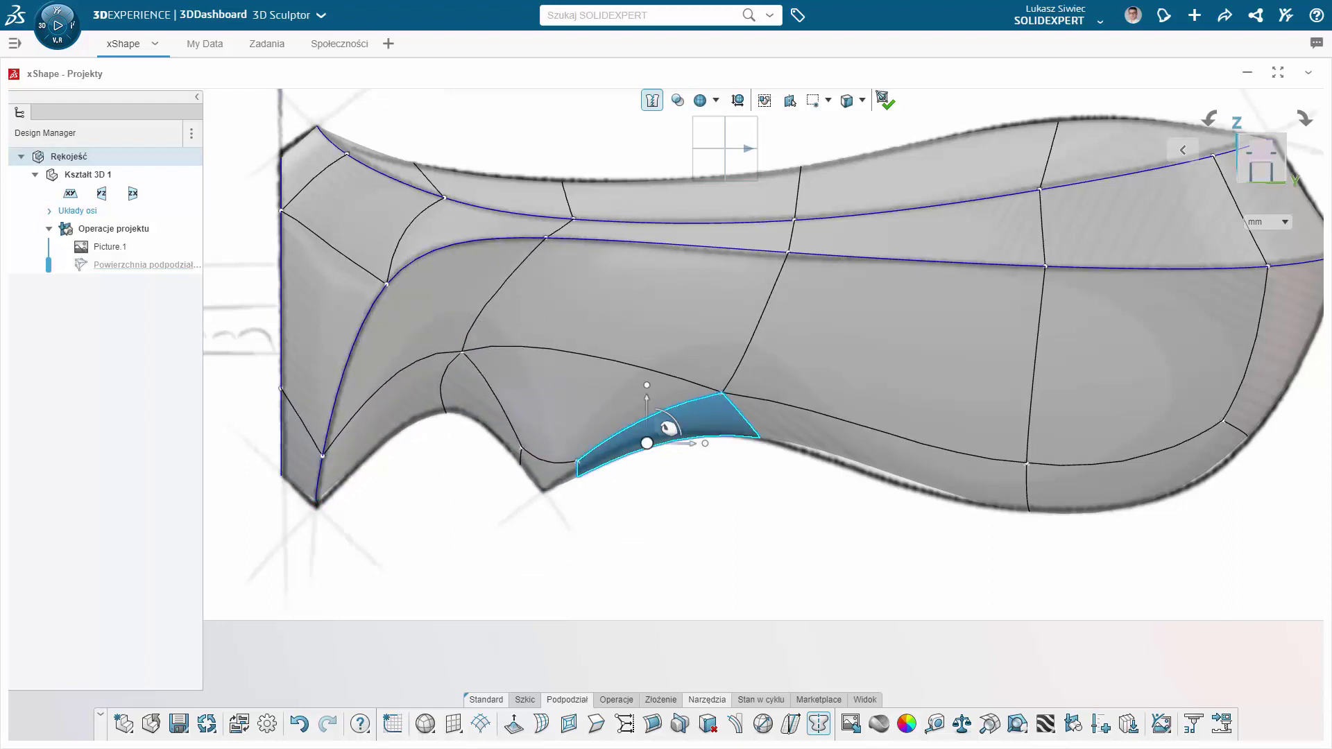
left_click_drag(668, 438, 580, 494)
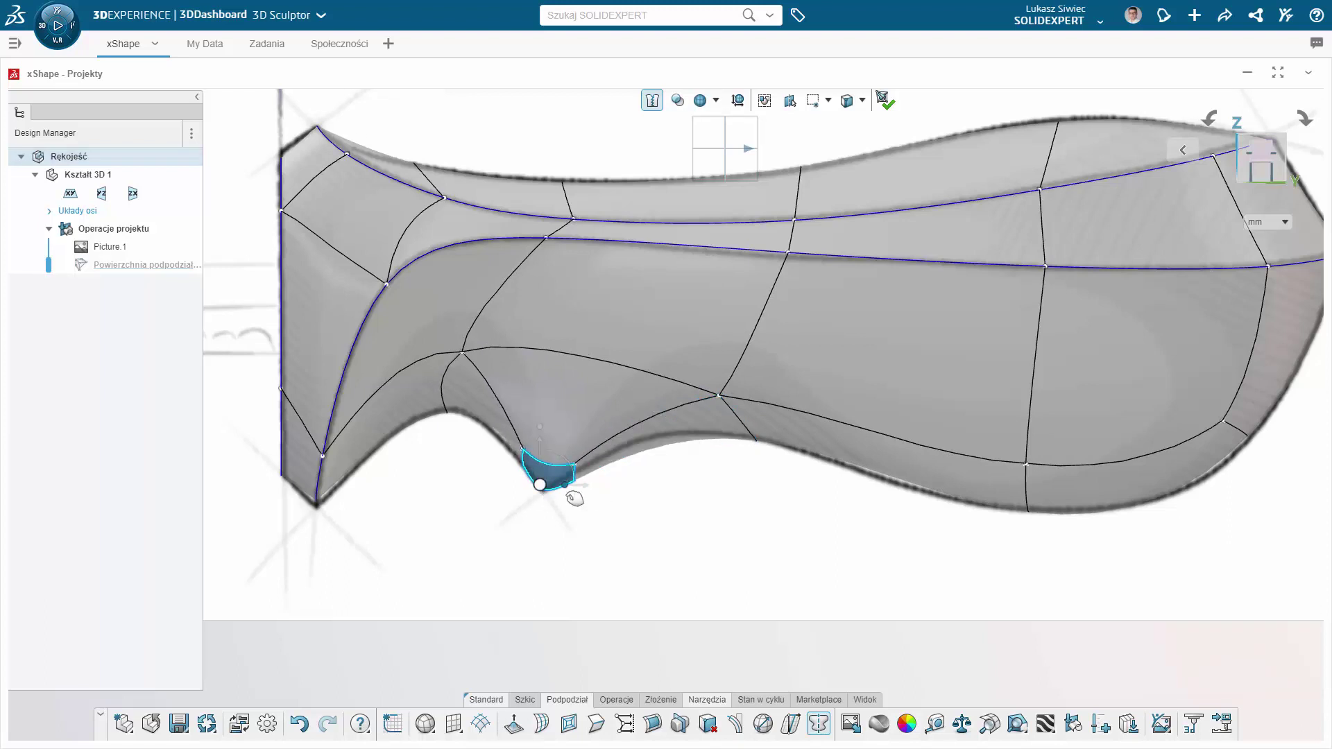
left_click(568, 505)
scroll(577, 469, "down", 2)
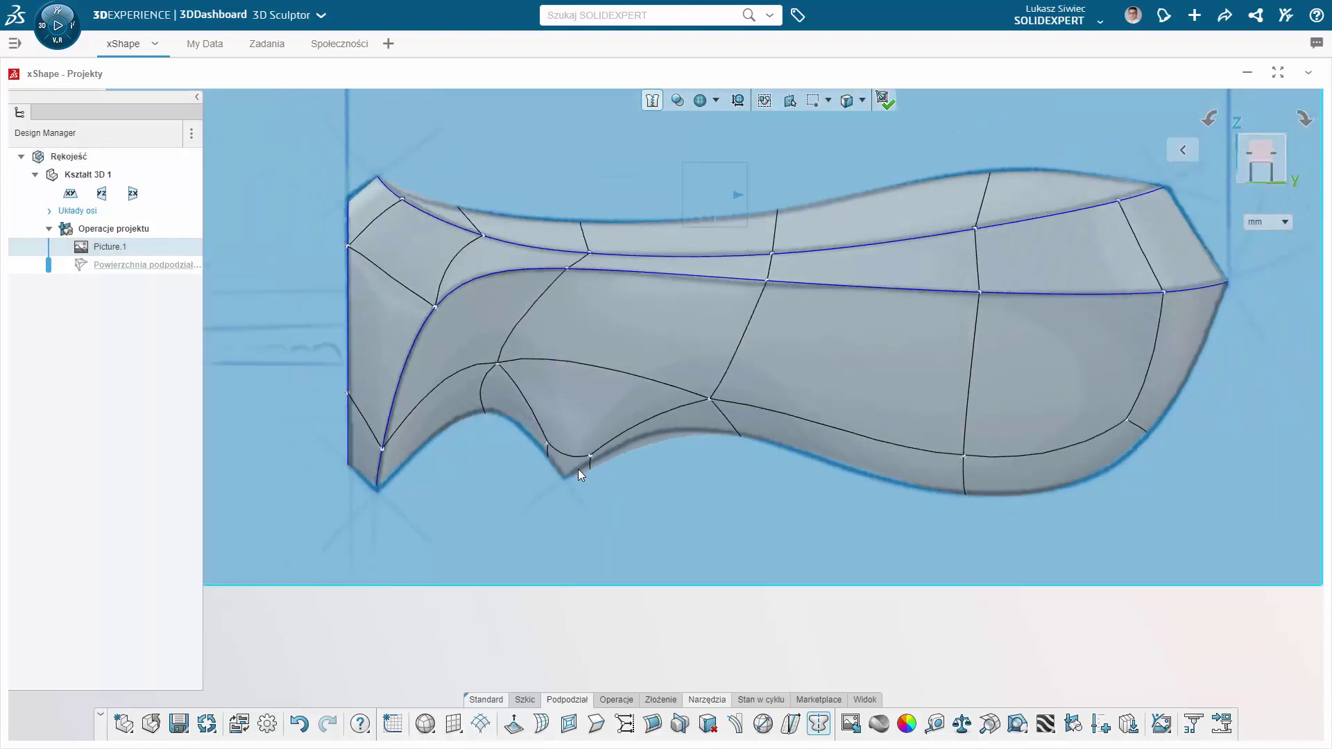
scroll(573, 469, "down", 2)
left_click(560, 593)
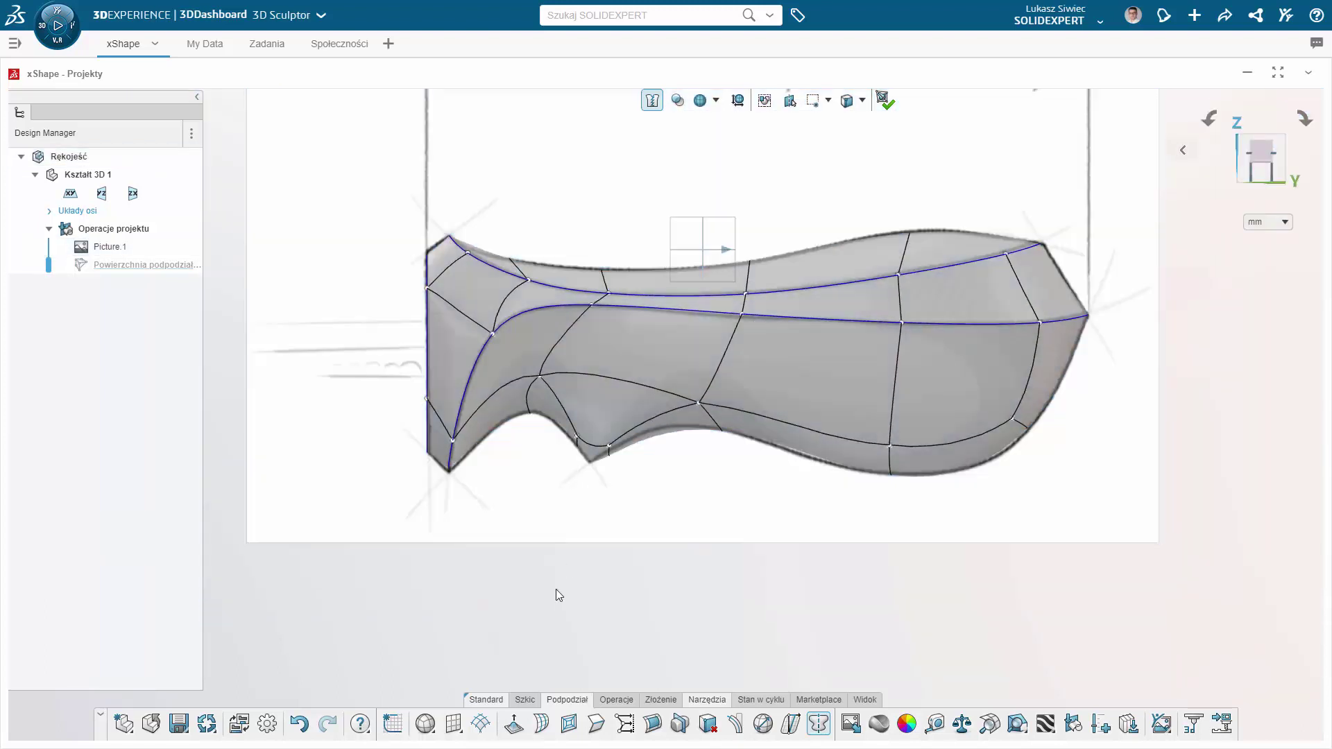
- Hide the Picture.1 sketch in the tree and view the handle in perspective
left_click(104, 247)
left_click(142, 204)
middle_click_drag(661, 490, 841, 193)
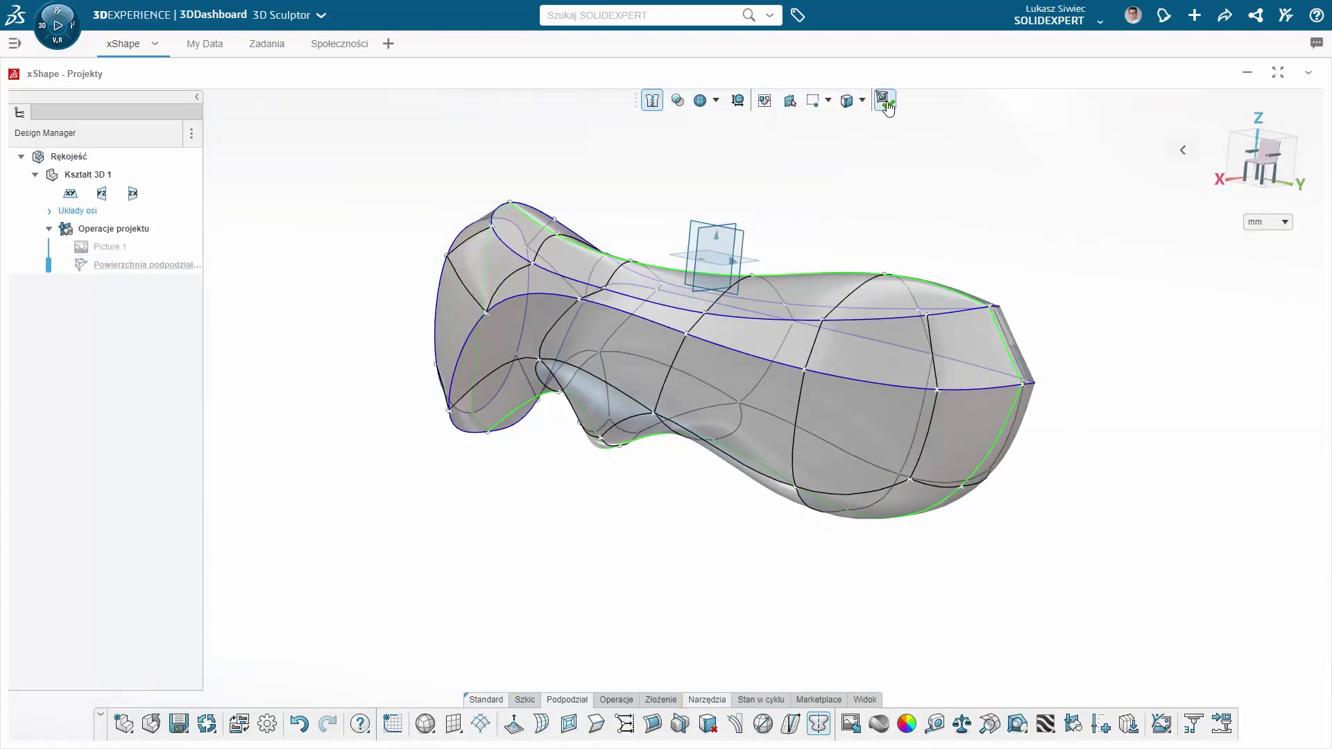
- Convert the subdivision handle into the surface 'Połącz powierzchnie.1' and save the model
left_click(884, 101)
mouse_move(594, 172)
middle_mouse_down()
mouse_move(806, 315)
mouse_move(685, 256)
mouse_move(678, 221)
middle_mouse_up()
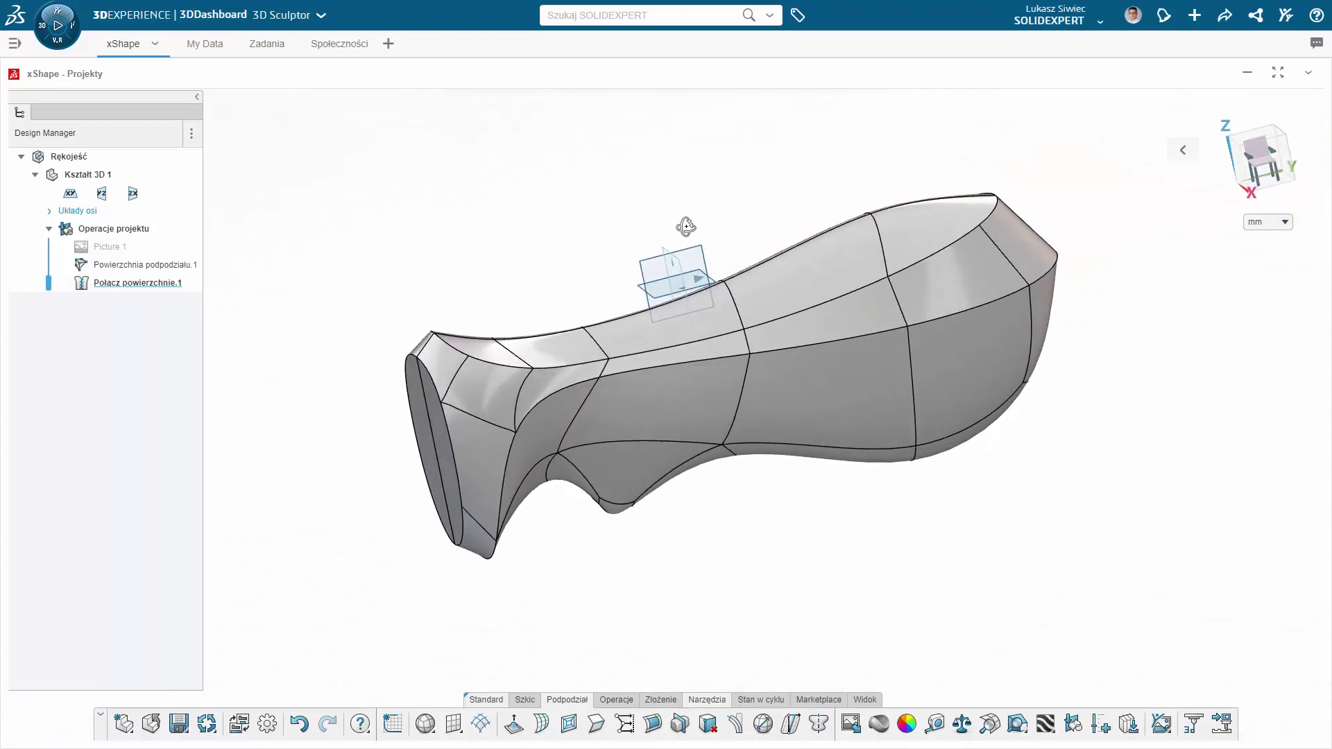
left_click(179, 725)
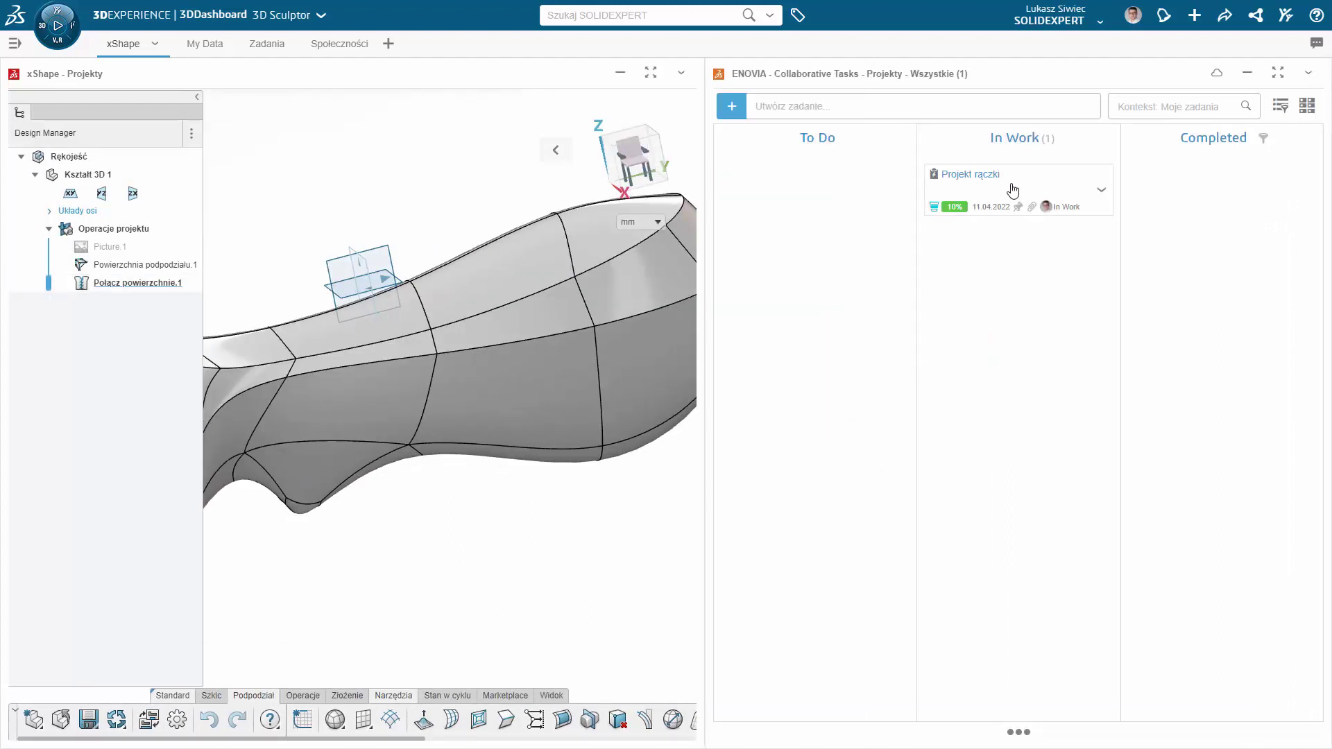
- Add the Rękojeść model as a deliverable of the 'Projekt rączki' task and save it
left_click(1013, 190)
scroll(1049, 506, "down", 3)
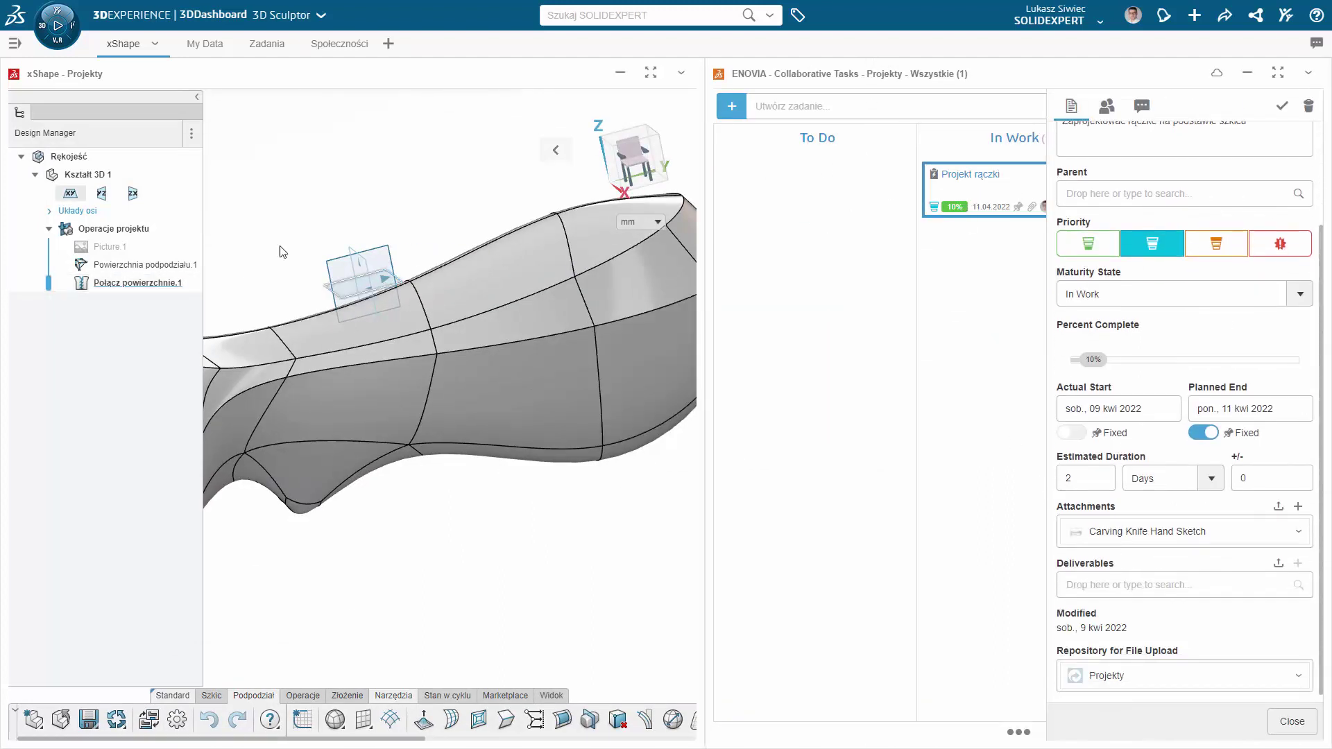
mouse_move(611, 375)
left_mouse_down()
mouse_move(817, 409)
mouse_move(1104, 593)
left_mouse_up()
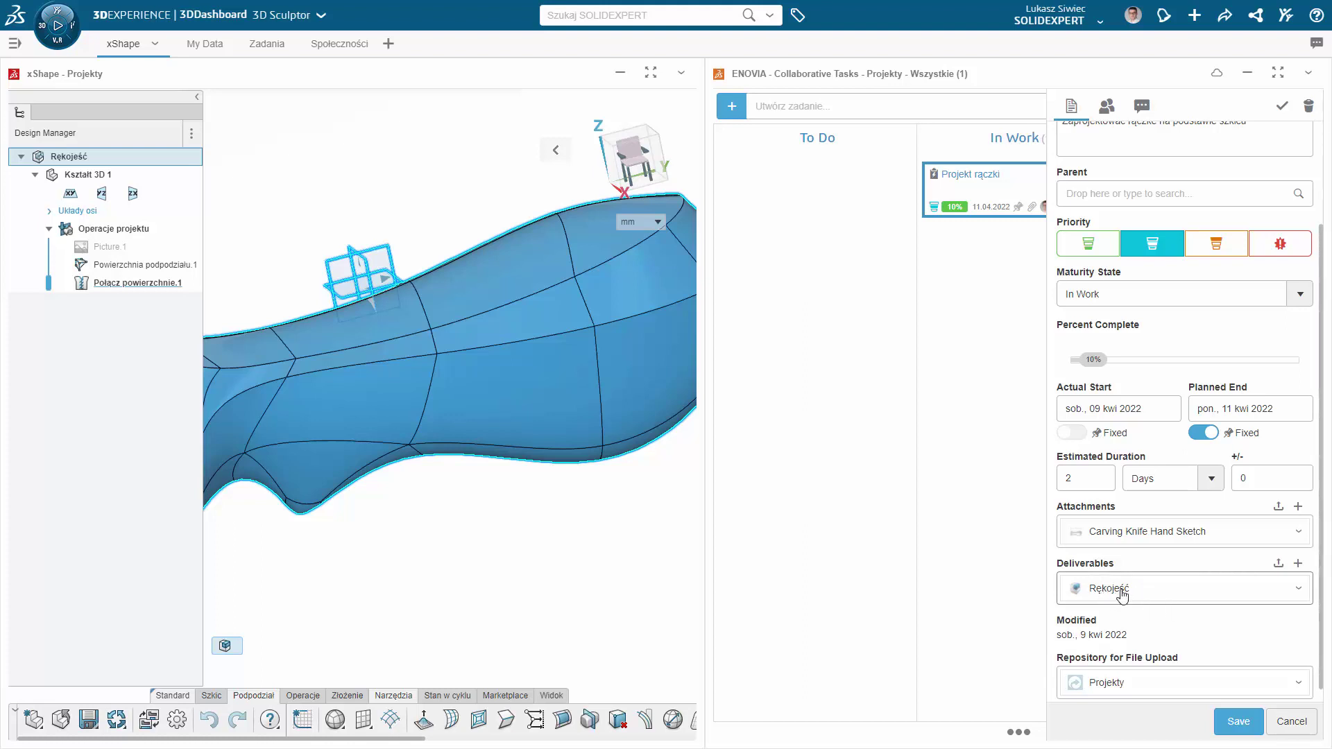
left_click(1237, 722)
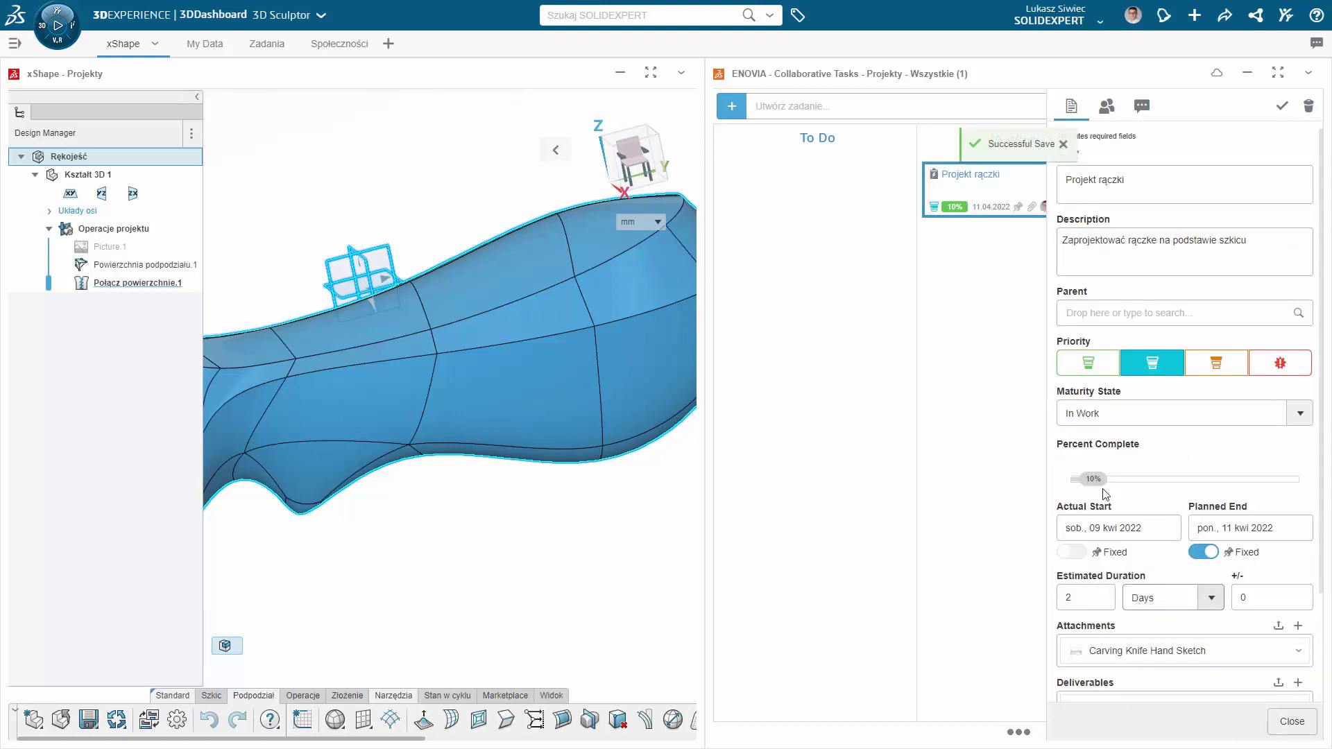
left_click(1285, 721)
- Move 'Projekt rączki' to Completed and preview its Rękojeść deliverable in 3D
left_click_drag(1041, 208, 1230, 238)
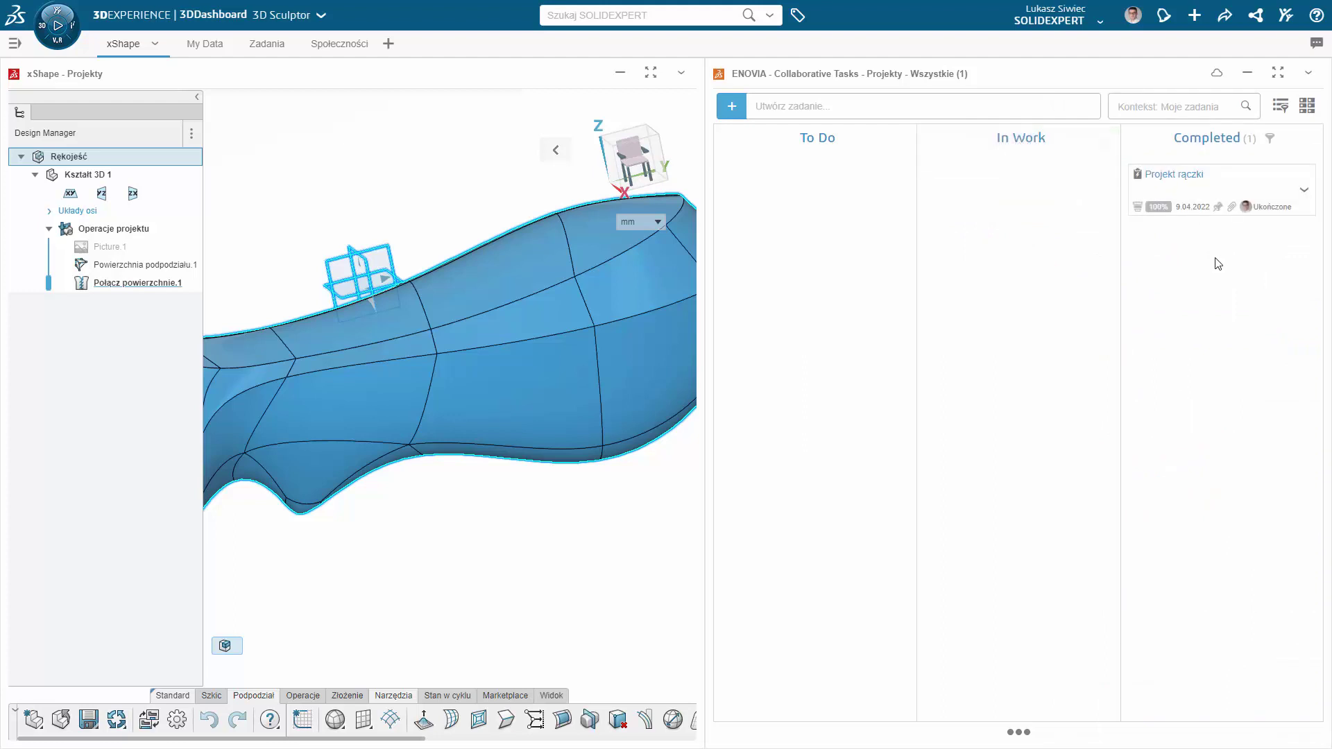
left_click(1304, 191)
left_click(1193, 197)
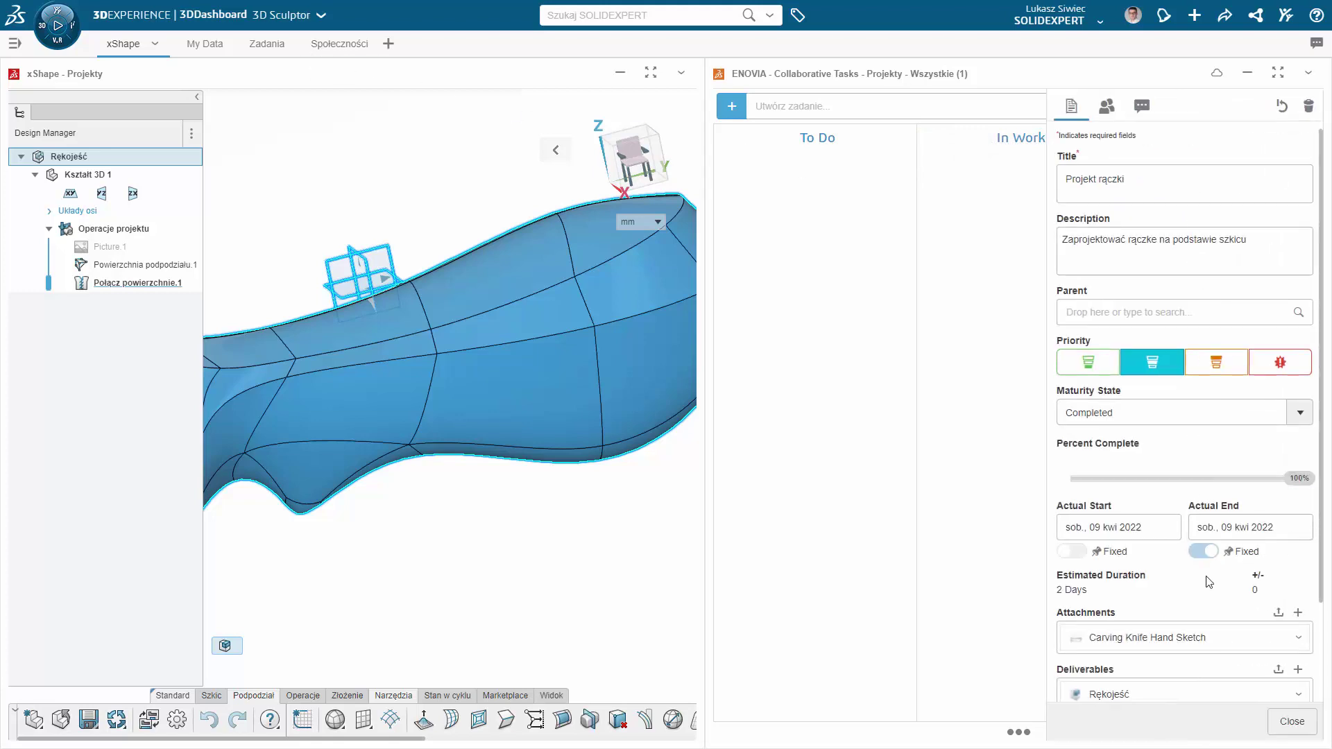
scroll(1290, 584, "down", 1)
left_click(1292, 584)
left_click(1260, 607)
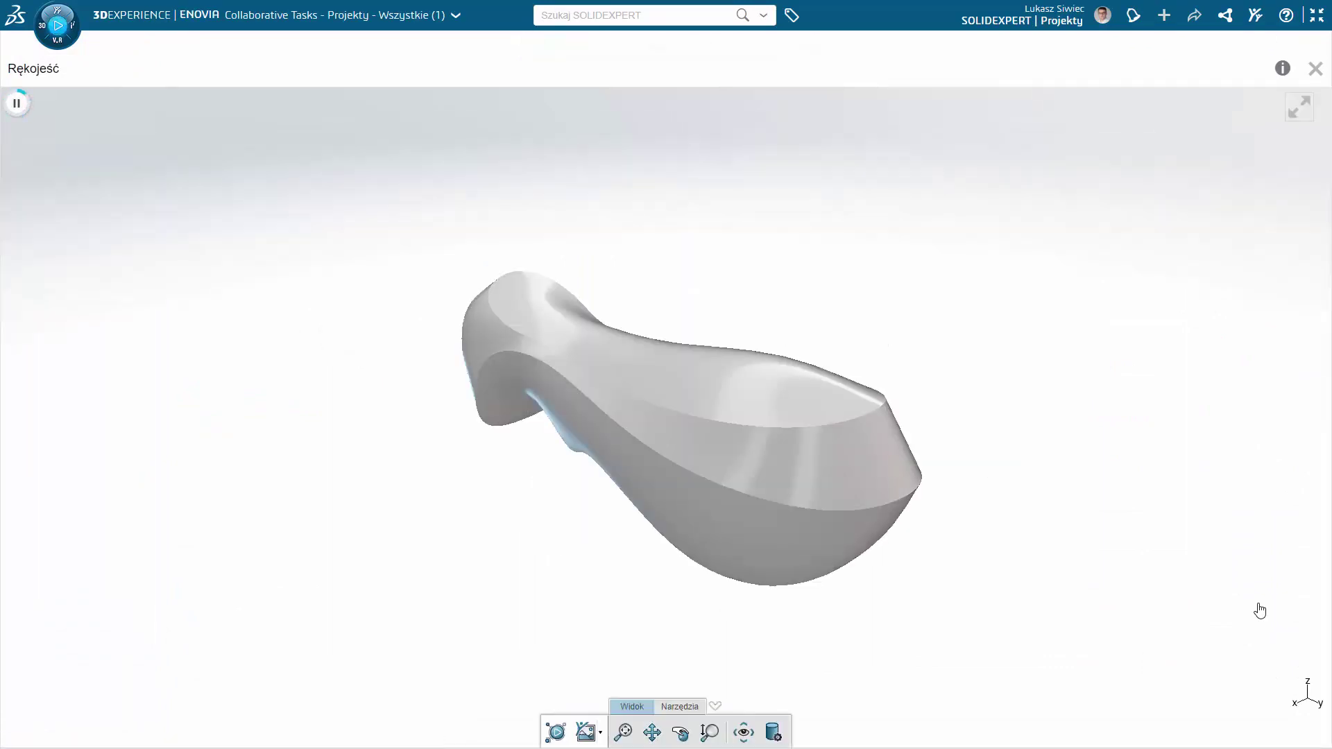
- Orbit the Rękojeść handle in the 3DPlay viewer to inspect it from other angles
mouse_move(605, 283)
middle_mouse_down()
mouse_move(728, 256)
mouse_move(627, 300)
mouse_move(619, 348)
mouse_move(711, 327)
mouse_move(672, 360)
mouse_move(694, 322)
mouse_move(706, 351)
middle_mouse_up()
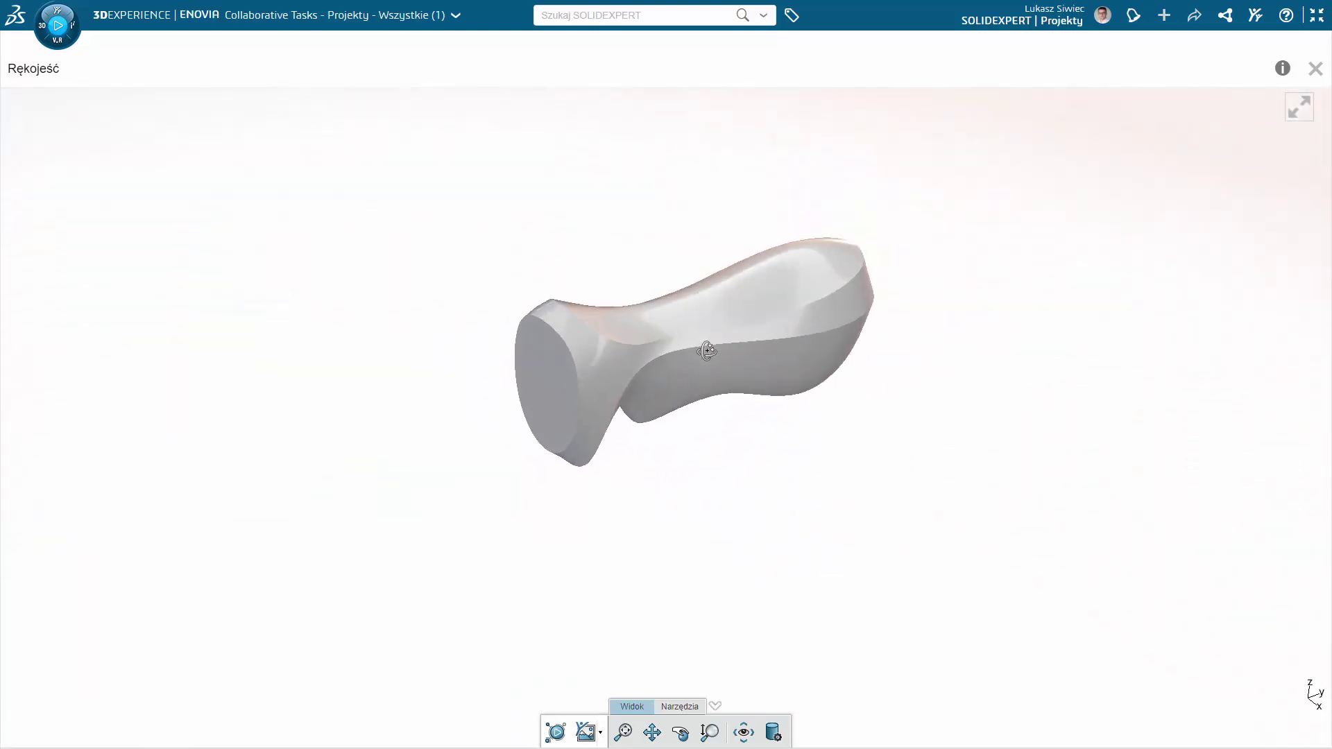